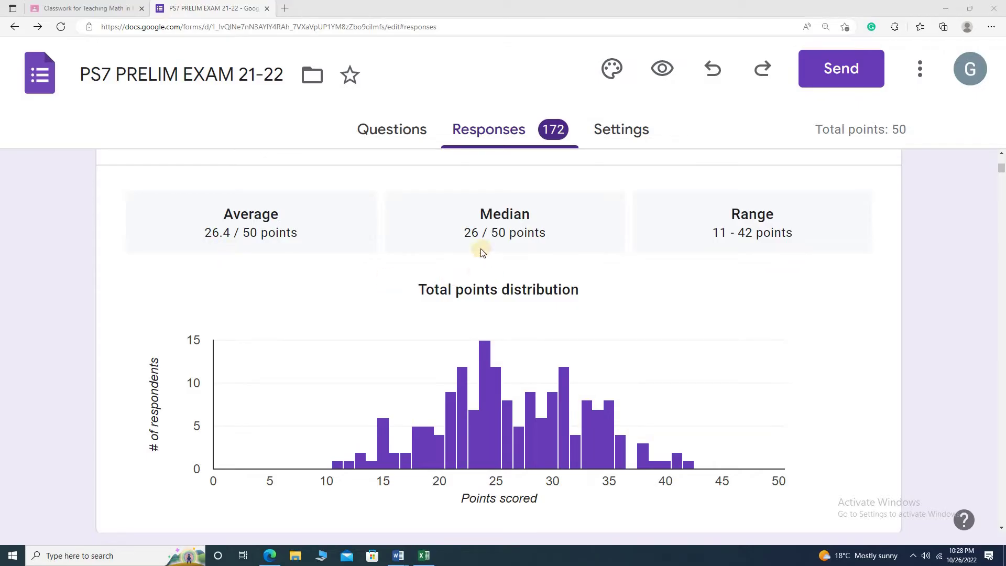
Switch to the Excel reliability workbook and examine the KR20 value, its internal consistency rating and the matching range in the interpretation table.
mouse_move(483, 352)
key("alt+Tab")
key("alt+Tab")
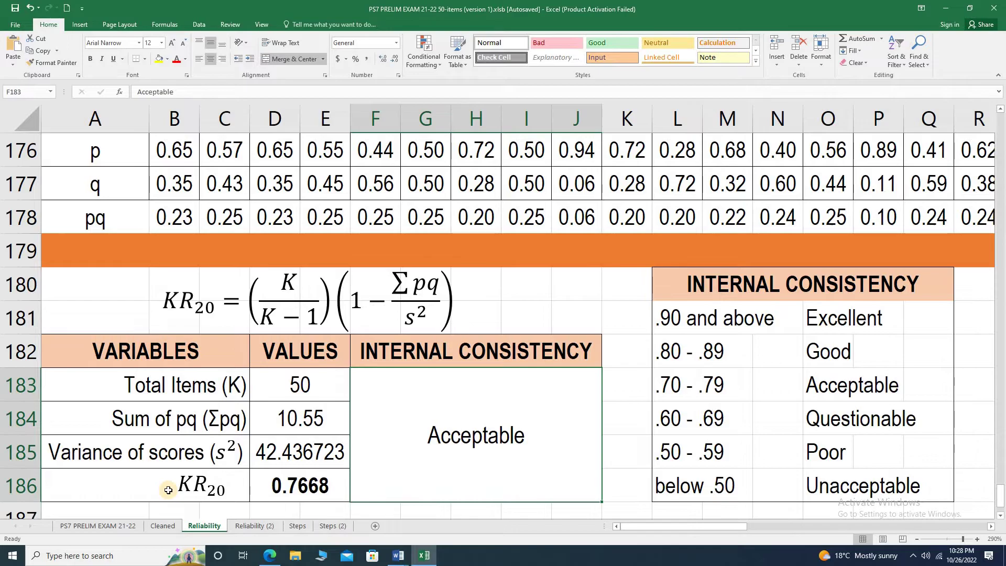
left_click(293, 486)
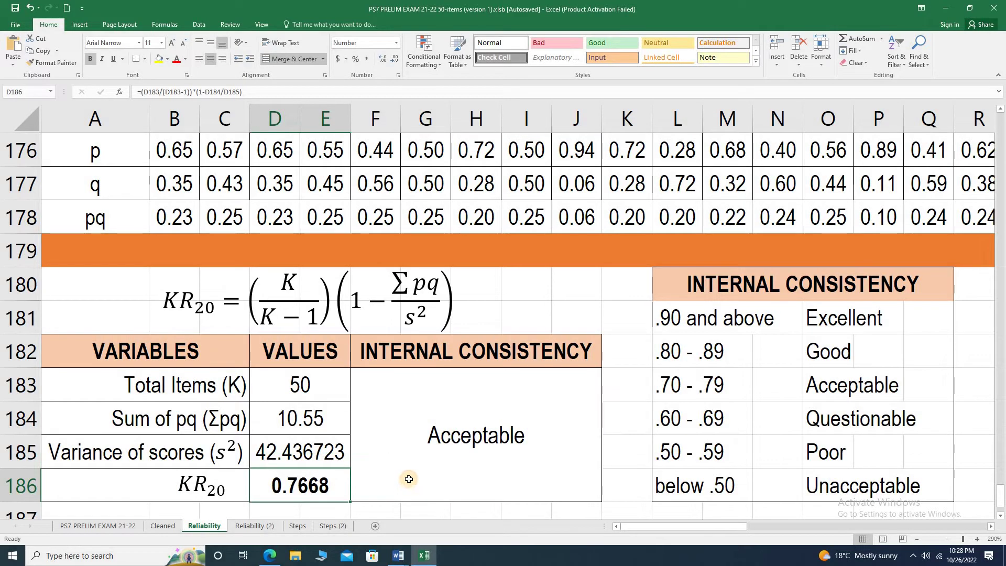
left_click(537, 449)
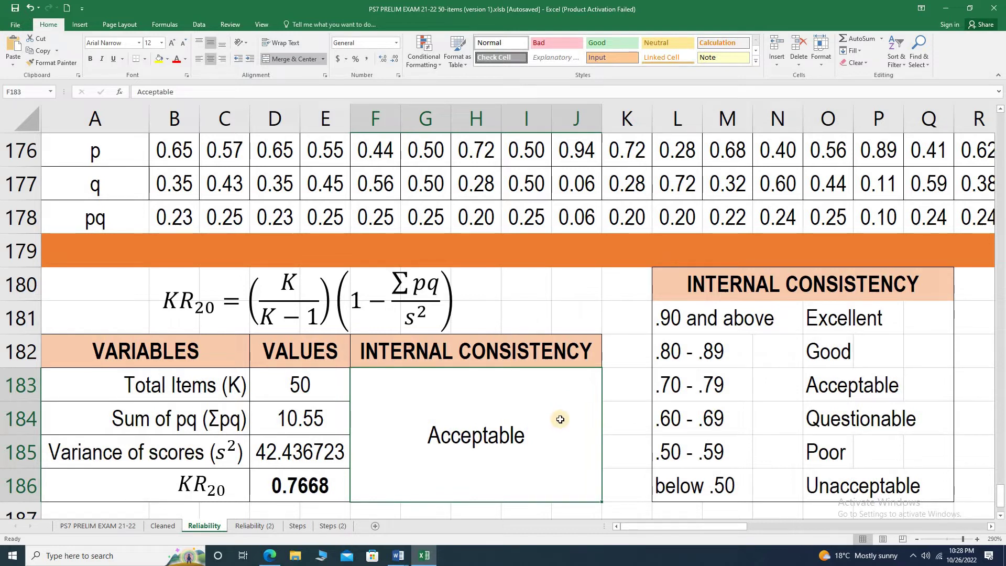
left_click(850, 386)
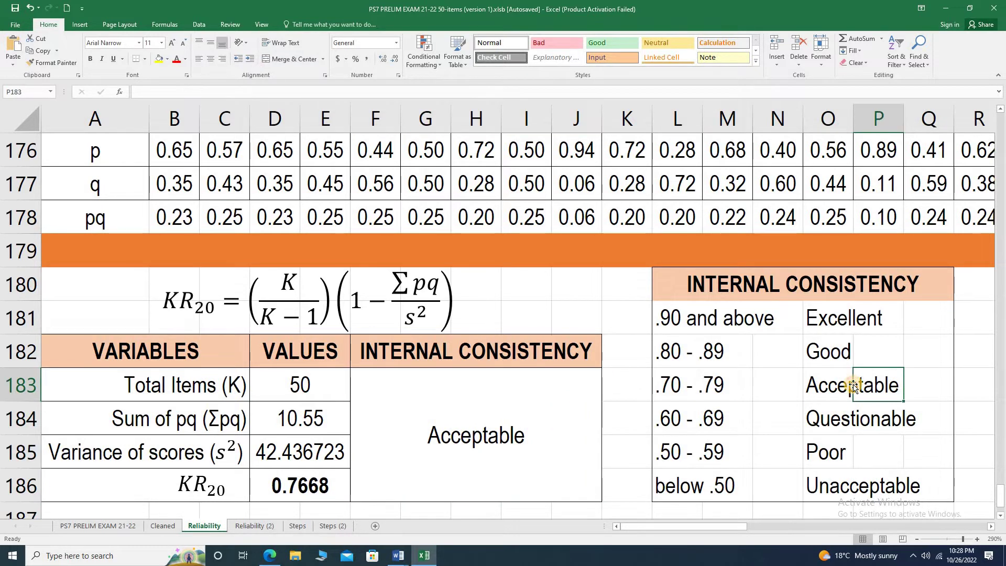
left_click(693, 386)
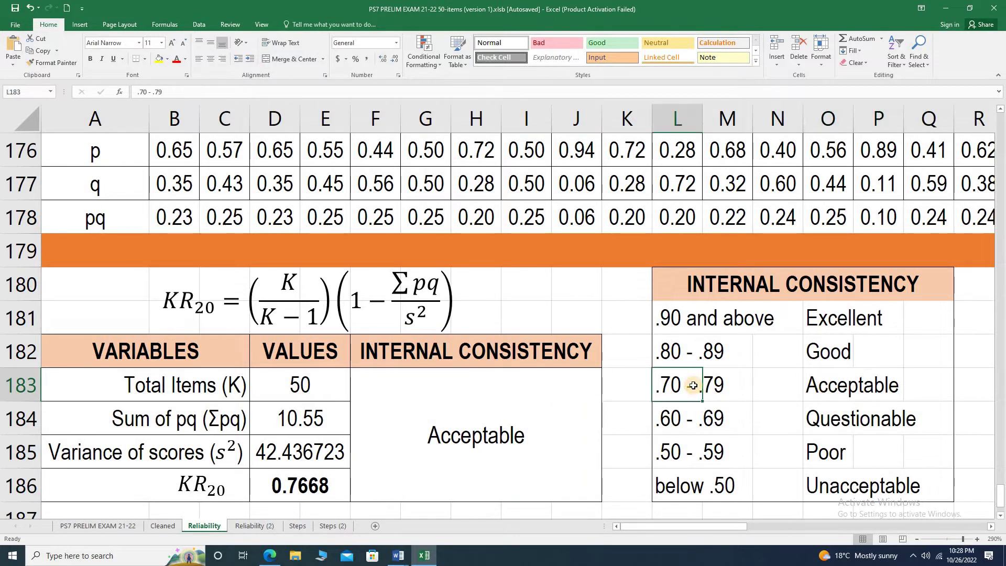
left_click(546, 432)
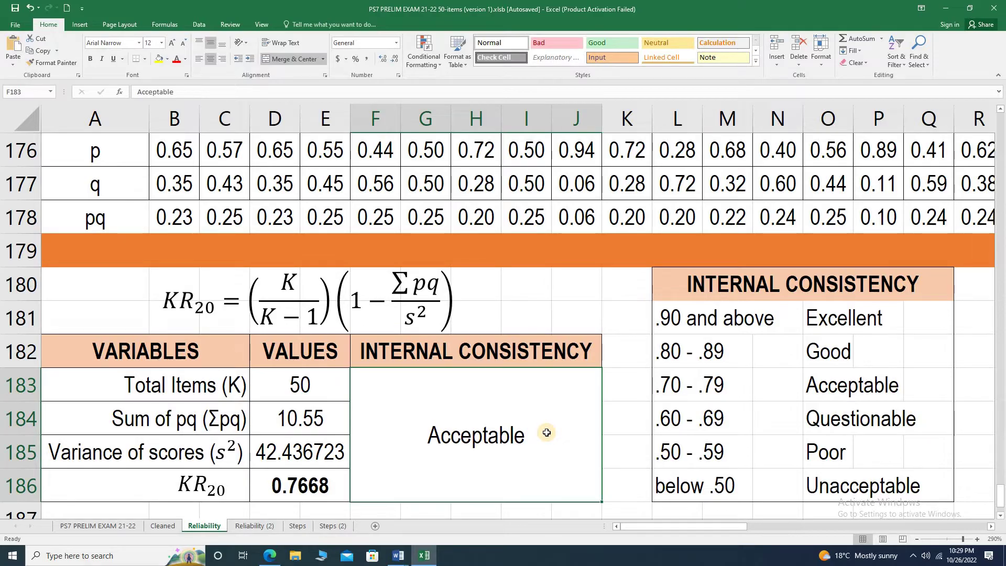
Switch back to the Google Forms responses of PS7 PRELIM EXAM 21-22 and download them as a CSV file.
key("alt+Tab")
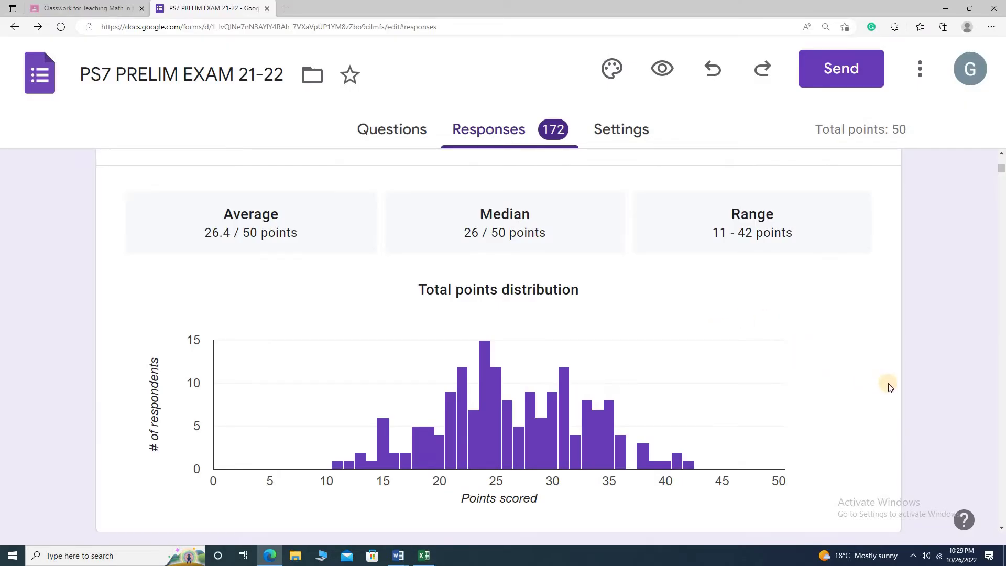
scroll(889, 386, "up", 8)
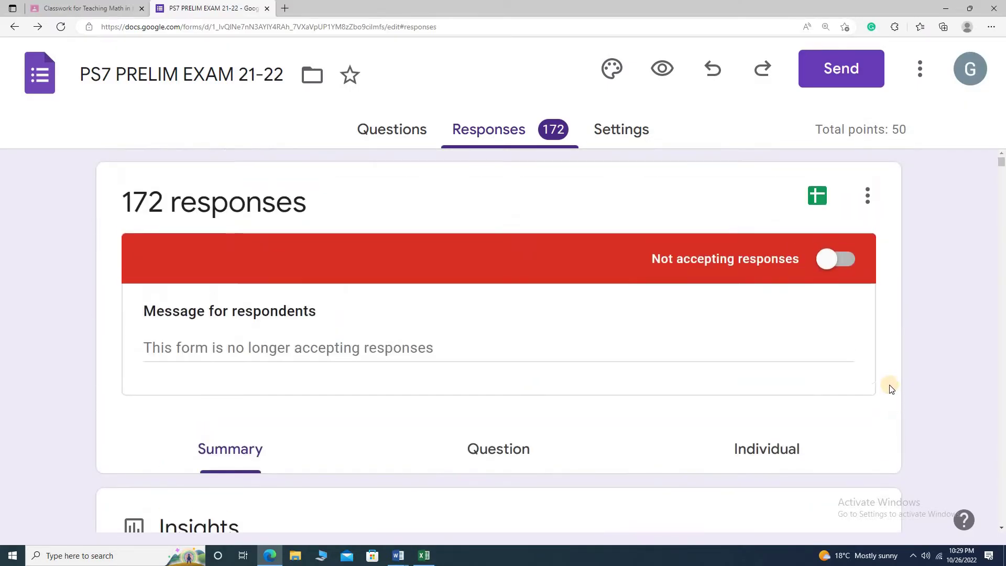
left_click(874, 199)
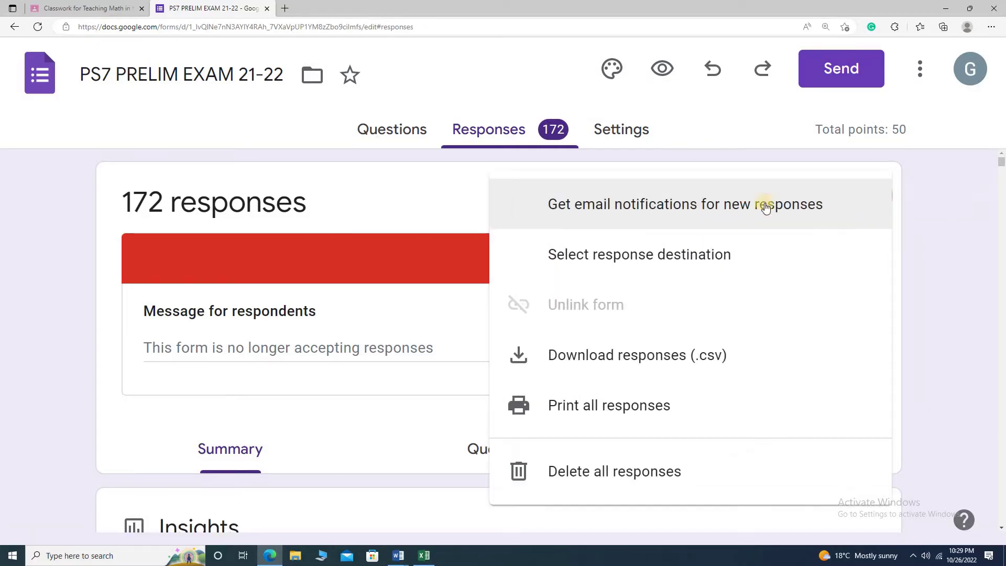
left_click(585, 357)
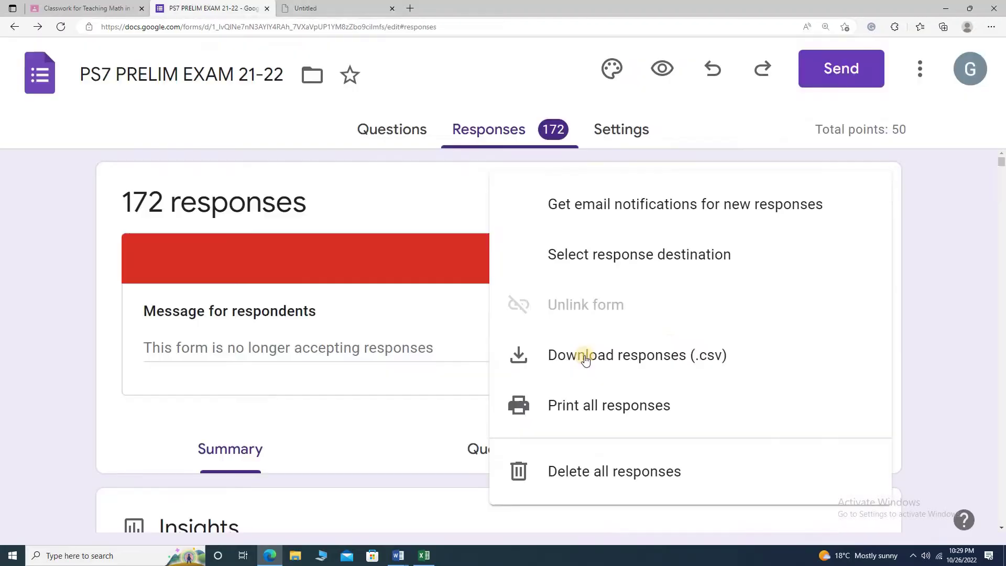
Open the downloaded PS7 PRELIM EXAM 21-22.csv.zip archive and show its CSV file in a maximized Excel window.
left_click(796, 74)
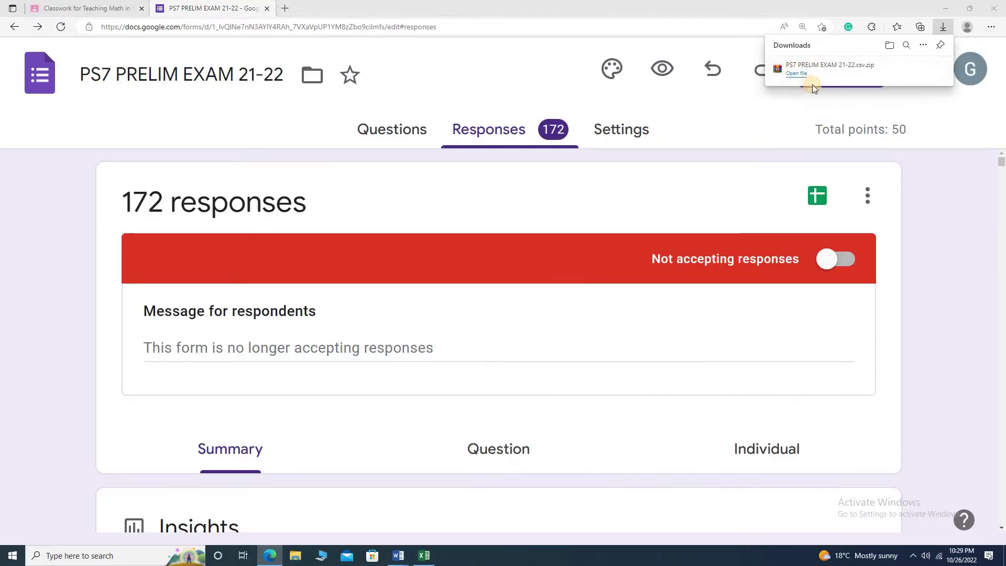
double_click(288, 199)
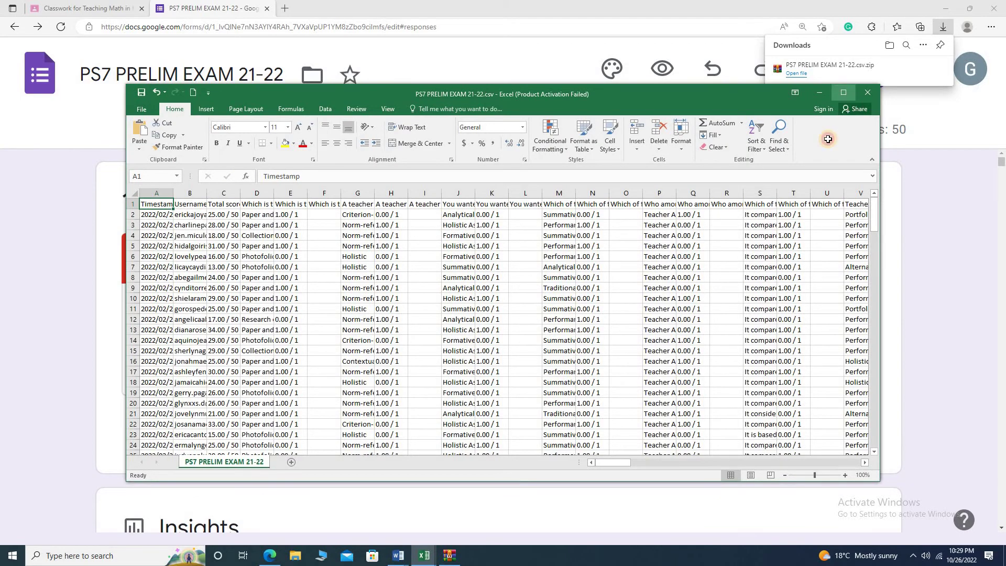
left_click(843, 95)
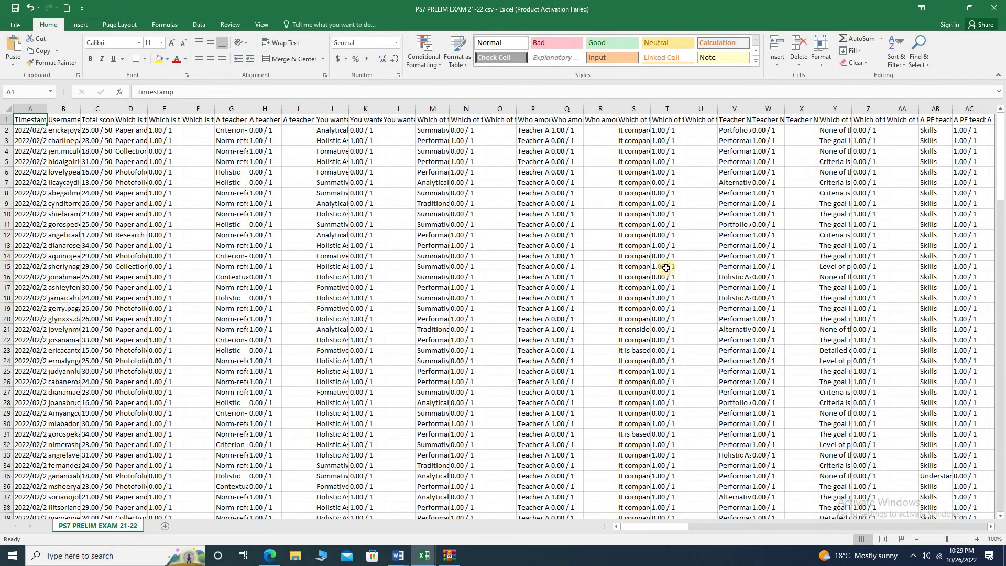
Narrow the Username column B so that only the first few characters of each entry show.
left_click_drag(964, 542, 971, 542)
left_click(199, 118)
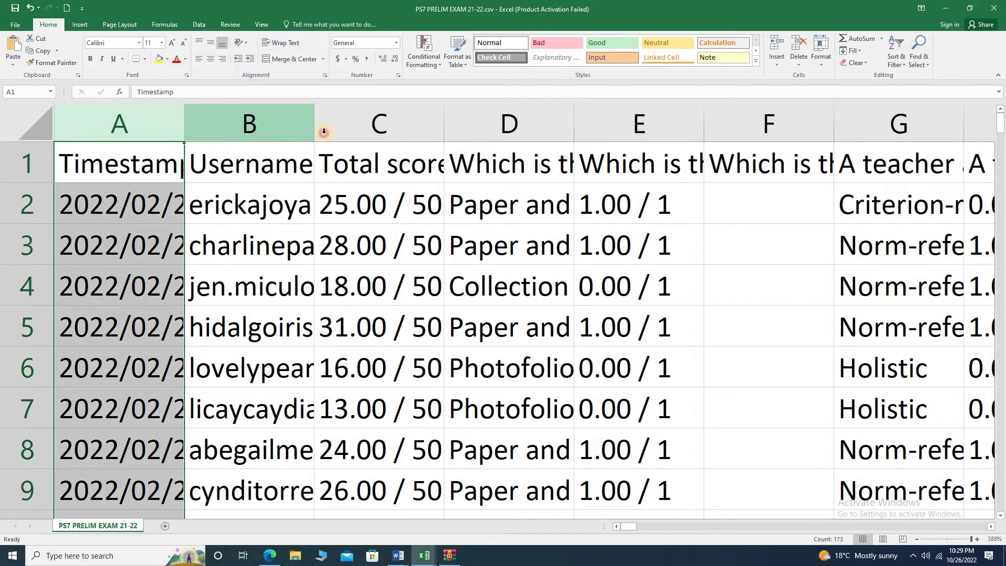
left_click_drag(315, 126, 225, 124)
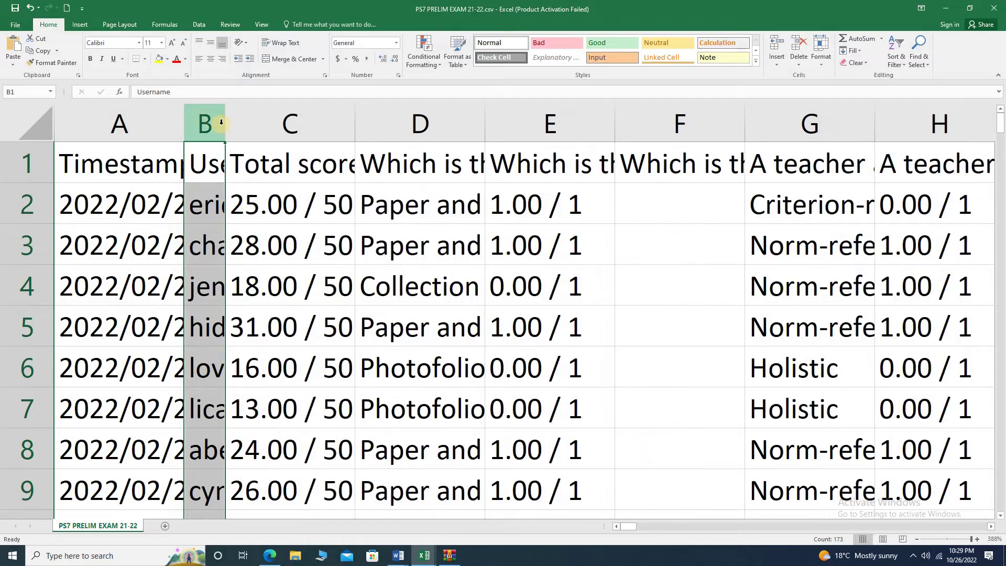
Examine the total score column and the first question's answer, score and third columns in columns C to F.
left_click(290, 123)
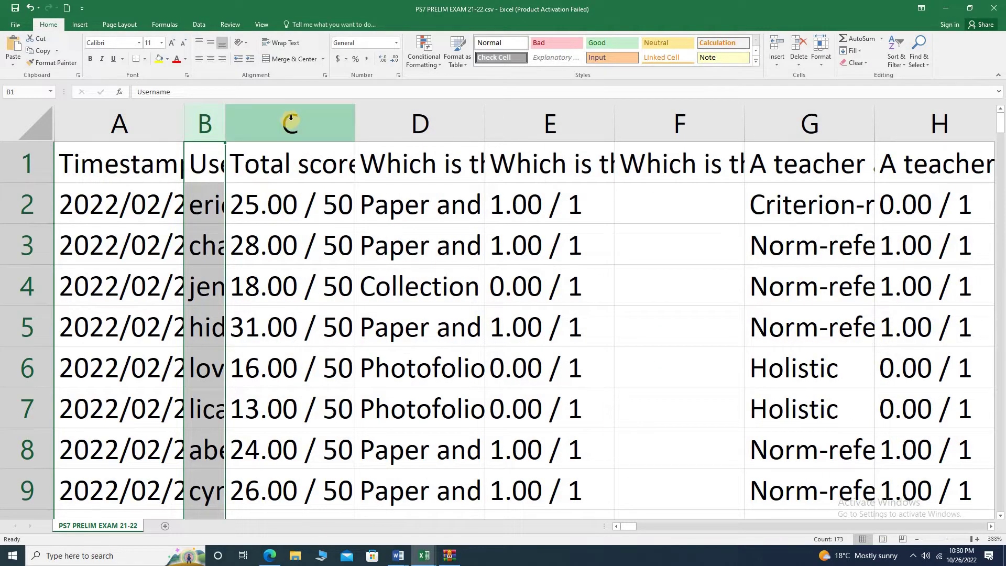
left_click(438, 131)
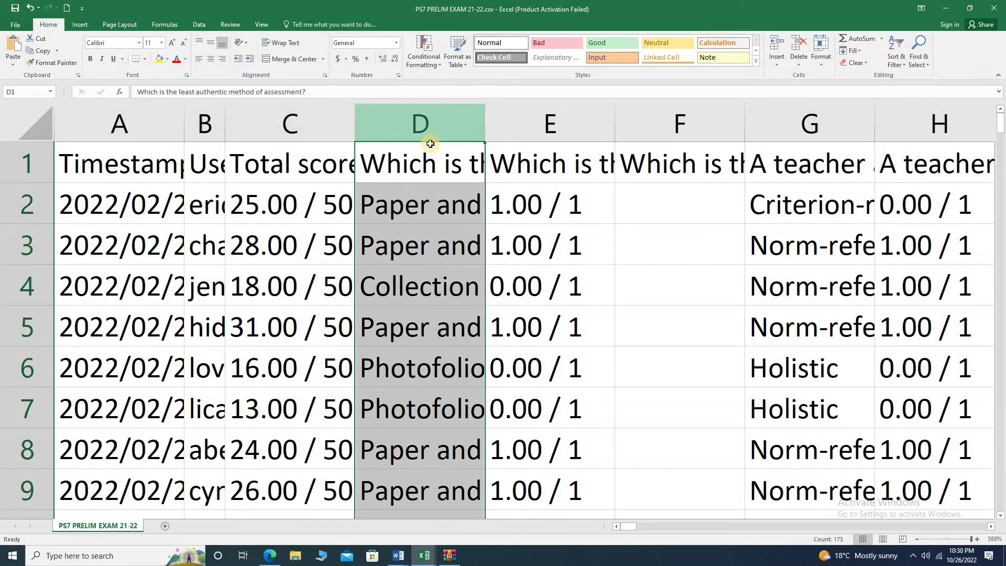
left_click(435, 209)
left_click(427, 268)
left_click(529, 209)
left_click(532, 236)
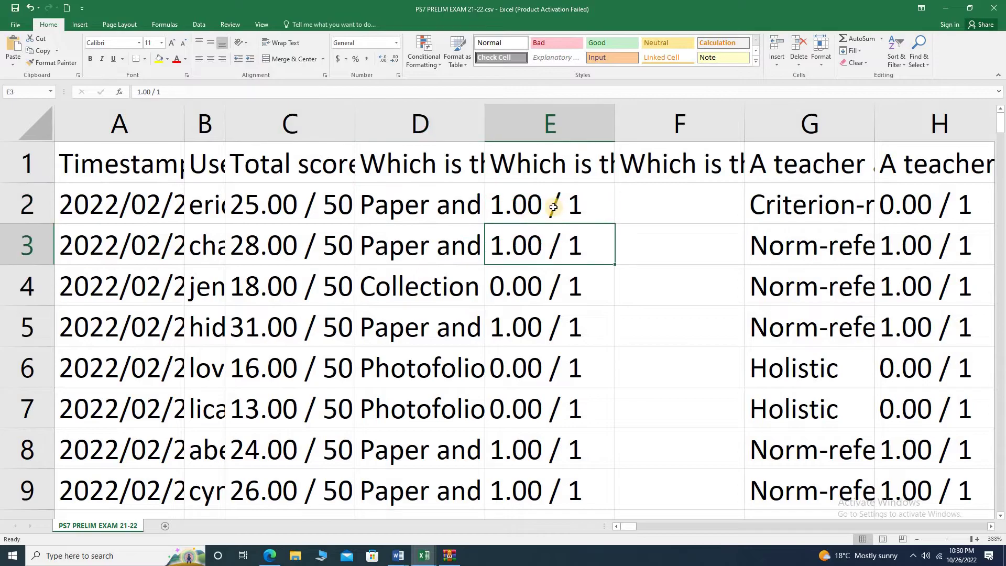
left_click(587, 204)
left_click(675, 202)
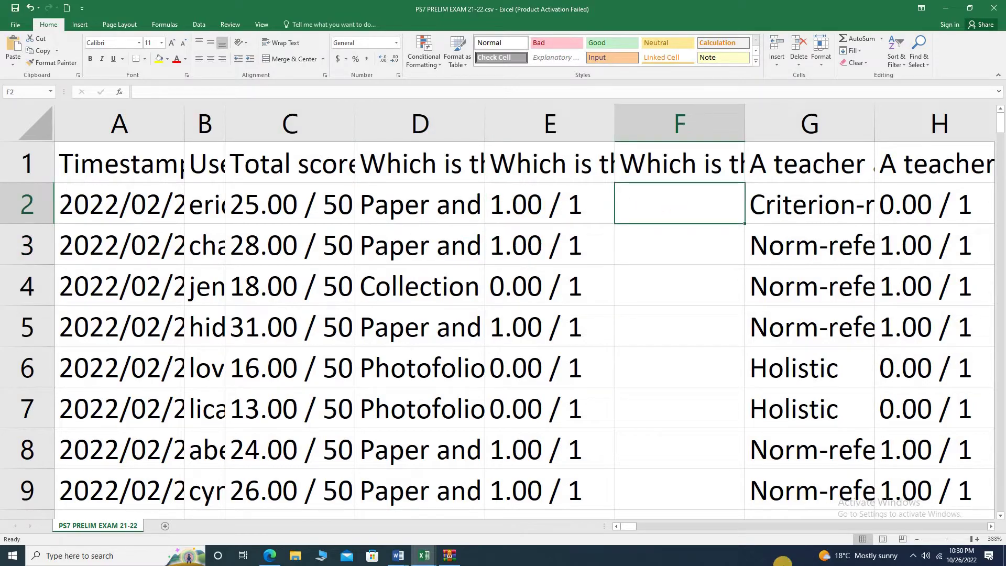
Examine the item score entries of the further questions in columns N and K, rows 2 and 3.
left_click_drag(636, 528, 658, 525)
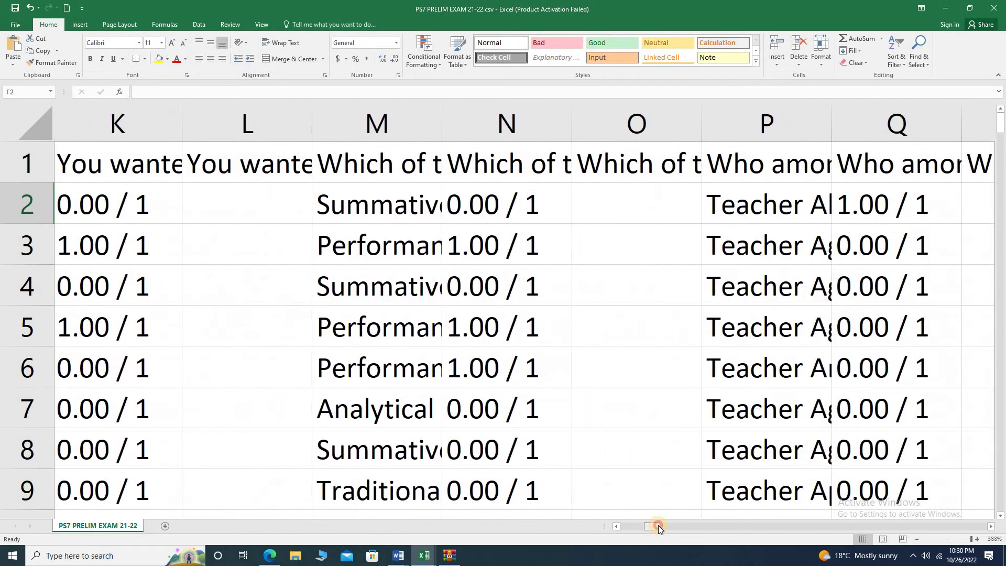
left_click(527, 213)
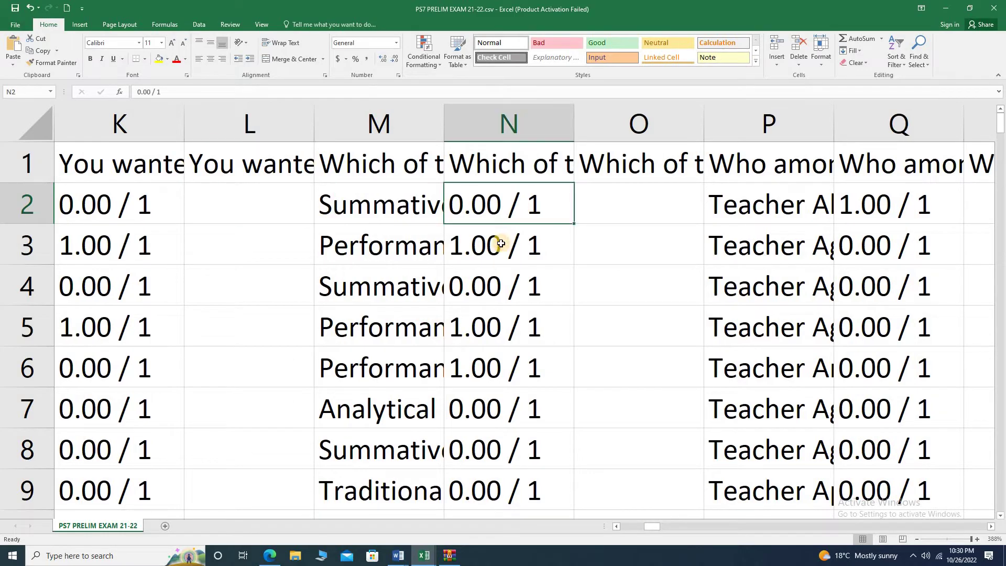
left_click(501, 244)
left_click(131, 209)
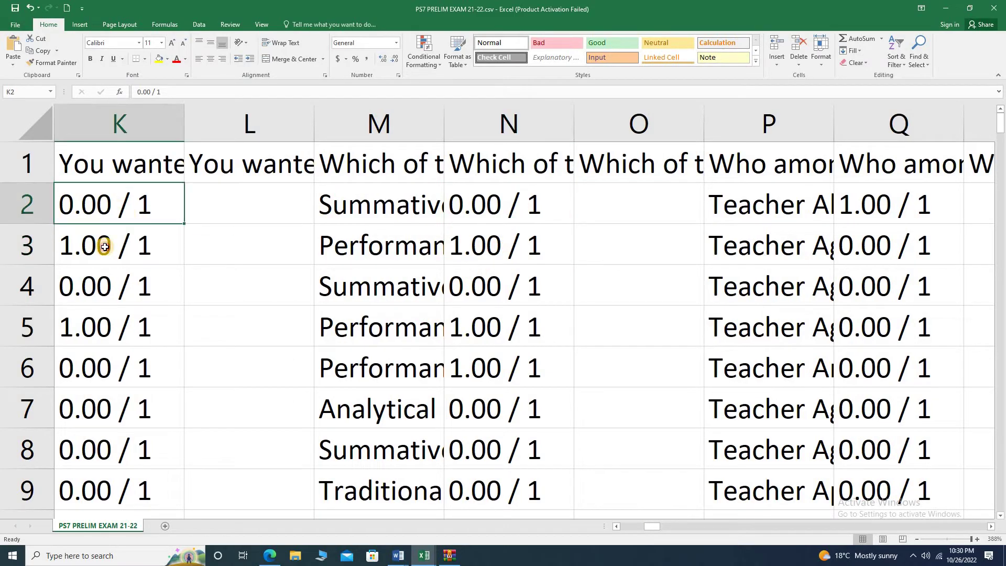
left_click(103, 245)
left_click(125, 206)
left_click(101, 252)
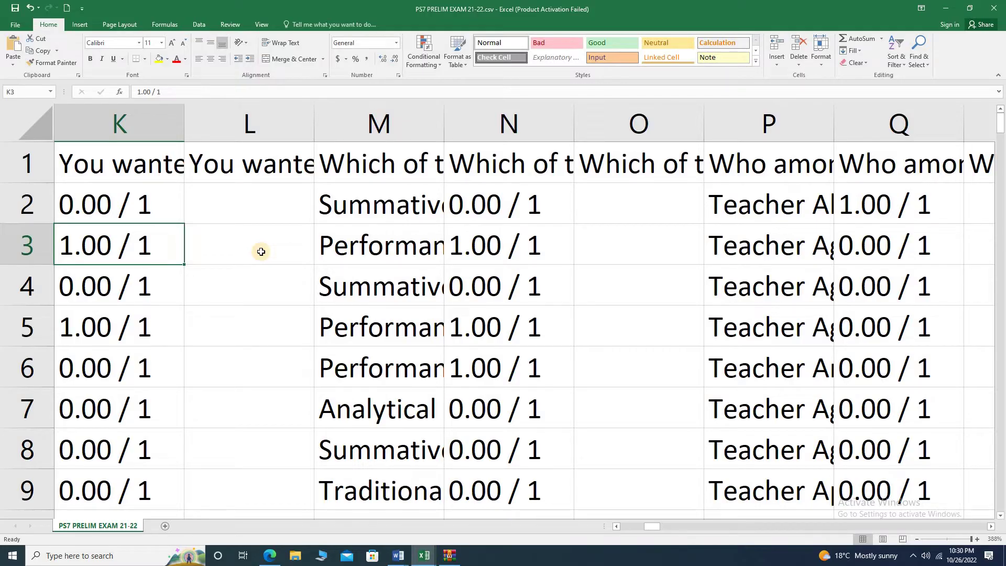
Replace every "1.00 / 1" score in the sheet with 1, copying the search text from cell K3.
key("ctrl+f")
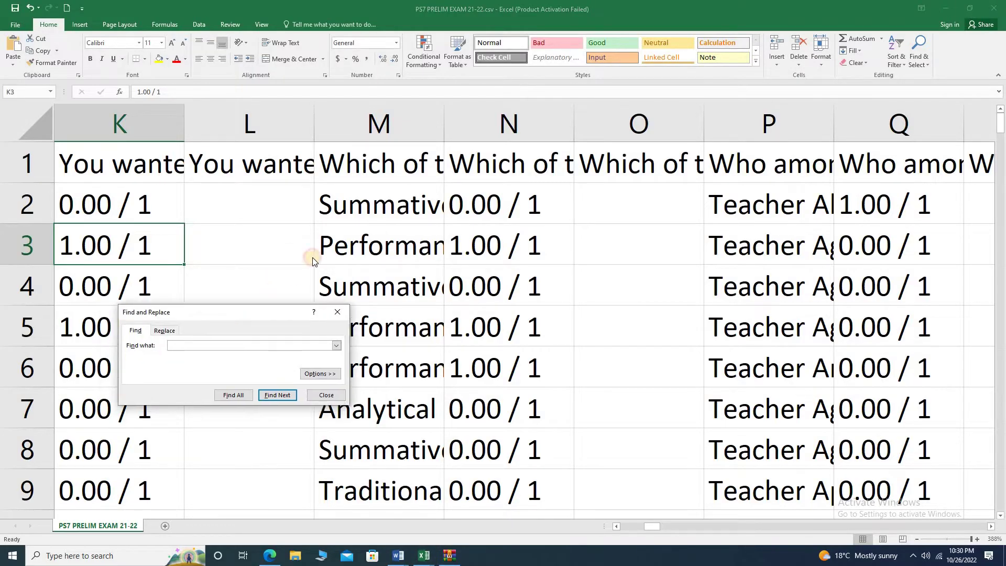
left_click_drag(244, 315, 398, 194)
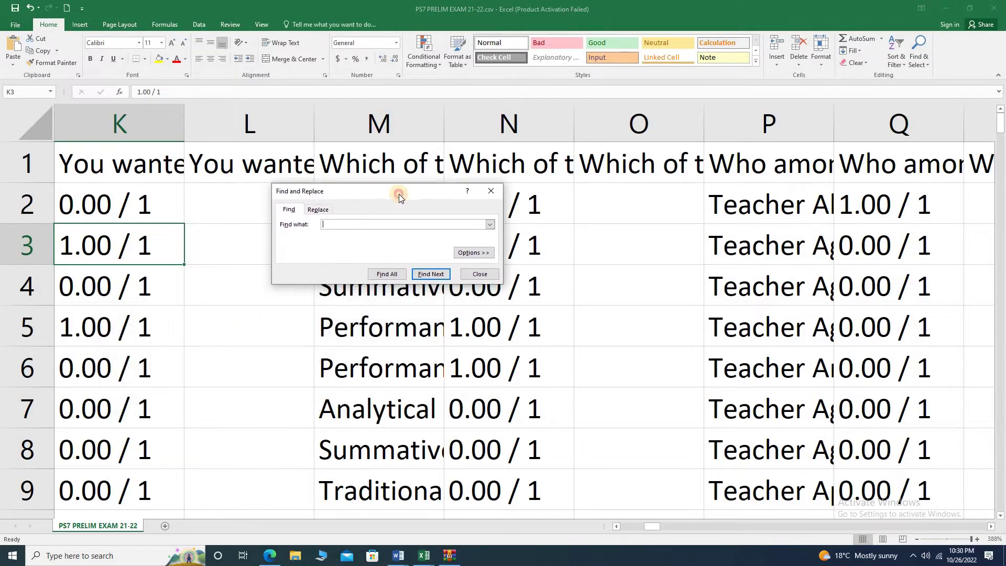
left_click(319, 209)
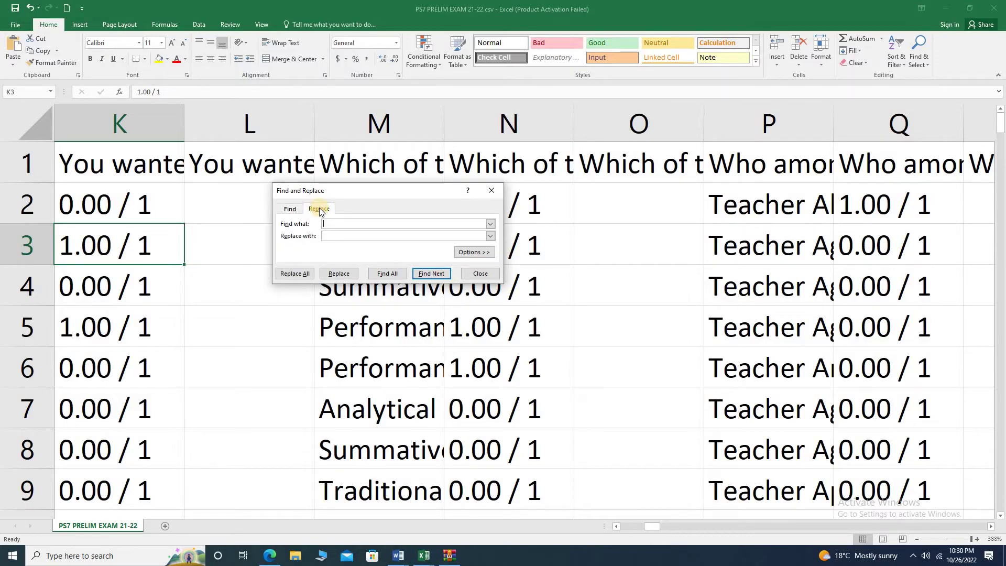
left_click(101, 249)
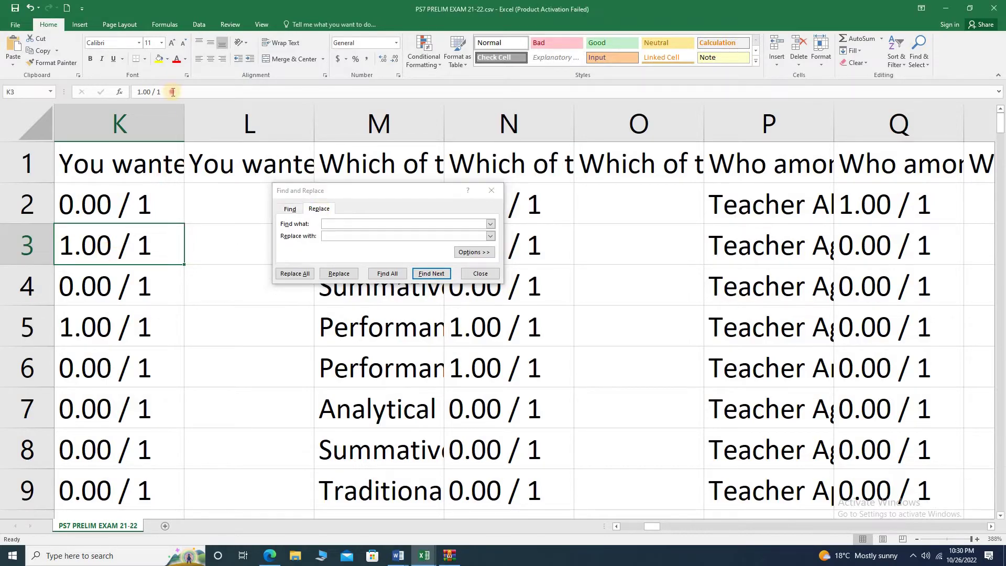
left_click_drag(173, 92, 87, 92)
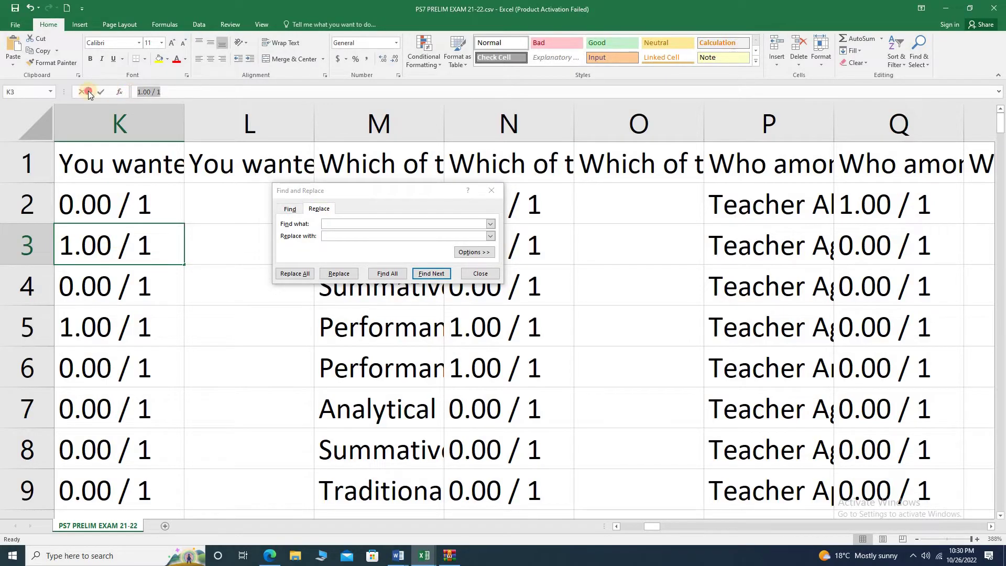
left_click(346, 223)
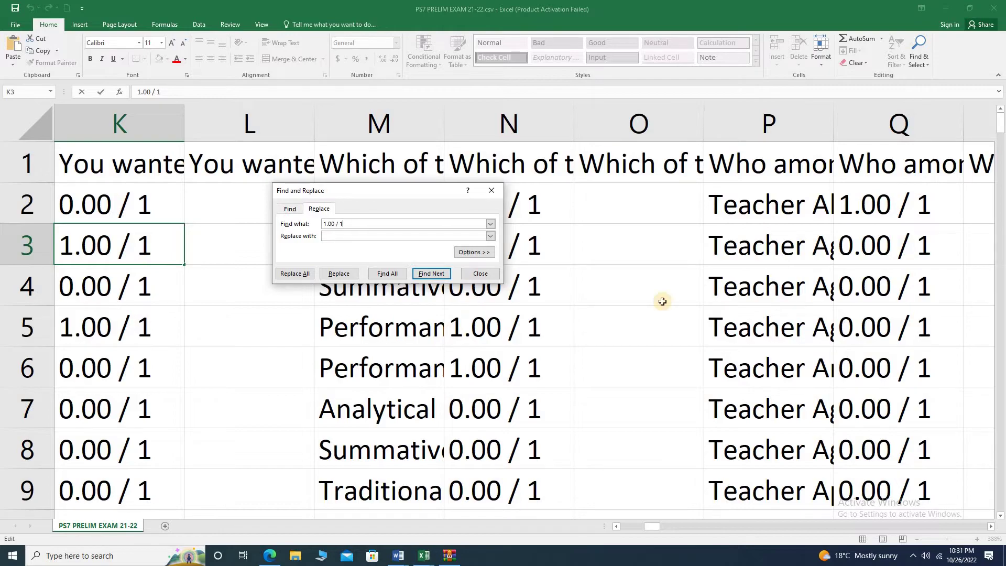
type("1")
left_click(296, 274)
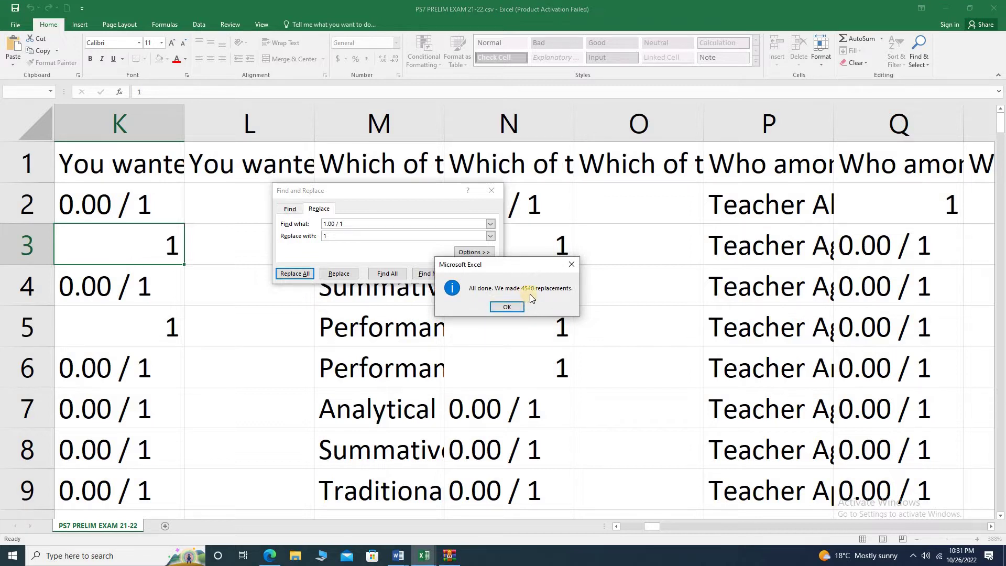
left_click(511, 307)
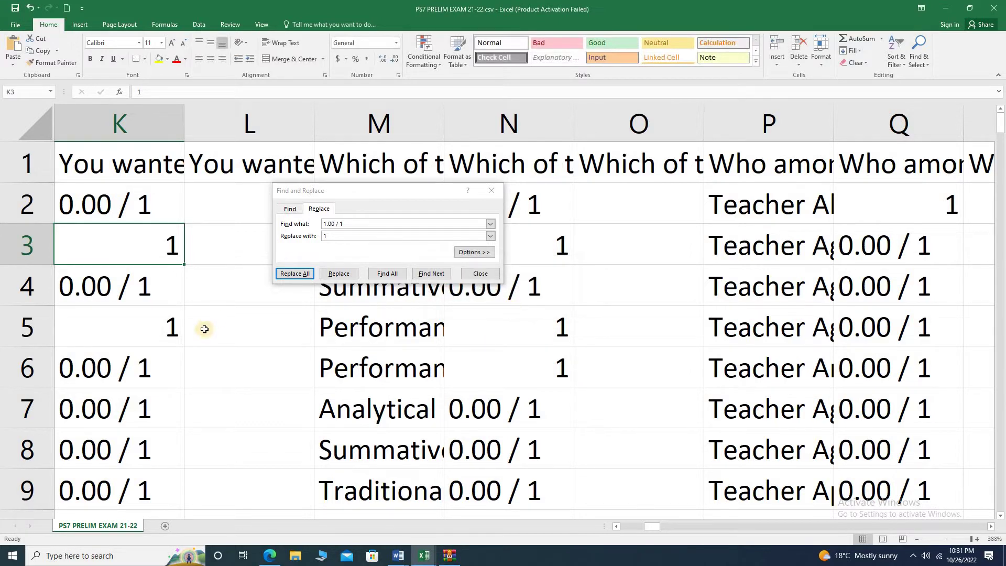
Replace every "0.00 / 1" score in the sheet with 0, copying the search text from cell K4.
left_click(114, 289)
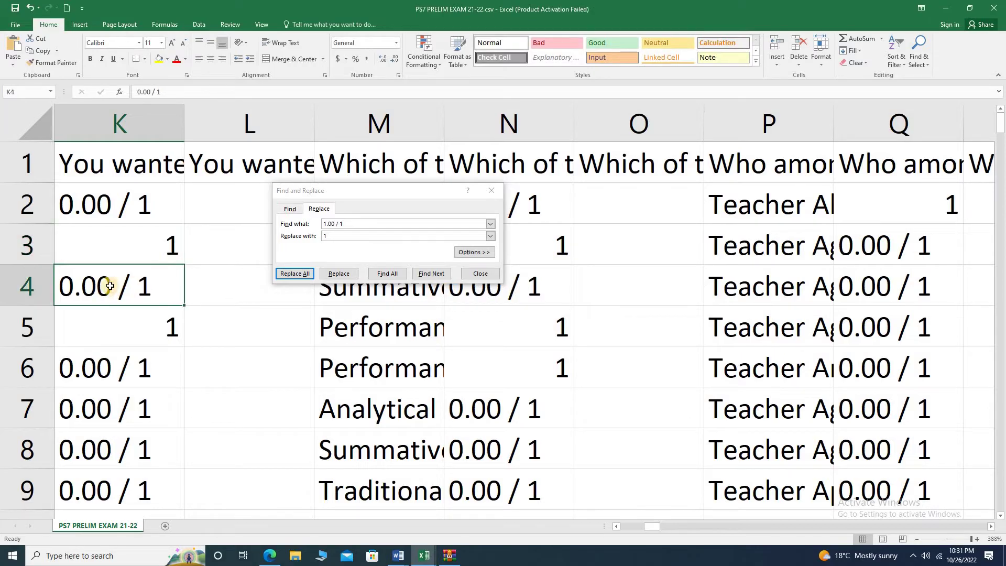
left_click_drag(166, 92, 73, 102)
key("ctrl+c")
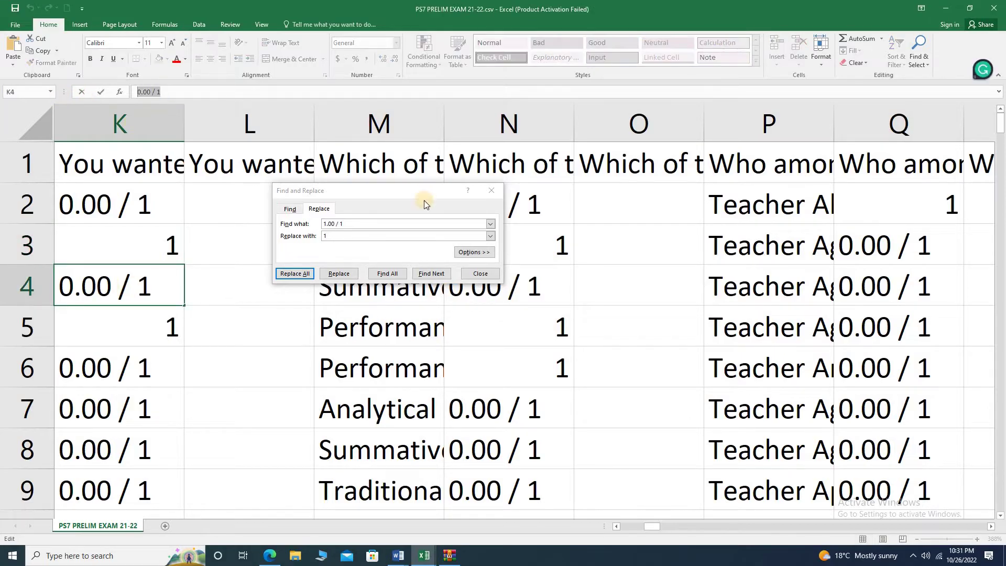
left_click(449, 261)
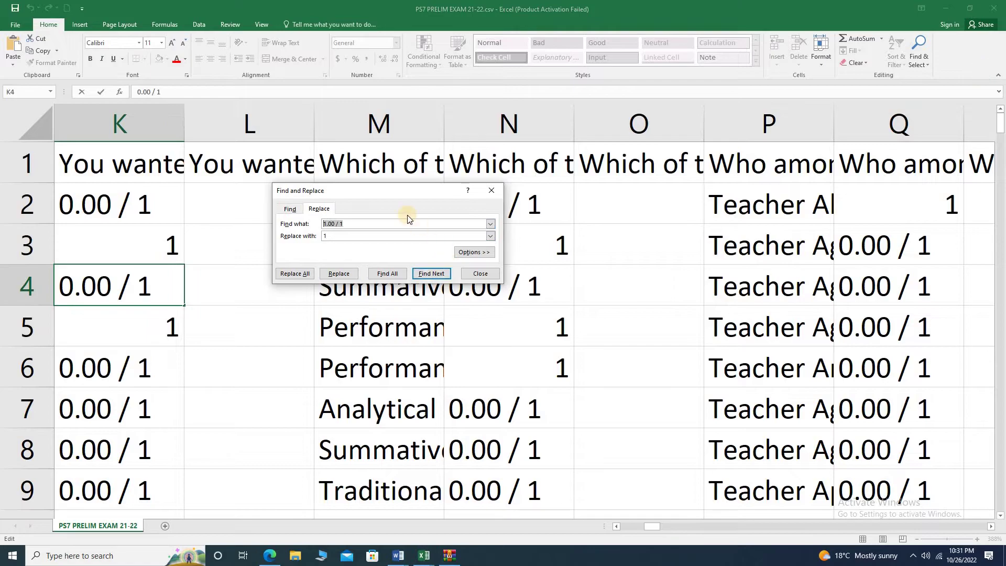
key("ctrl+v")
left_click(362, 236)
left_click(302, 277)
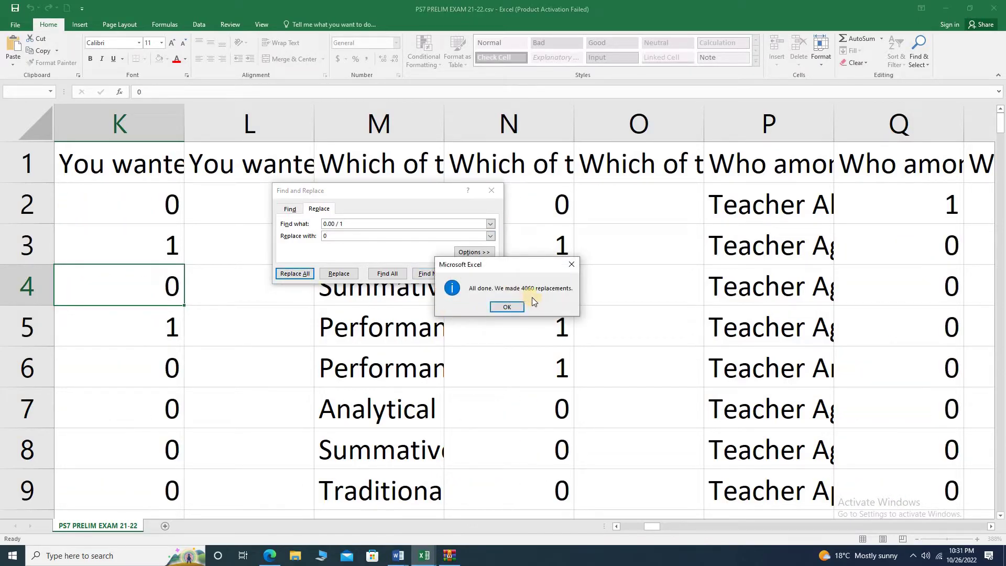
Finish the replacement and delete columns L and M, holding one question's feedback and the next question's answers.
left_click(508, 307)
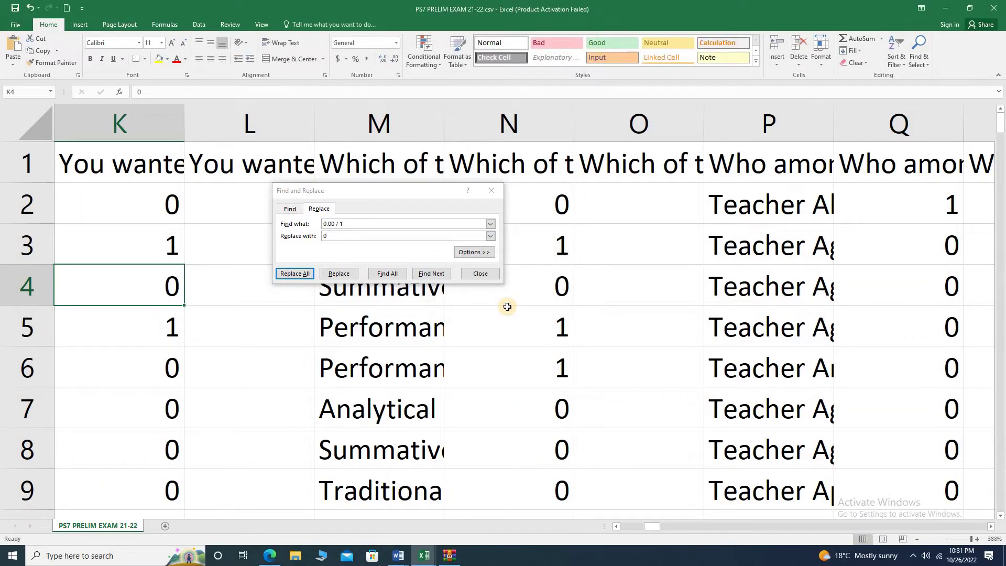
left_click(481, 274)
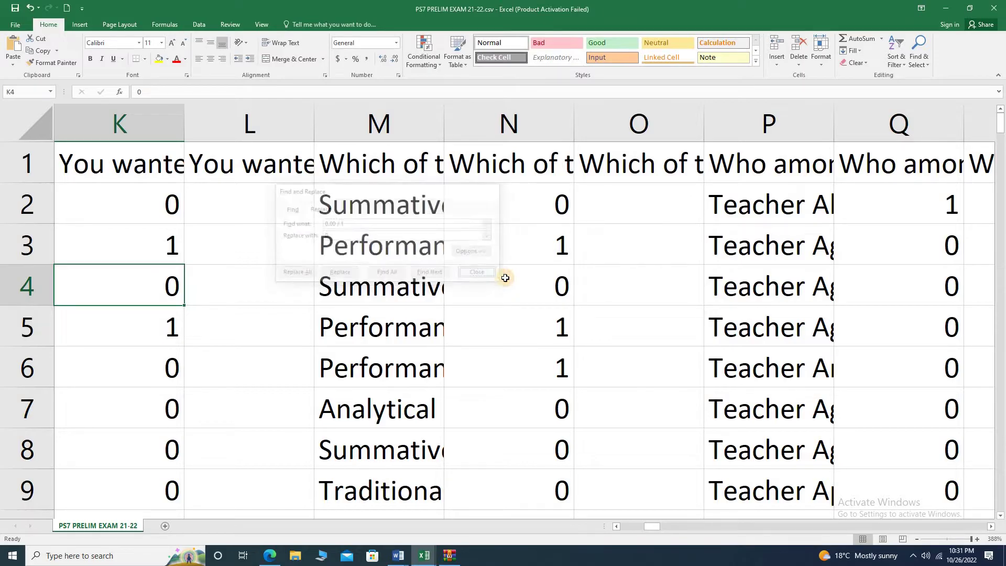
left_click(260, 216)
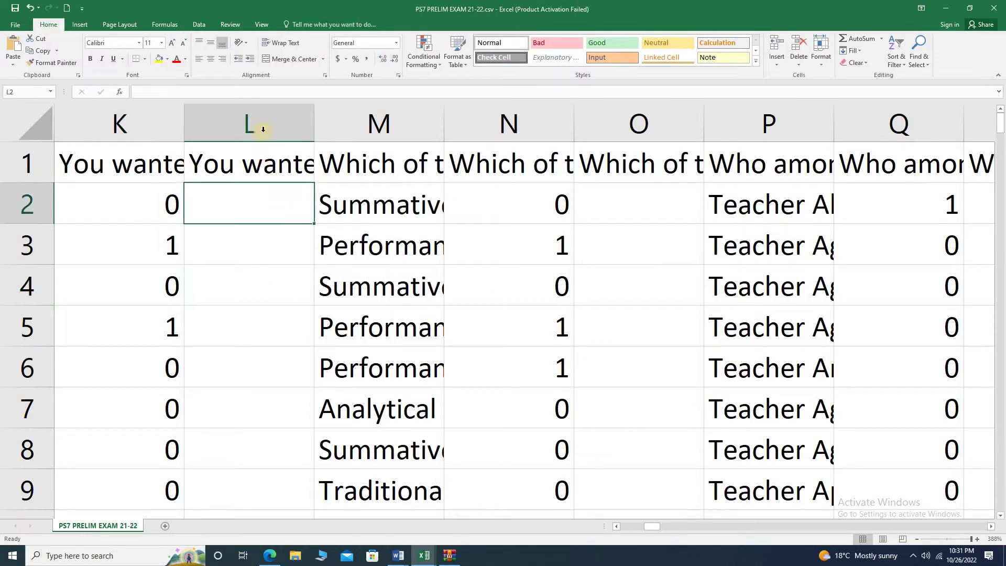
left_click_drag(278, 124, 337, 126)
right_click(374, 122)
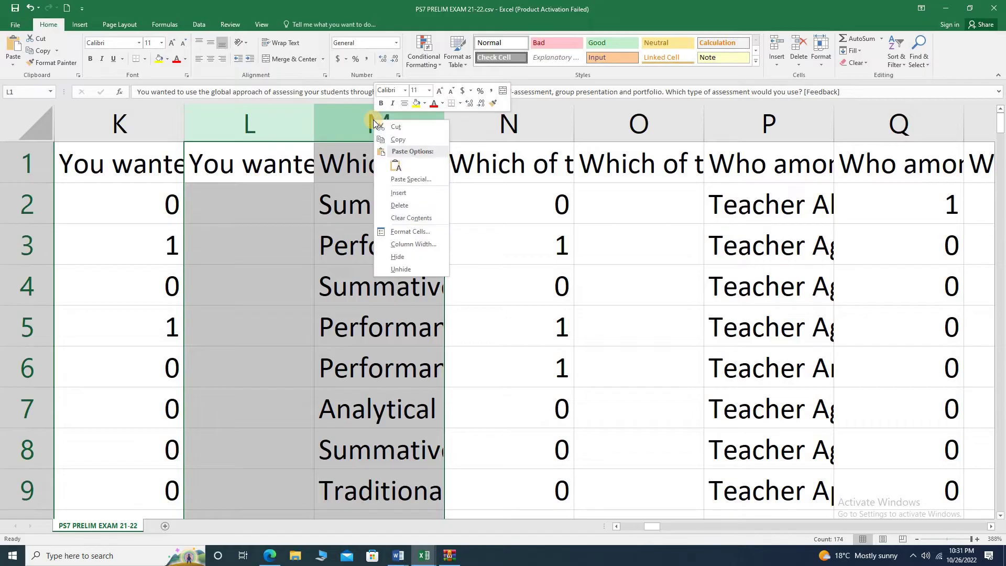
left_click(399, 204)
Delete the next two feedback and answer column pairs, M and N and then N and O, keeping the score columns.
left_click_drag(379, 123, 608, 124)
right_click(502, 123)
left_click(528, 206)
right_click(618, 125)
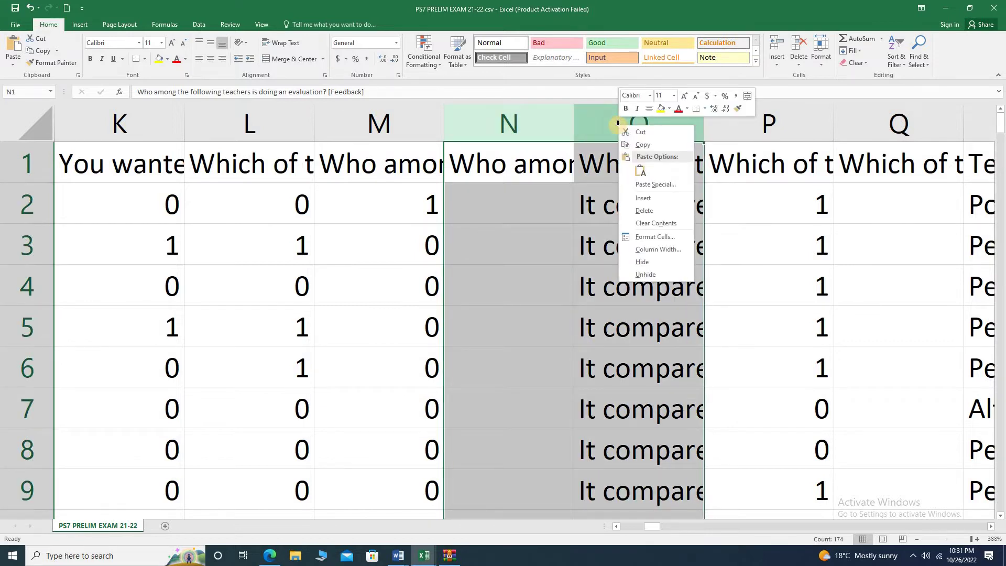
left_click(644, 210)
Delete columns P and Q, holding the answers and scores of the Teacher Nestor question.
left_click(764, 205)
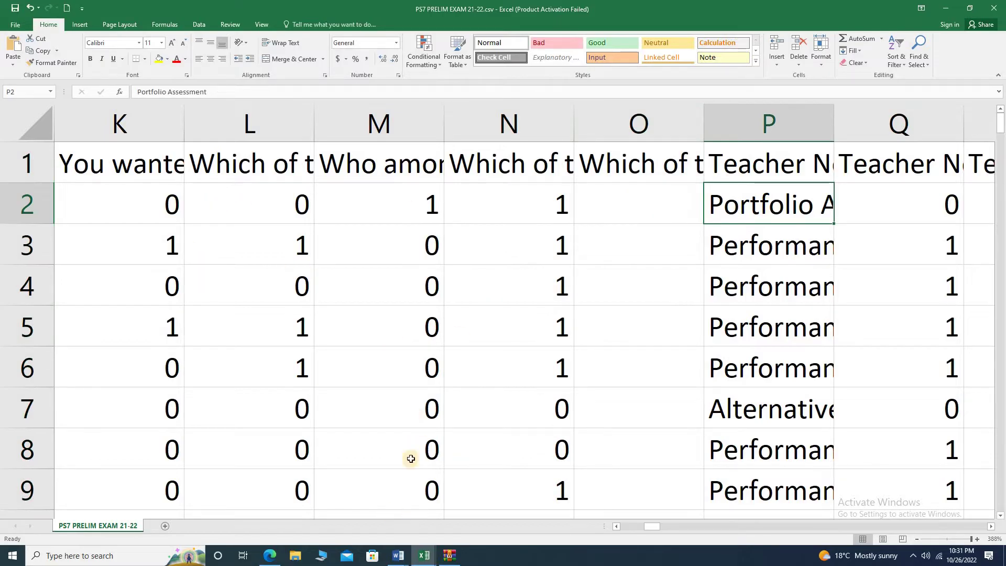
left_click_drag(797, 123, 877, 116)
right_click(877, 116)
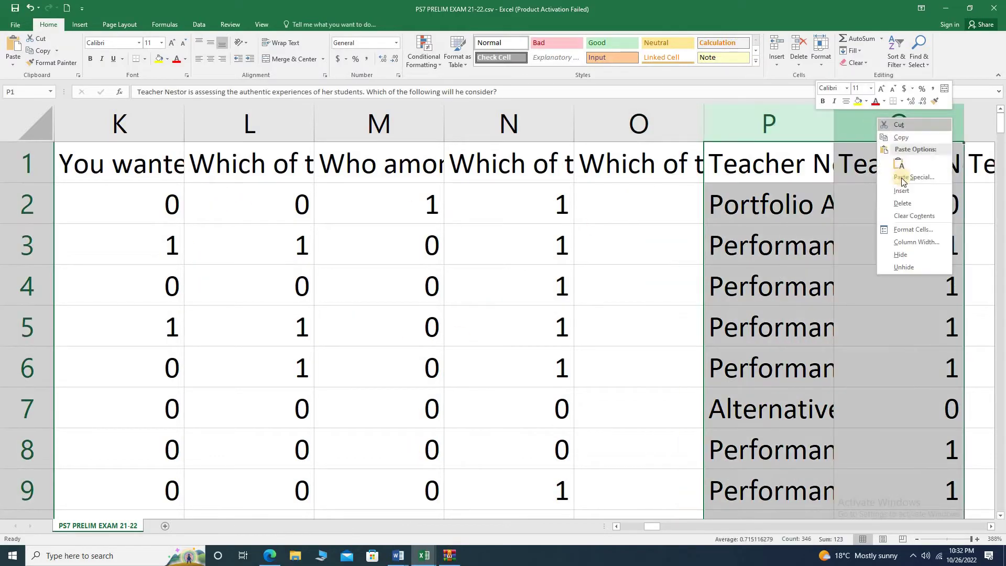
left_click(904, 202)
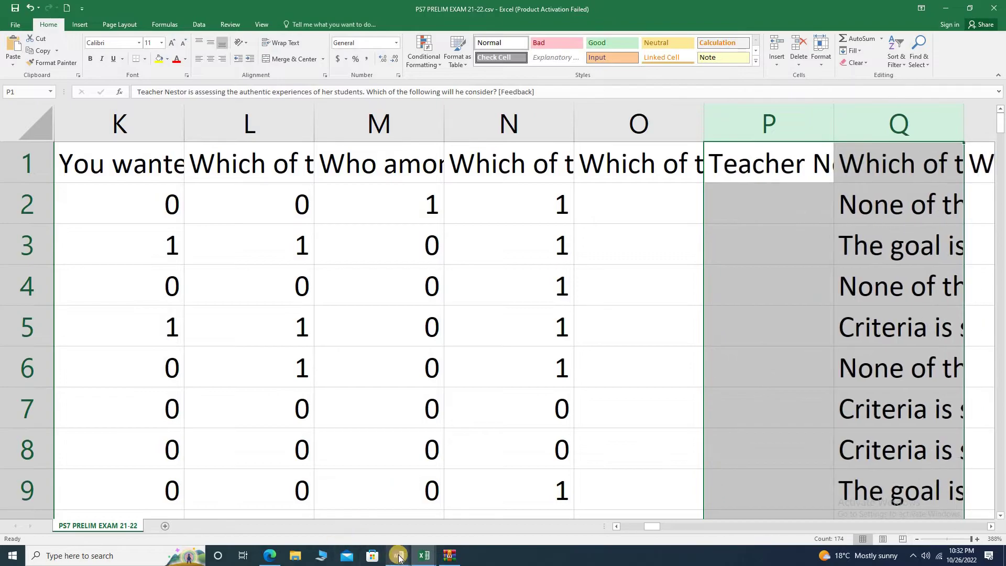
Switch to the 50-items version of the exam workbook and examine the examinee column and first item on the Cleaned sheet.
mouse_move(424, 556)
left_click(367, 513)
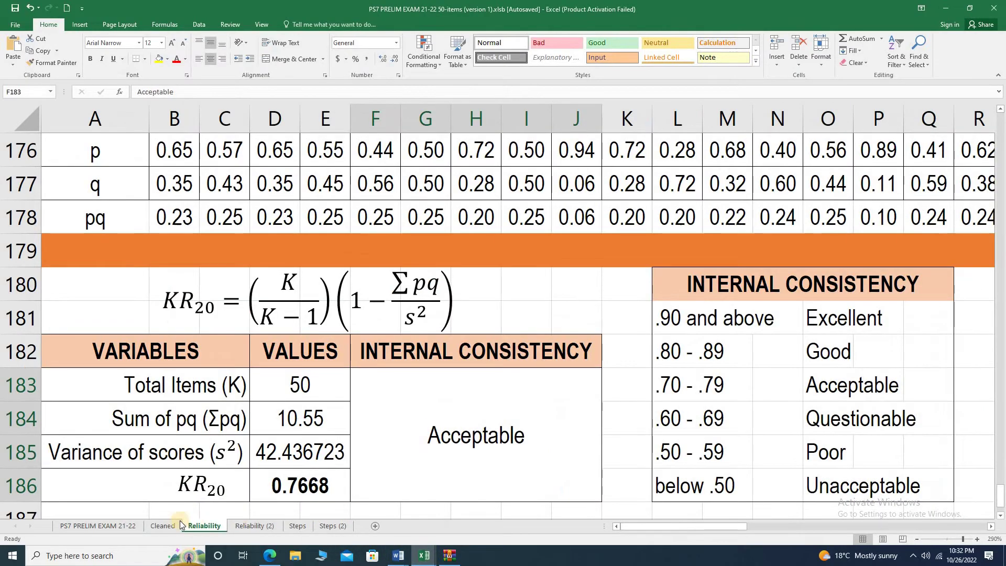
left_click(162, 525)
left_click(58, 115)
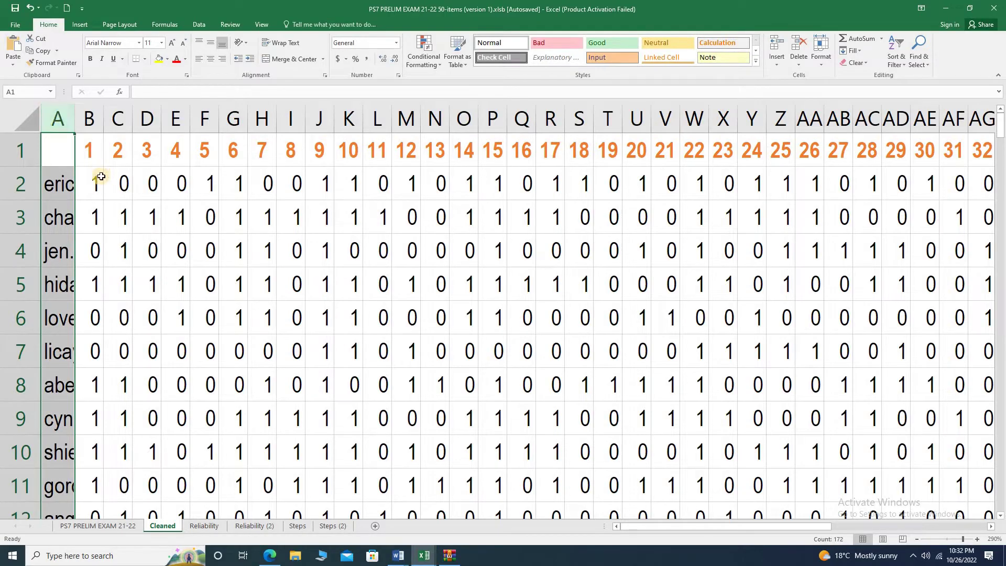
left_click(90, 155)
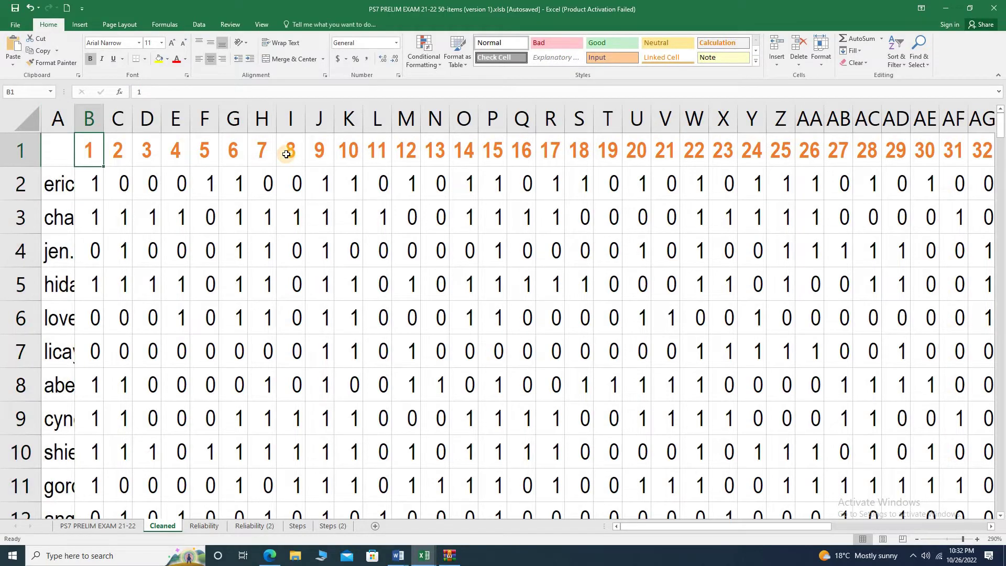
key("Down")
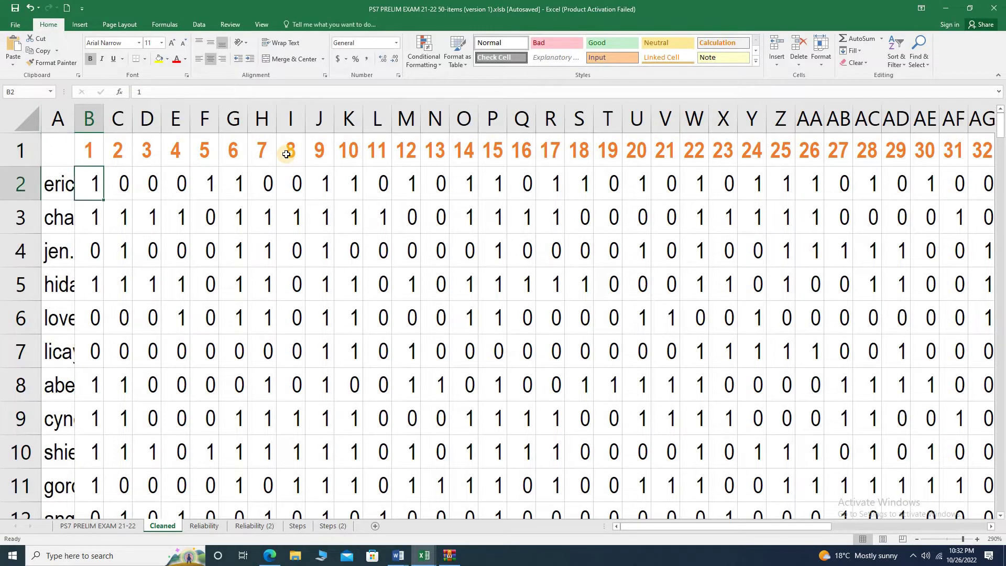
key("Up")
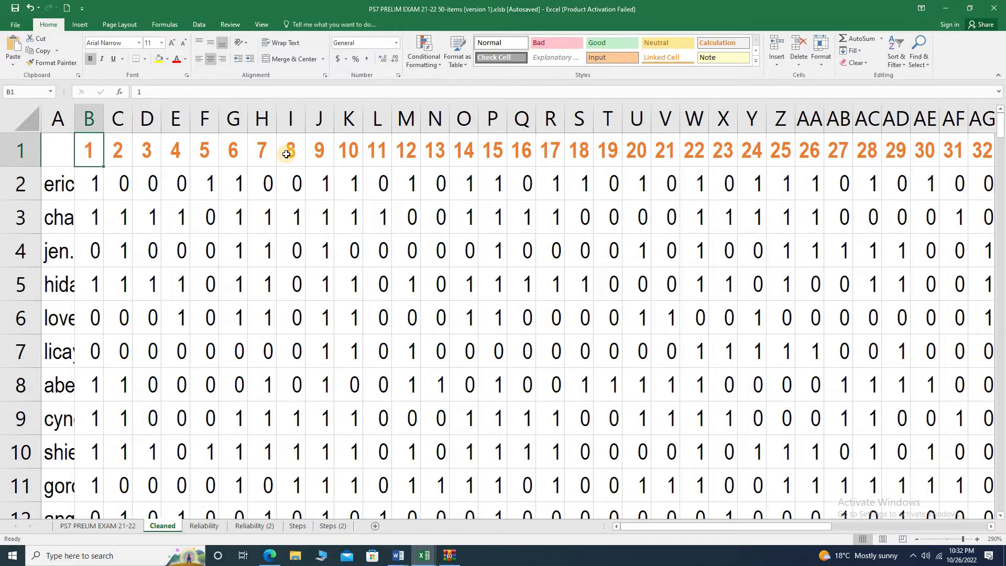
Examine the item number headings along row 1 of the Cleaned sheet from item 1 past item 50.
key("Right")
key("Right")
key("Right")
key("Right")
key("Right")
key("Right")
key("Right")
key("Right")
key("Right")
key("Right")
key("Right")
key("Right")
key("Right")
key("Right")
key("Right")
key("Right")
key("Right")
key("Right")
key("Right")
key("Right")
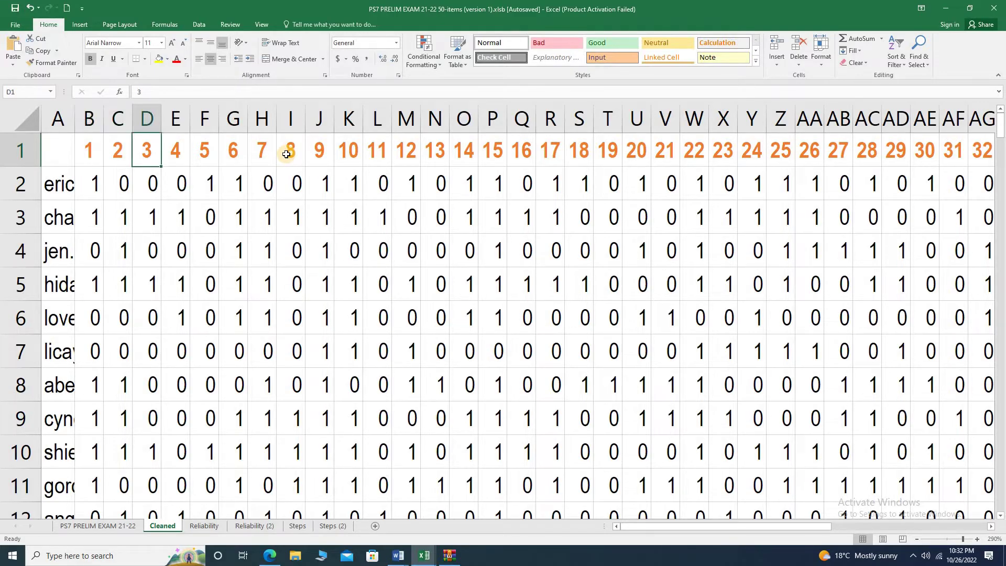
key("Right")
key("Right")
key("Right")
key("Right")
key("Right")
key("Right")
key("Right")
key("Right")
key("Right")
key("Right")
key("Right")
key("Right")
key("Right")
key("Right")
key("Right")
key("Right")
key("Right")
key("Right")
key("Right")
key("Right")
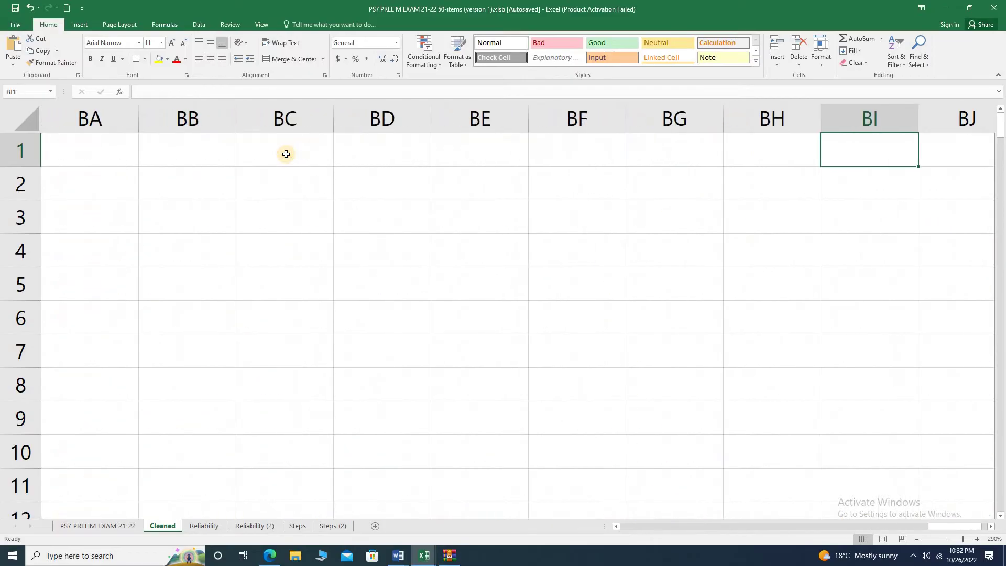
Enter the heading TOTAL in cell AZ1, directly after the item 50 column.
key("Left")
key("Left")
key("Left")
key("Left")
key("Left")
key("Left")
key("Left")
key("Left")
key("Left")
key("Left")
key("Left")
key("Left")
key("Left")
key("Left")
key("Right")
key("Right")
key("Right")
key("Right")
key("Right")
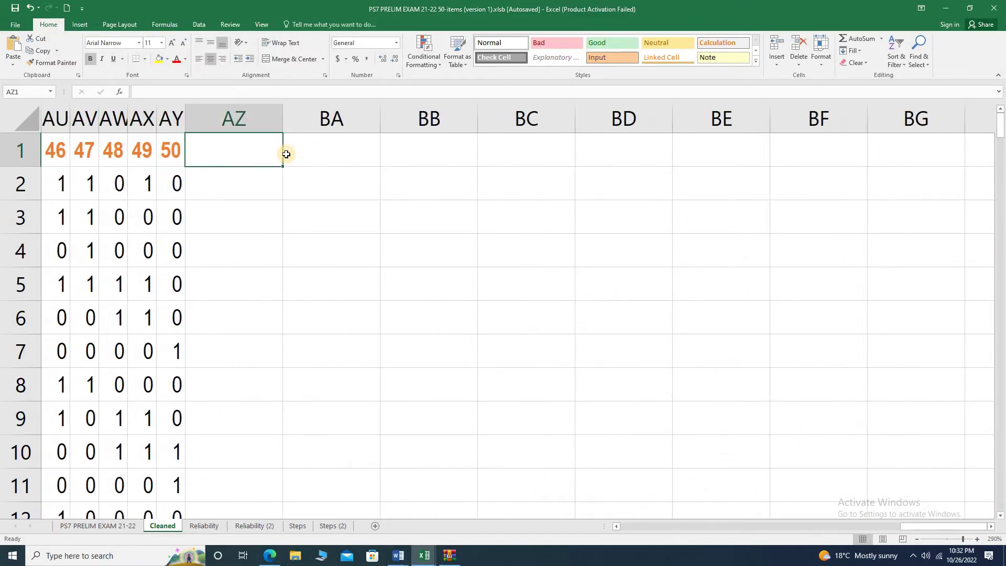
type("TOTAL")
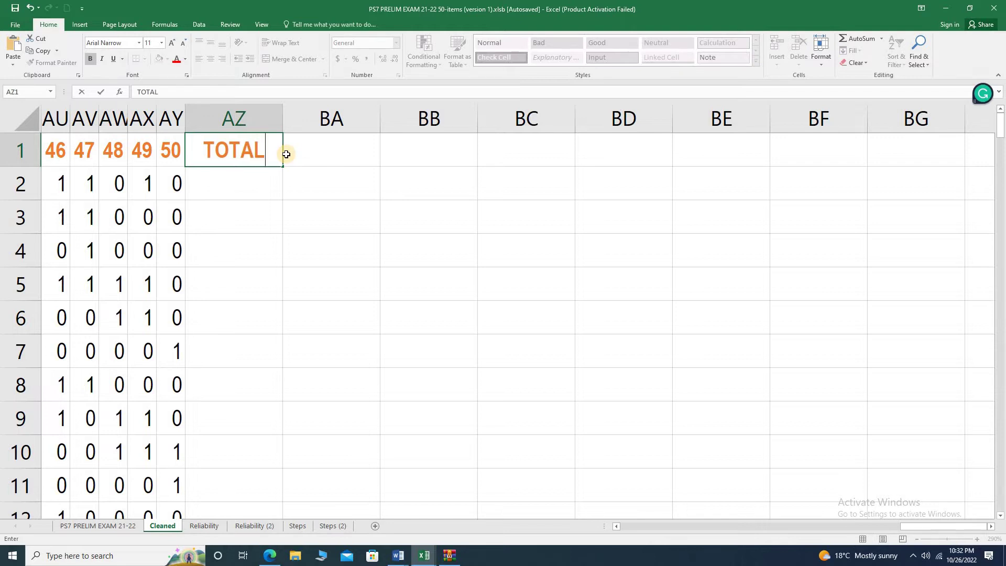
key("Return")
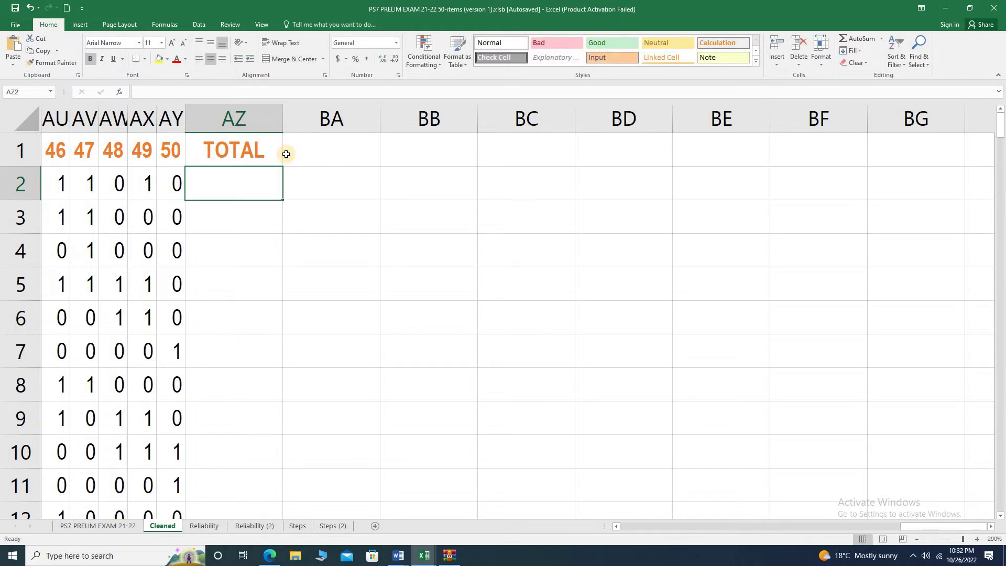
Sum the item scores B2:AY2 in cell AZ2 and fill the formula down to AZ173.
type("=SUM(")
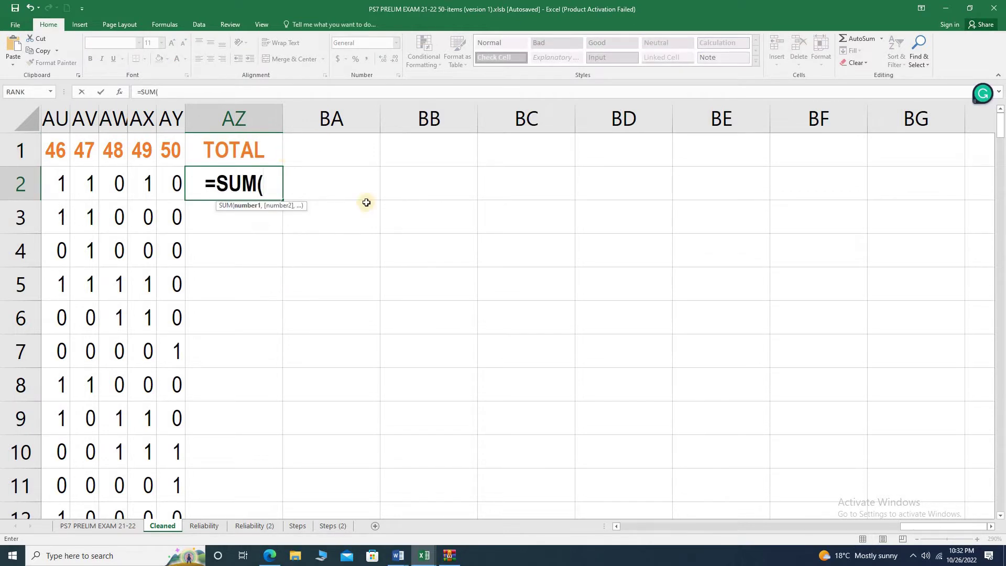
left_click_drag(913, 528, 629, 527)
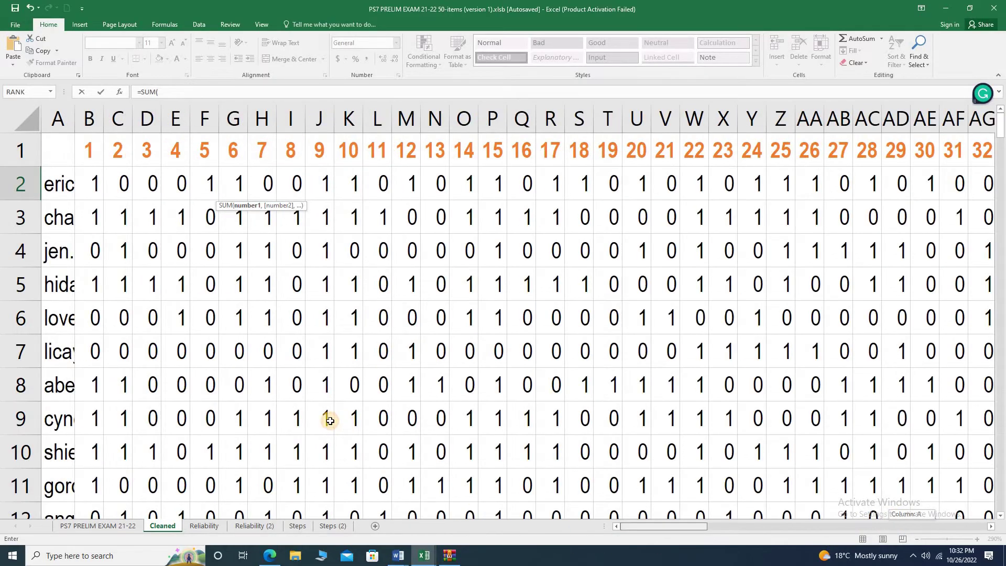
left_click_drag(92, 184, 777, 183)
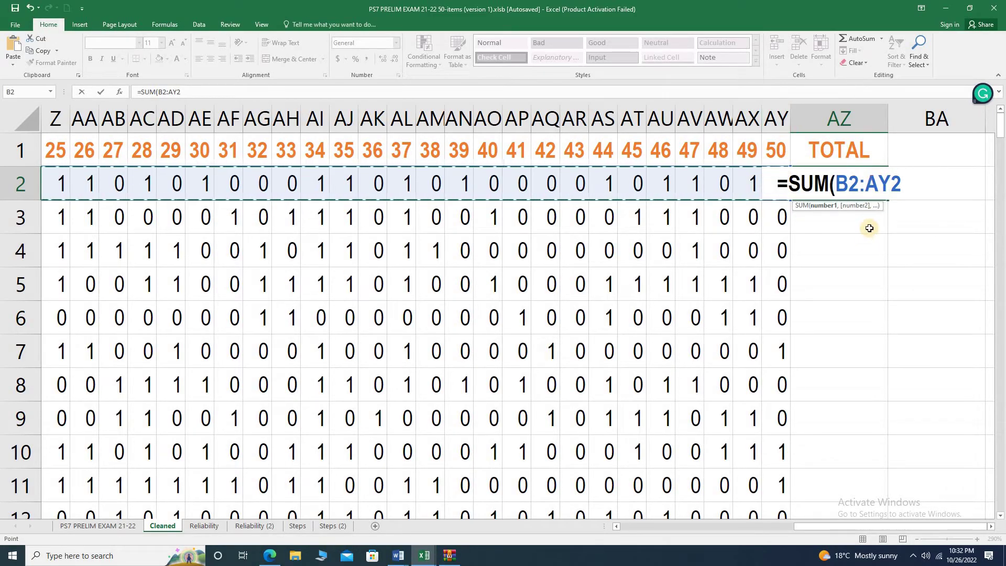
key("Return")
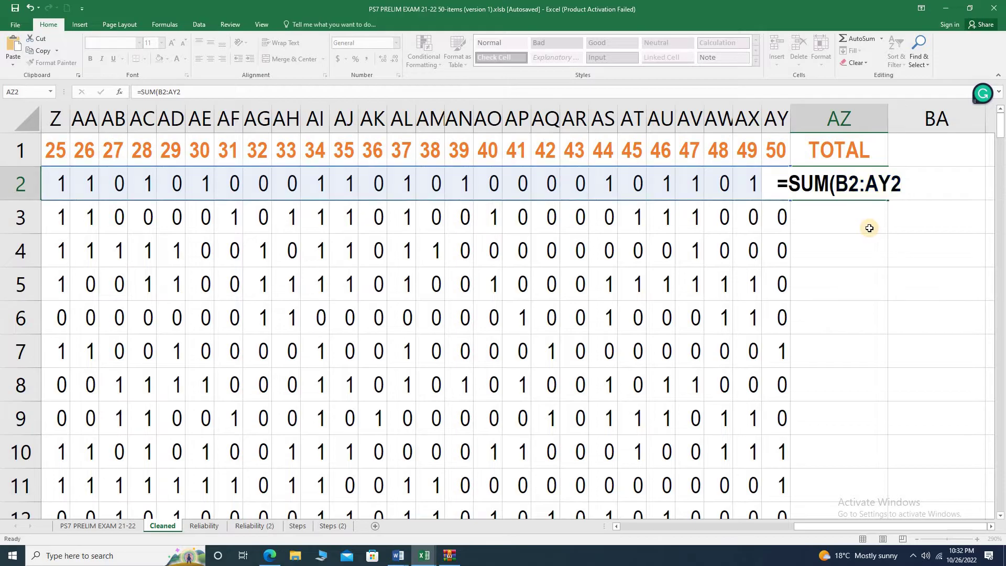
left_click(853, 187)
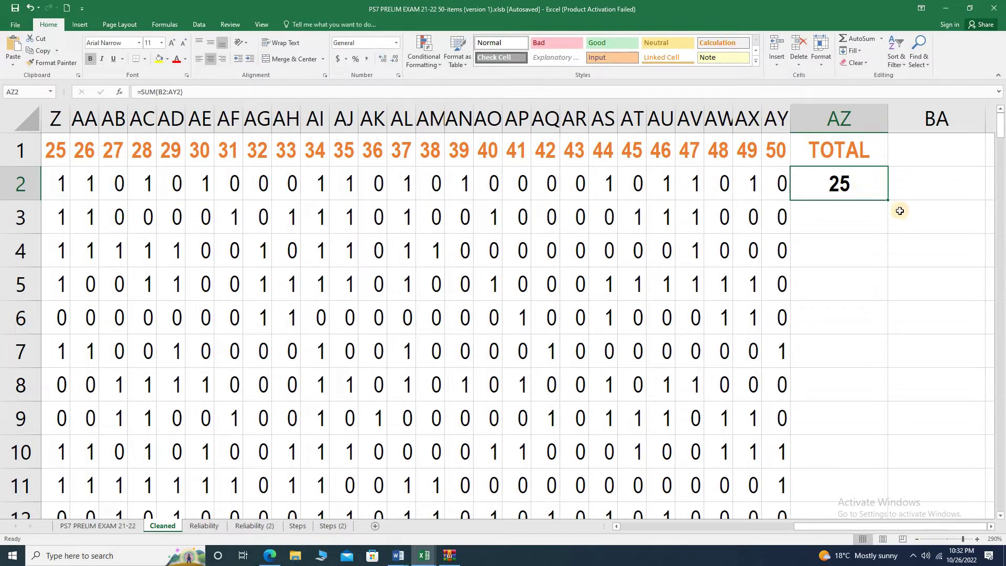
left_click_drag(888, 200, 856, 450)
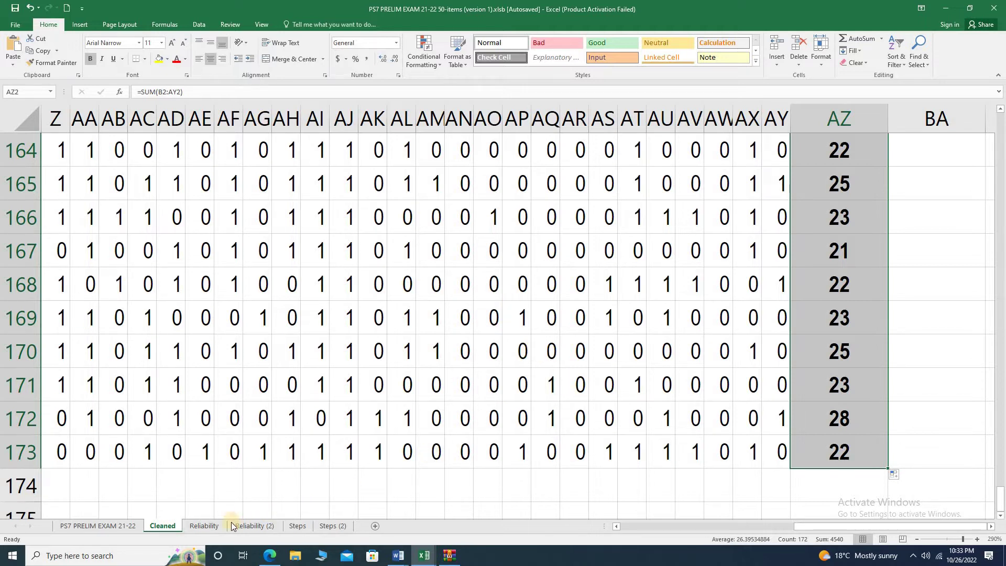
Look over the Reliability sheet and read the first two item analysis steps on the Steps sheet.
left_click(199, 528)
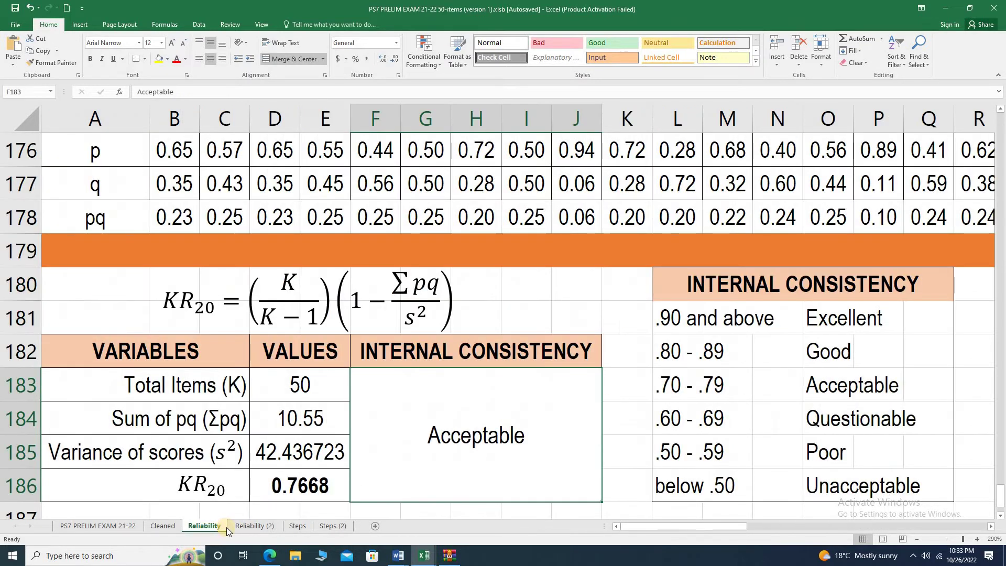
left_click(293, 526)
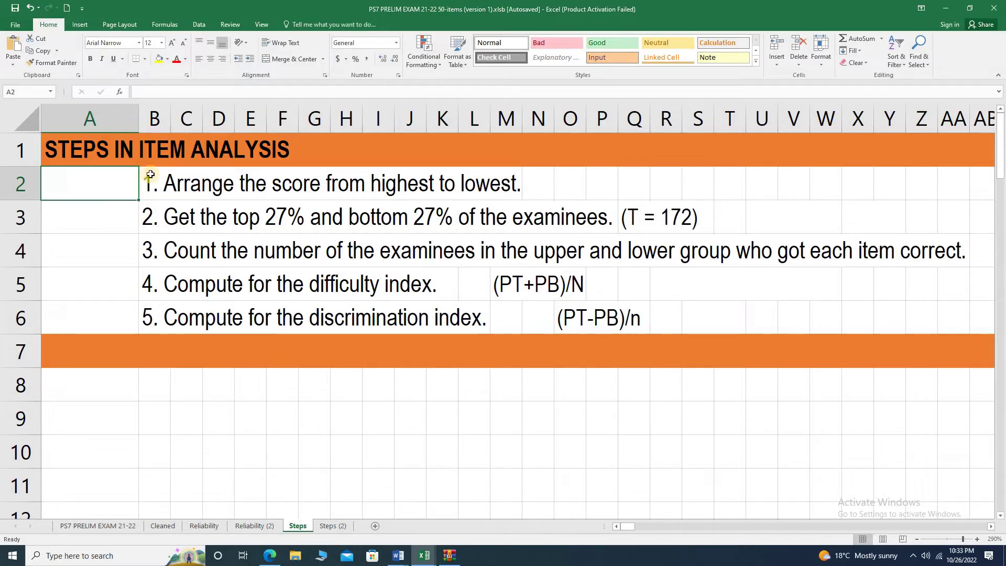
left_click(92, 216)
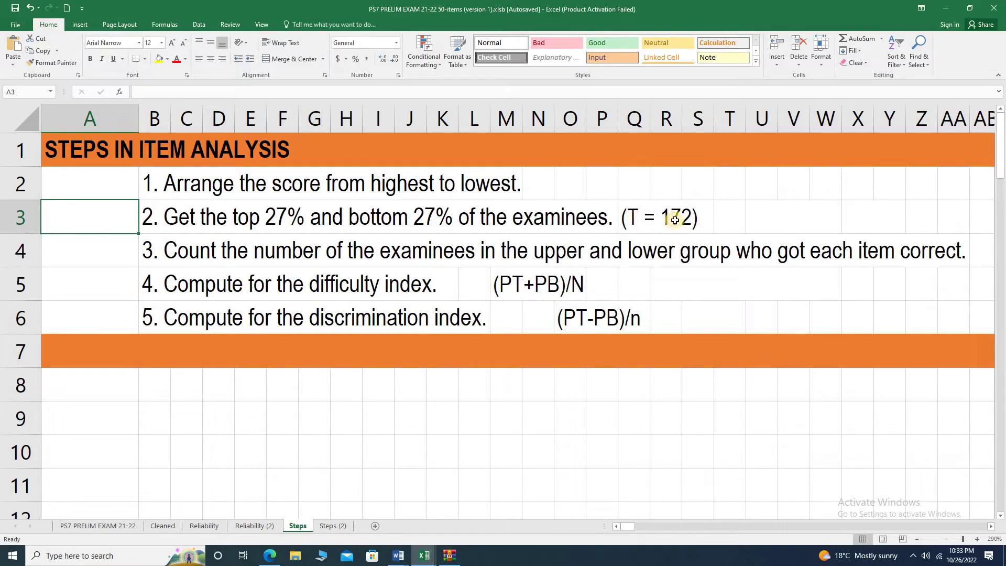
Set the font color of cells T3, U3 and X3 to black to reveal the calculation of n.
left_click(733, 217)
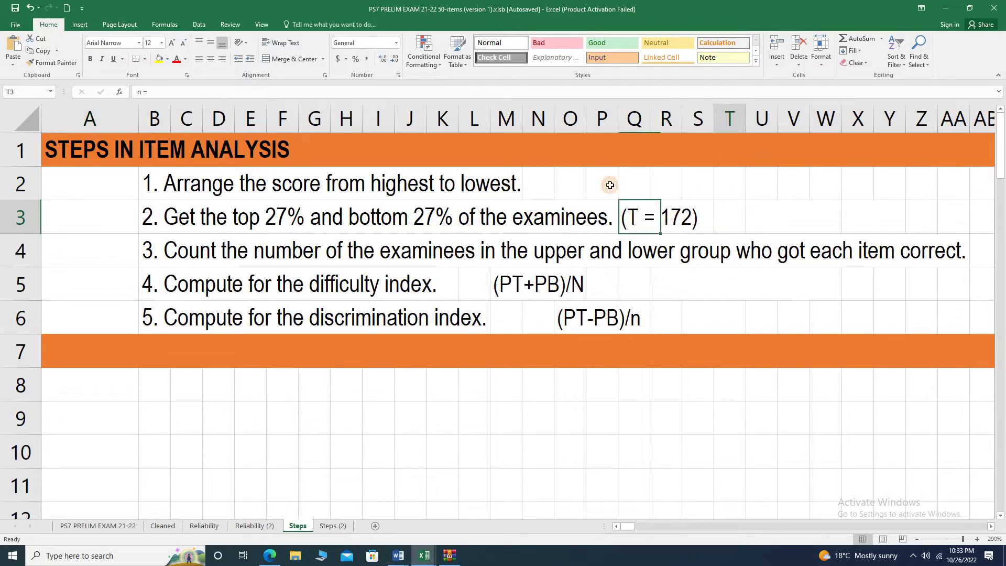
left_click(181, 61)
left_click(768, 226)
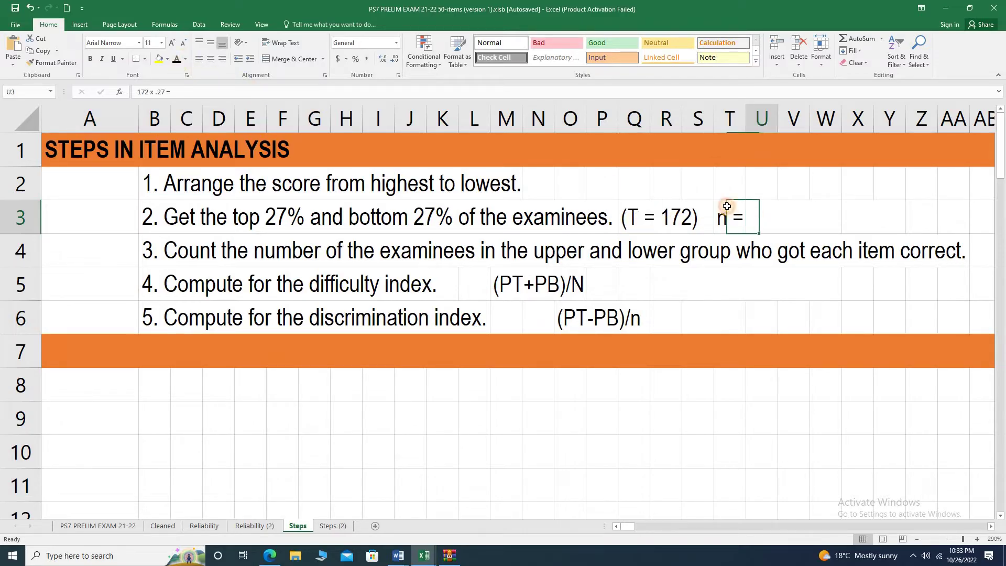
left_click(179, 60)
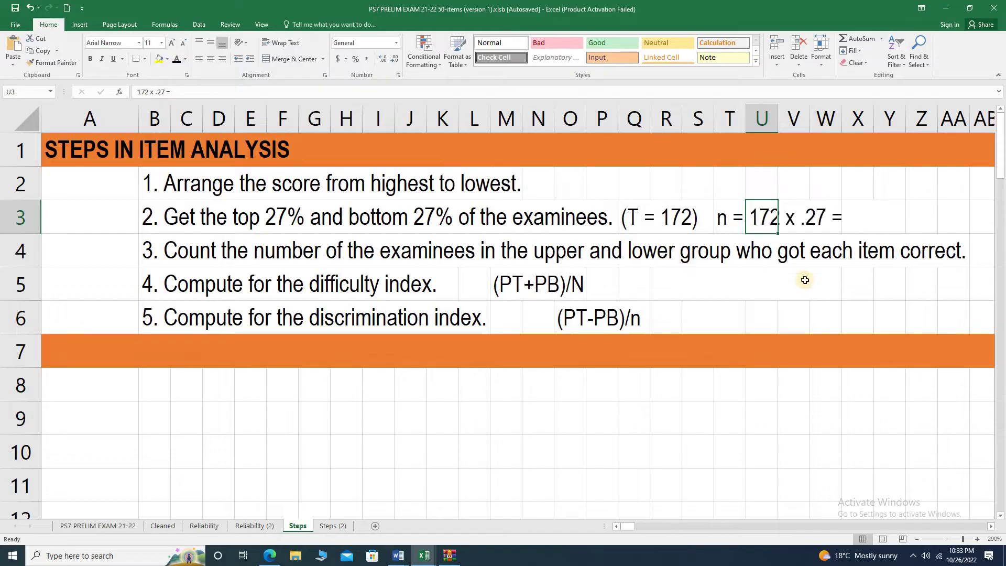
left_click(857, 223)
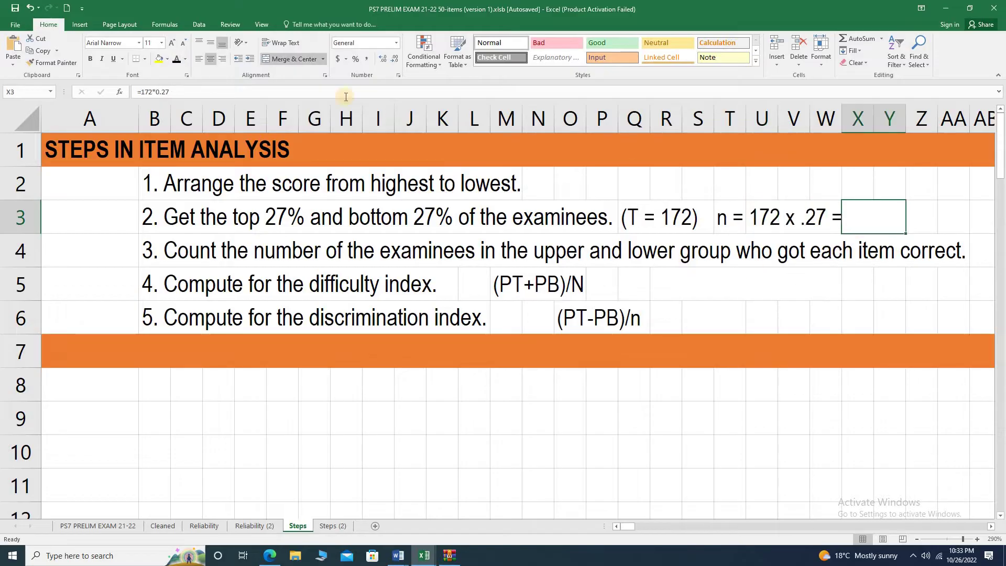
left_click(179, 60)
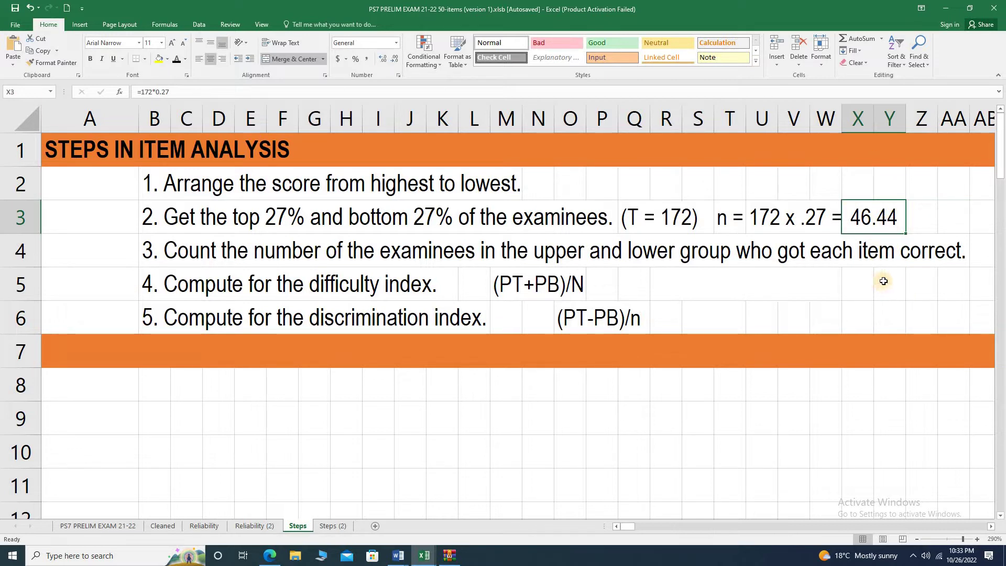
Enter the rounded-up group size 47 in cell AA3.
left_click(946, 220)
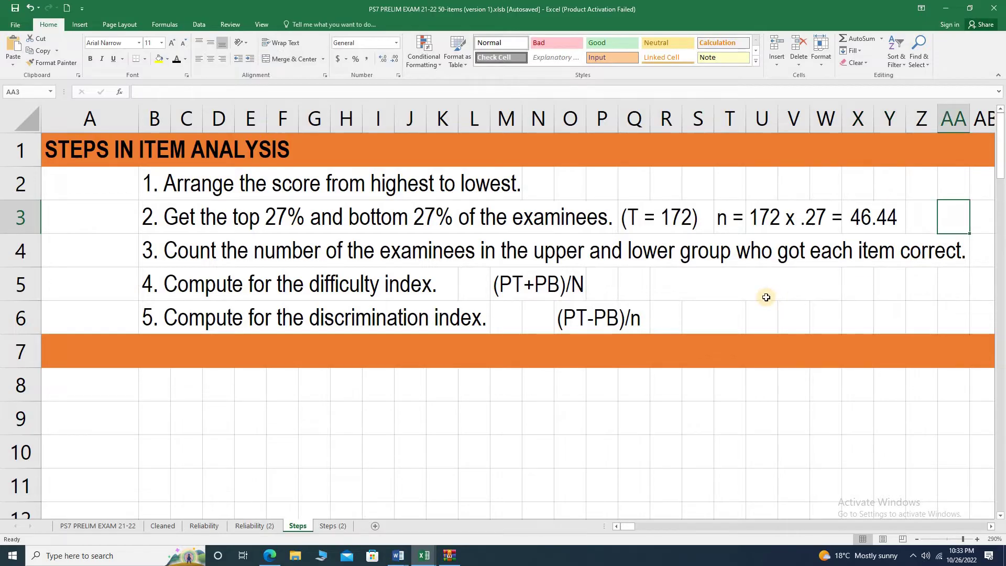
type("47")
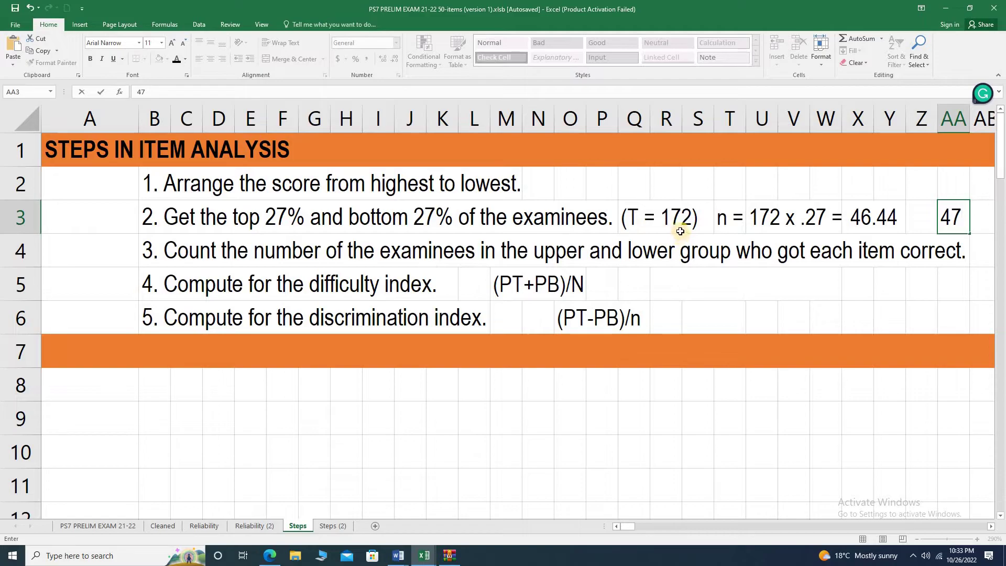
left_click(106, 248)
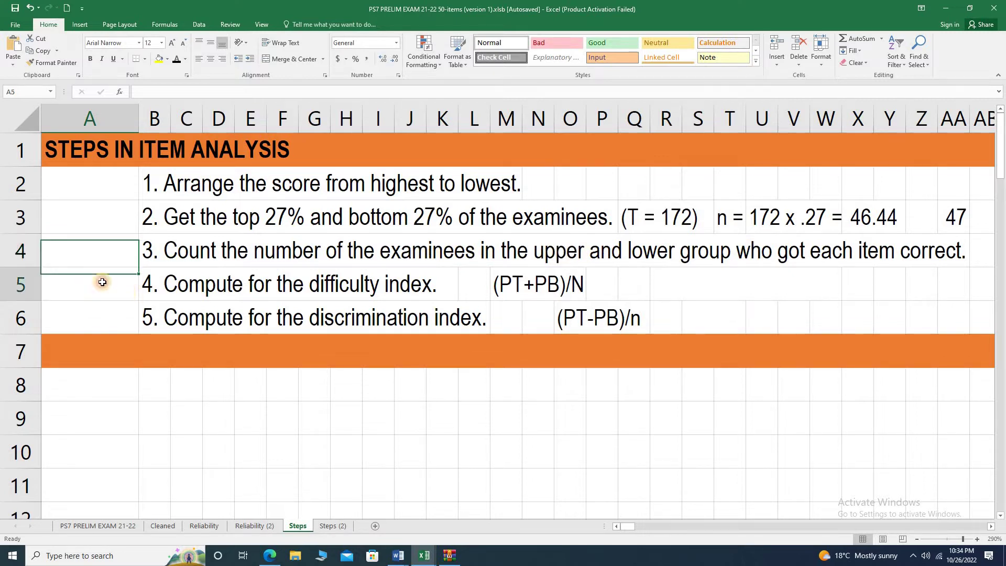
Set the font color of cell R5 to black to reveal the calculation of N beside the difficulty index formula.
left_click(102, 282)
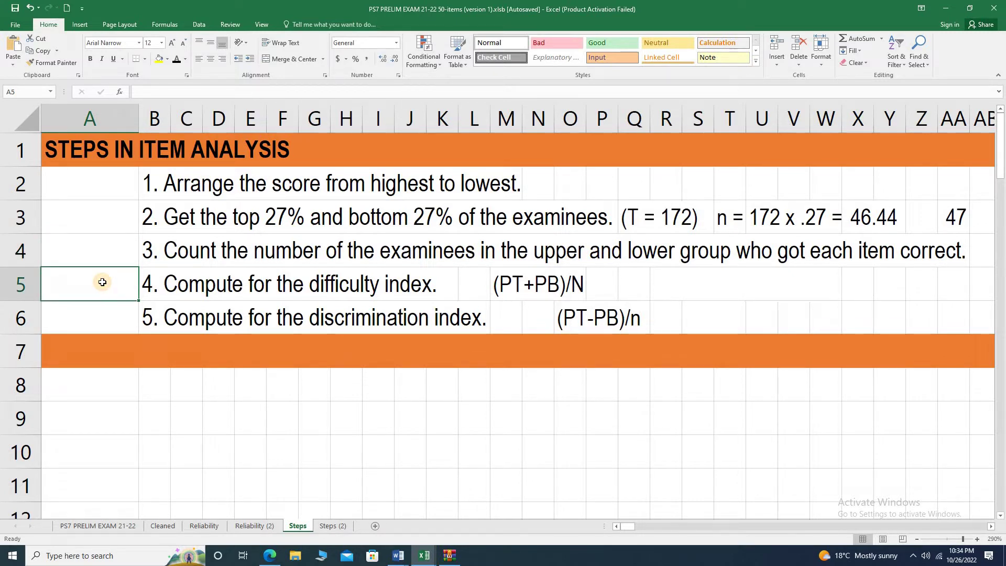
left_click(104, 321)
left_click(90, 288)
left_click(640, 283)
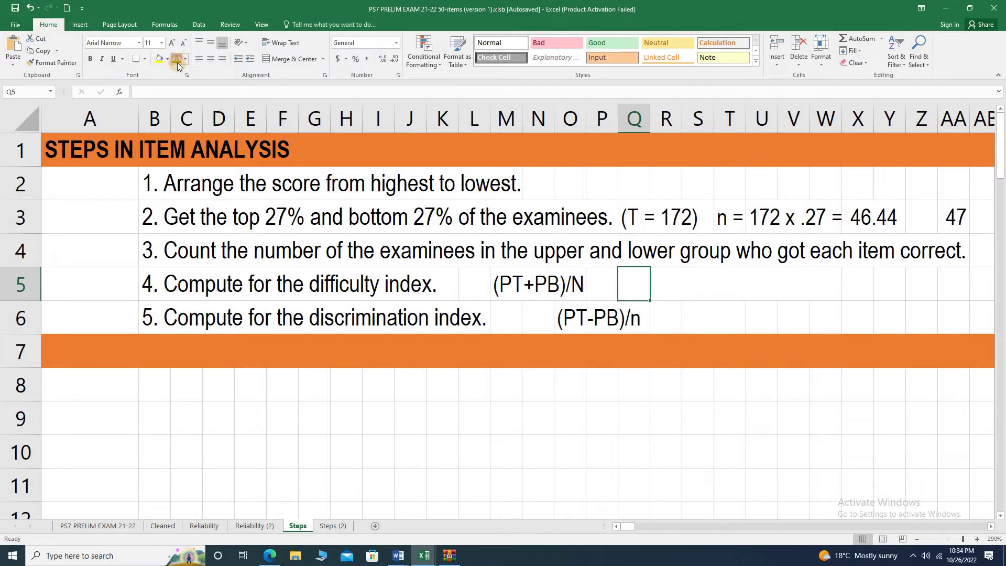
left_click(679, 290)
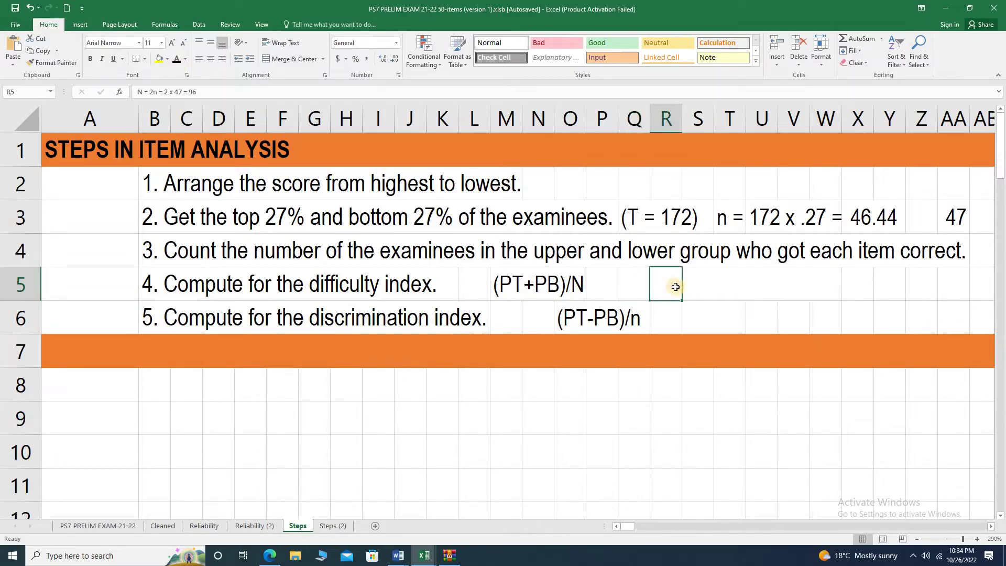
left_click(179, 62)
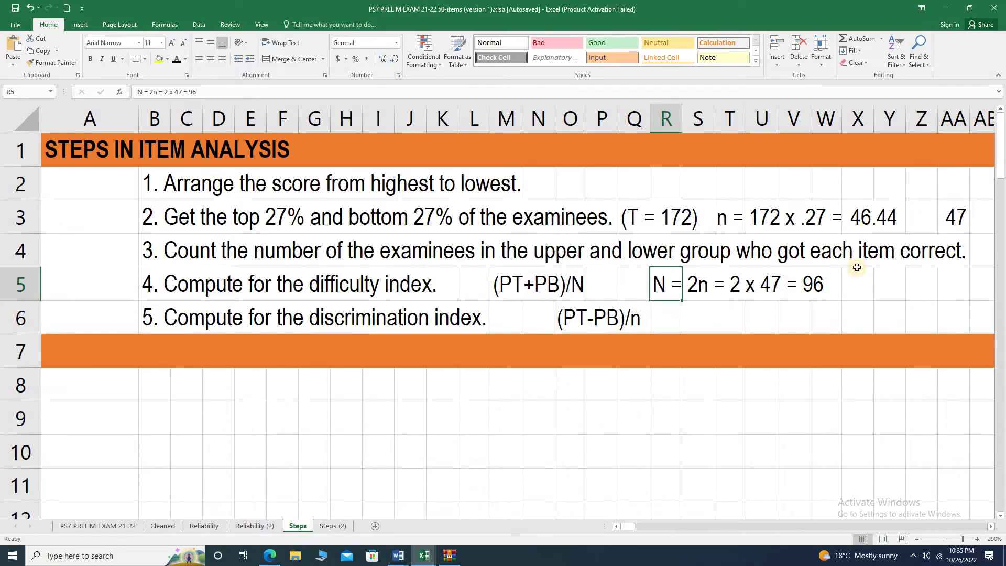
Enter n = 47 in cell S6 beside the discrimination index formula.
left_click(726, 320)
left_click_drag(661, 315, 770, 323)
left_click(710, 325)
type("n = 47")
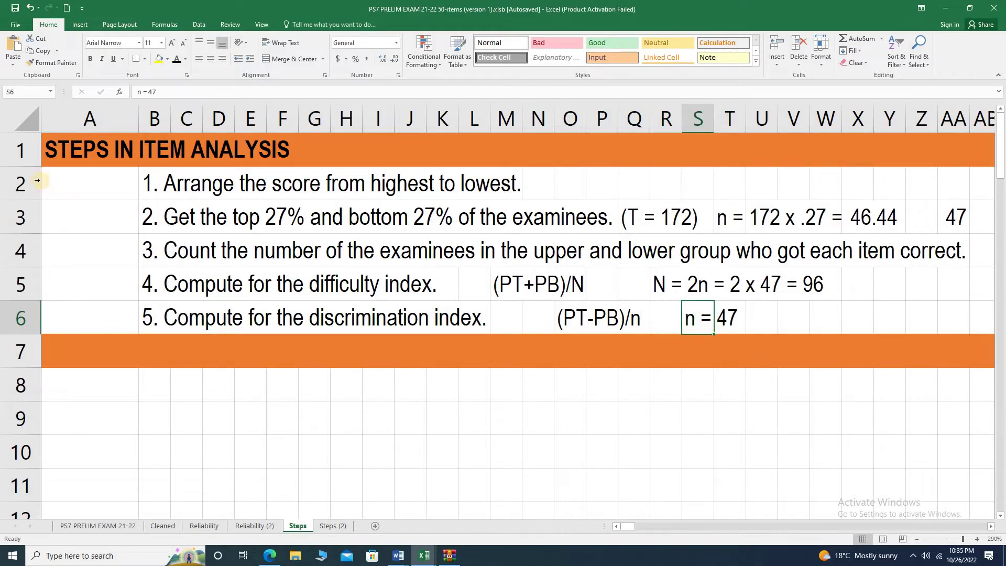
left_click(65, 186)
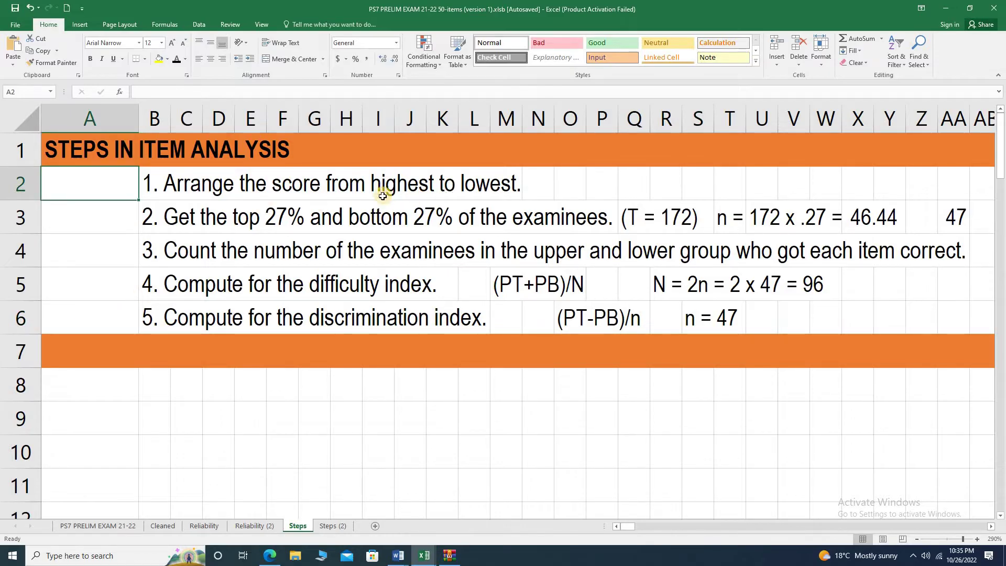
Sort the examinee rows A2:AZ173 on the Cleaned sheet from largest to smallest by the totals in column AZ.
key("alt+Tab")
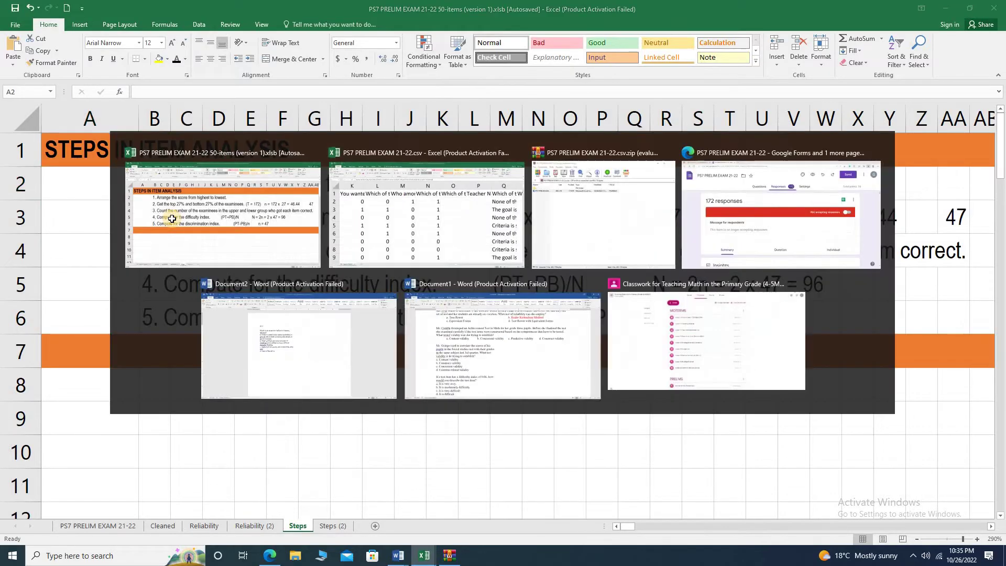
key("alt+Tab")
key("ctrl+Page_Up")
key("ctrl+Page_Up")
key("ctrl+Page_Up")
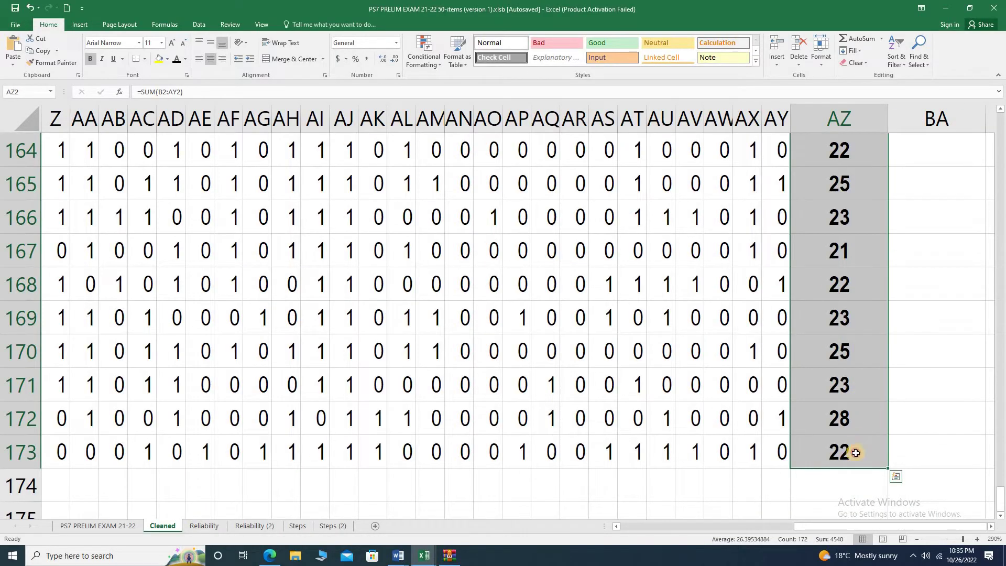
left_click(856, 452)
scroll(1003, 357, "up", 7)
left_click_drag(1002, 445, 982, 134)
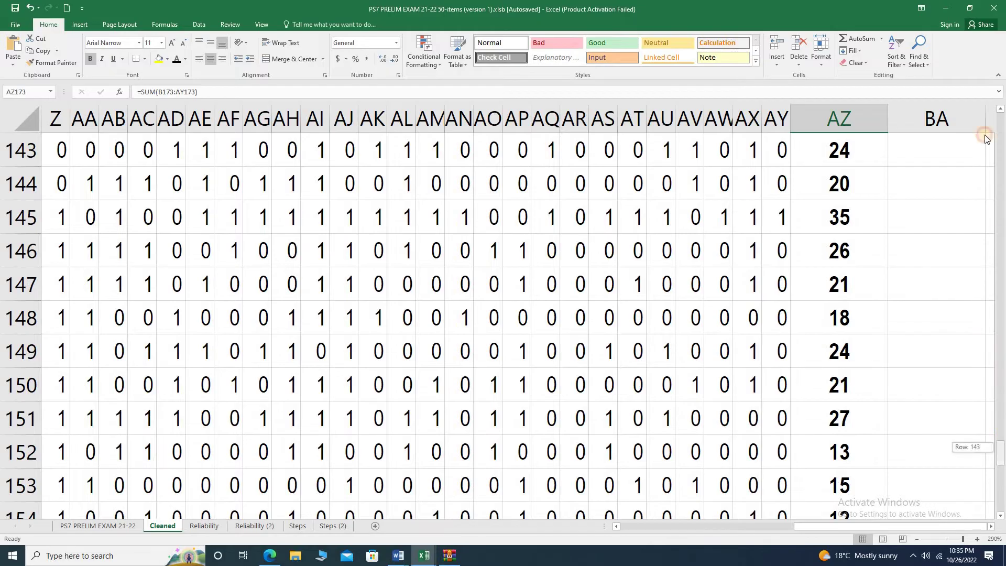
left_click_drag(841, 183, 3, 449)
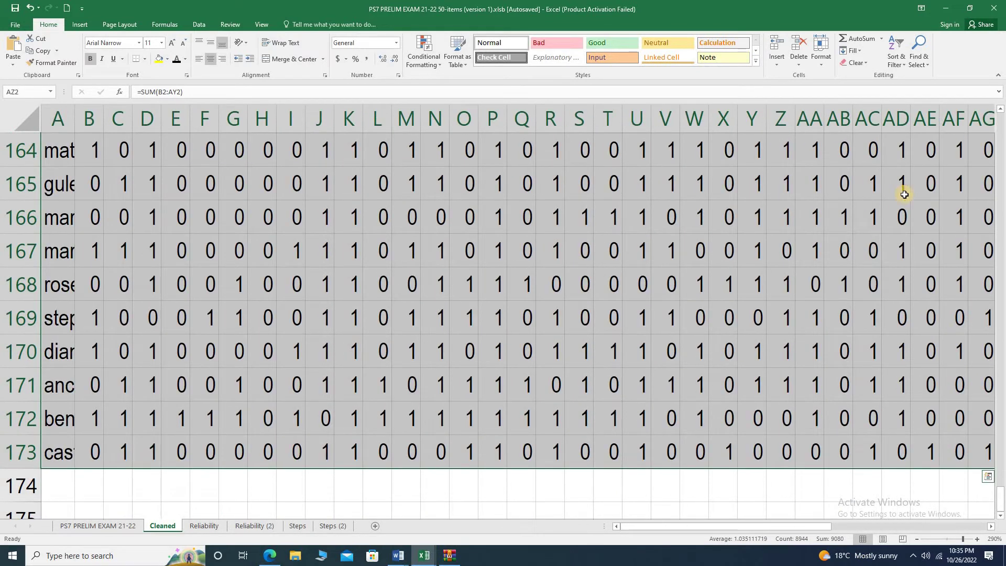
left_click(897, 65)
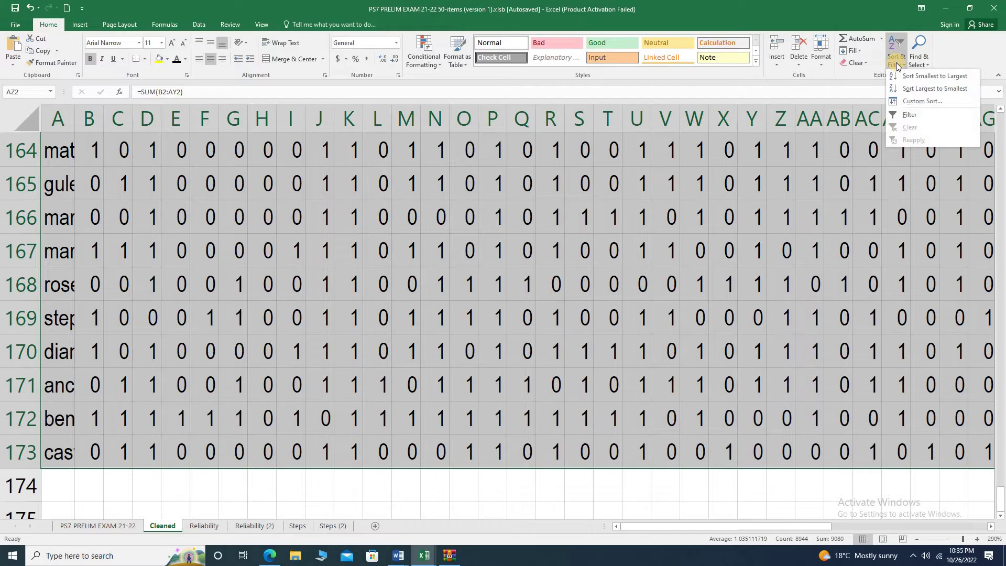
left_click(919, 88)
Check the order of the sorted totals from AZ2 to AZ173, and reread the second item analysis step on the Steps sheet.
left_click(554, 193)
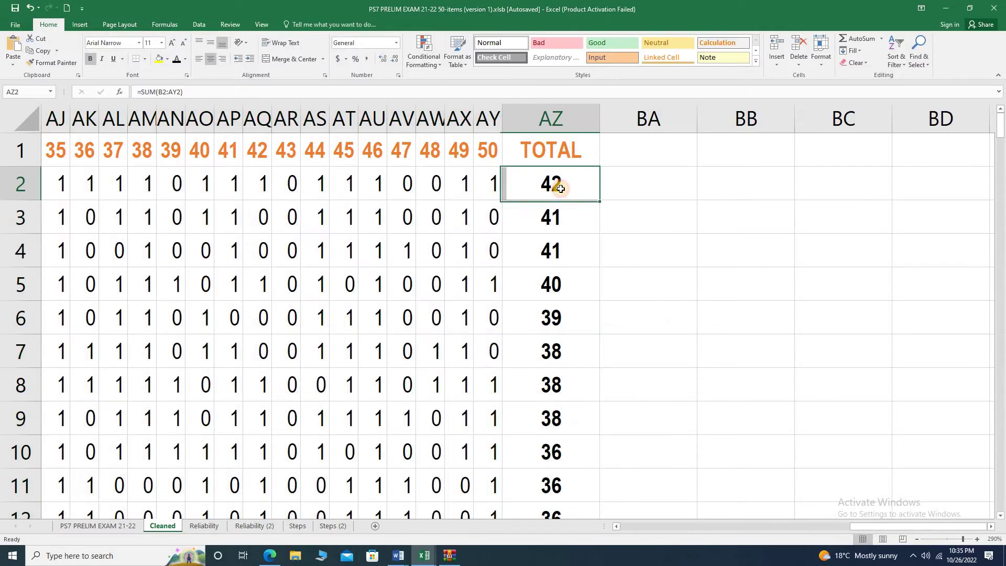
left_click_drag(1001, 128, 1001, 504)
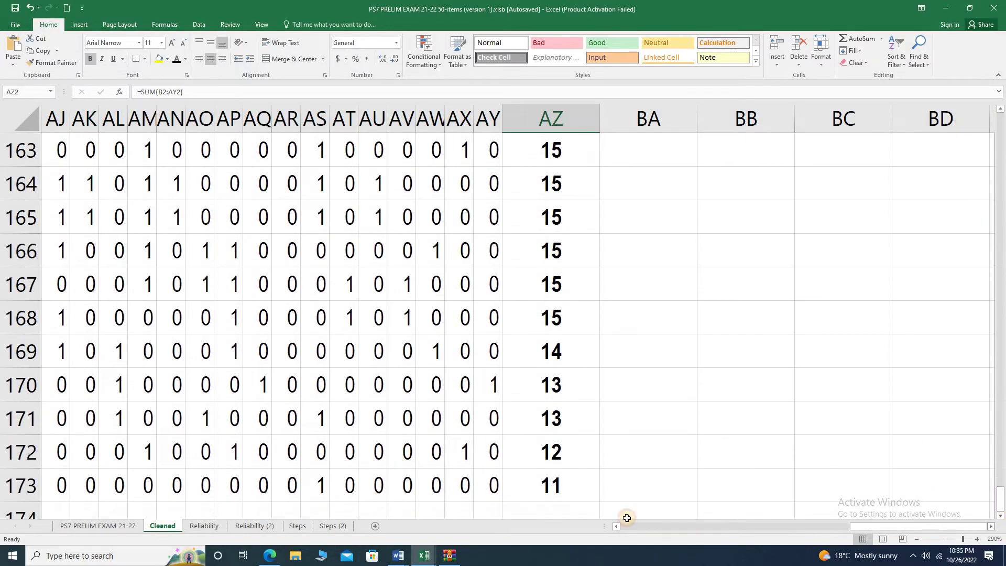
left_click(553, 483)
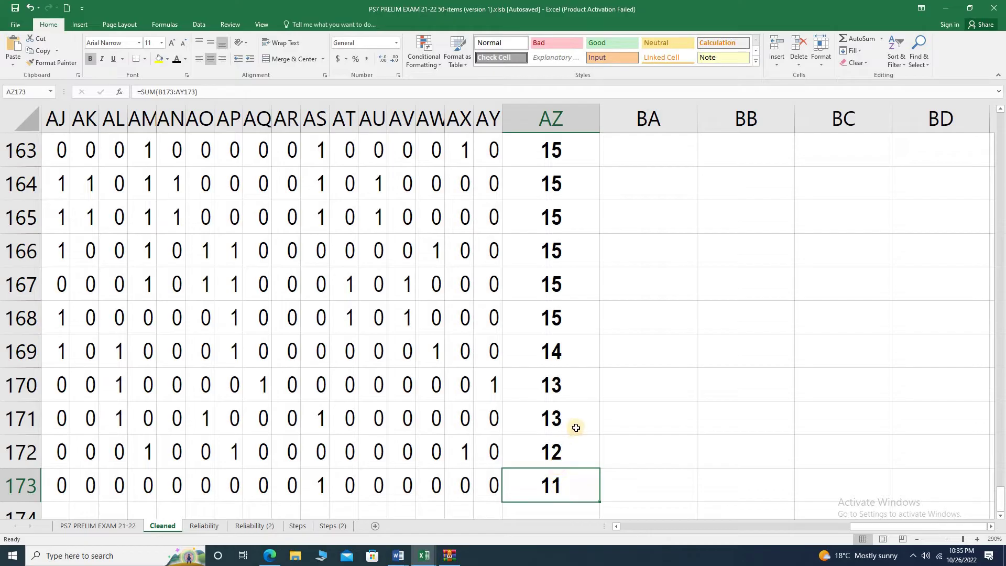
left_click(297, 526)
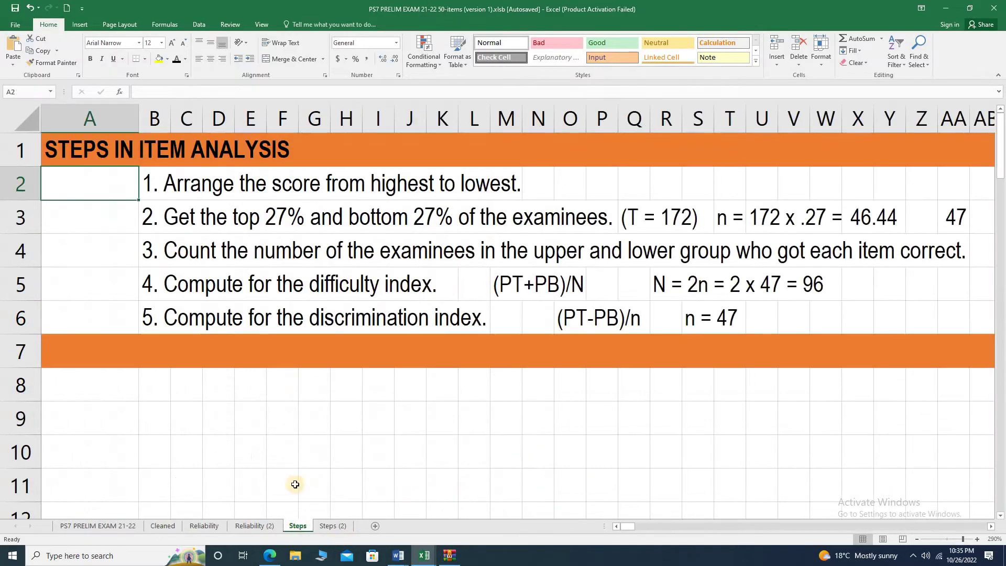
left_click(91, 216)
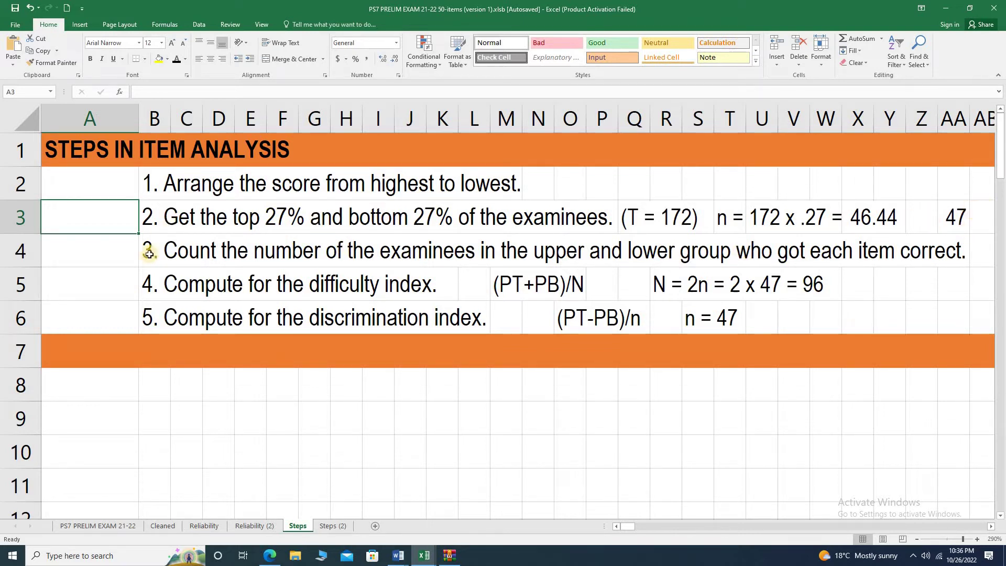
Copy the whole sorted score table A1:AZ173 from the Cleaned sheet.
left_click(163, 526)
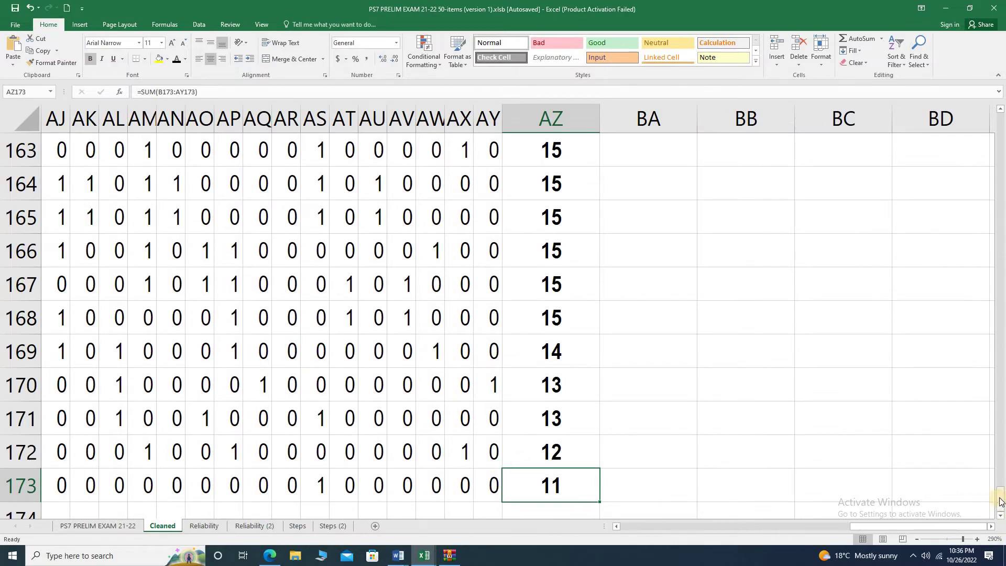
left_click_drag(1001, 502, 998, 118)
left_click(381, 148)
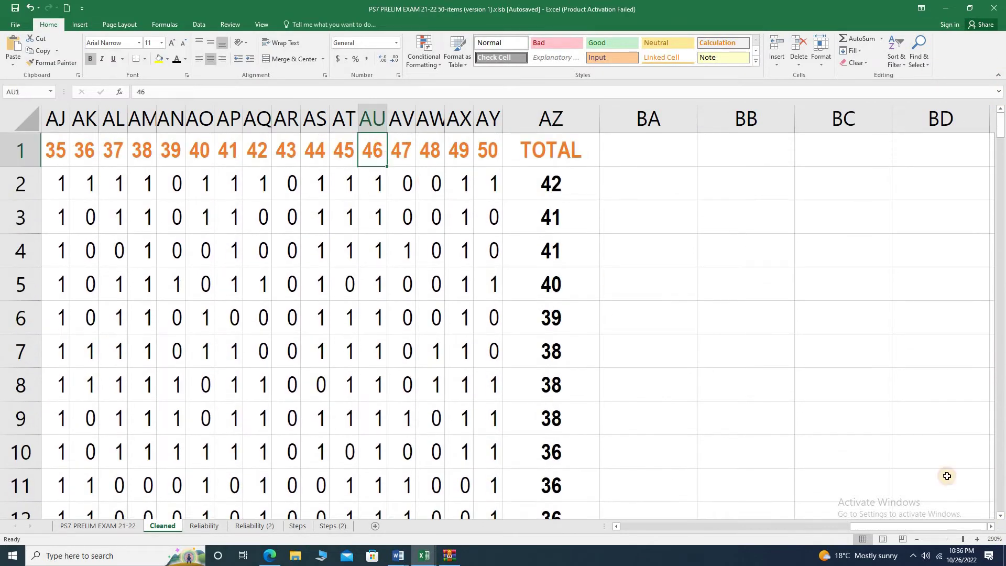
left_click(714, 527)
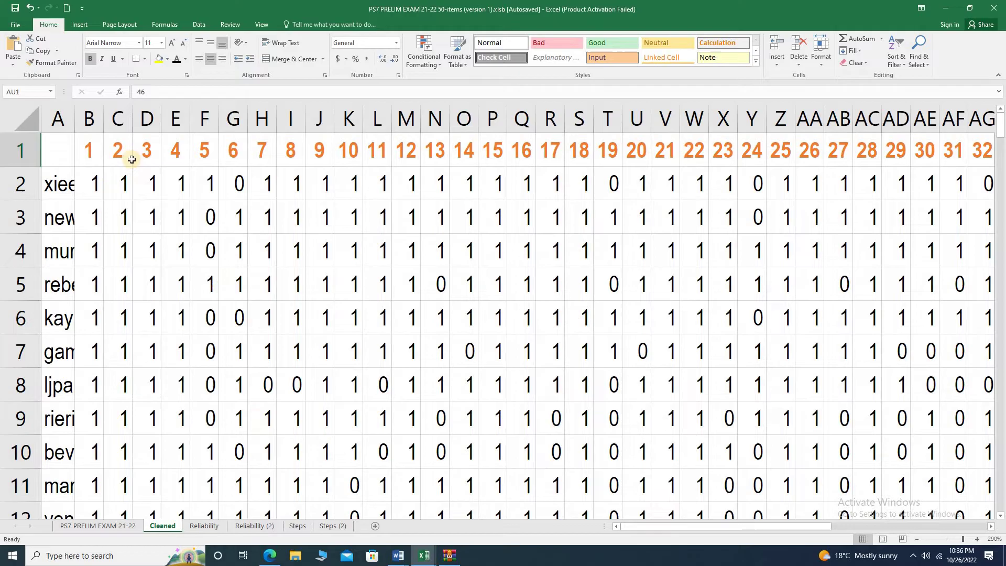
left_click(19, 148)
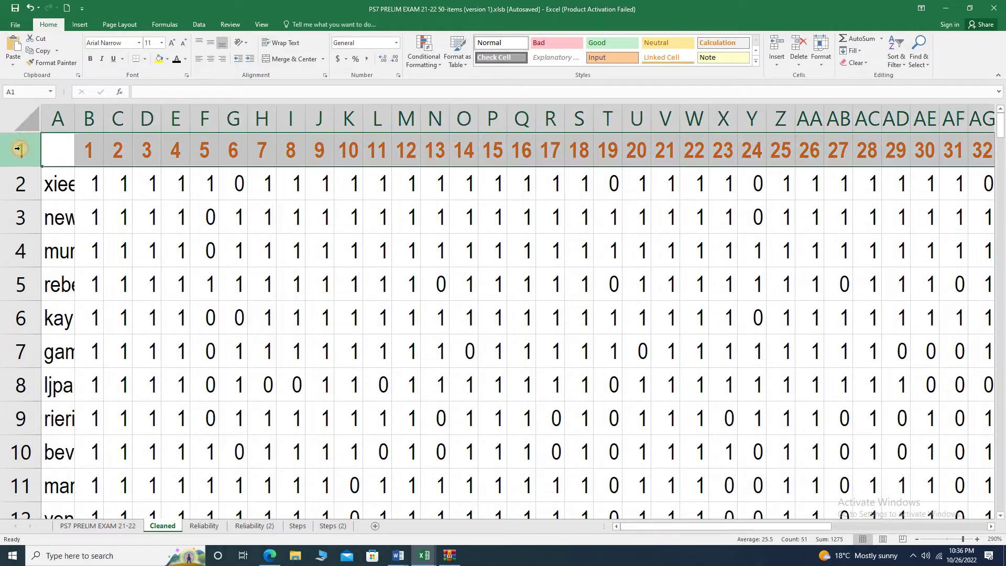
left_click(61, 114)
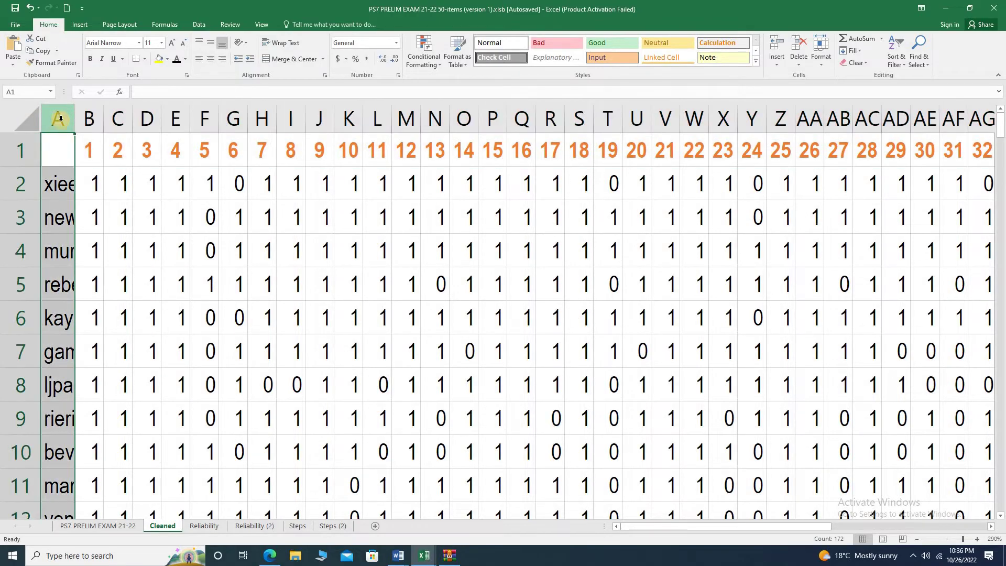
left_click_drag(57, 149, 862, 429)
key("ctrl+c")
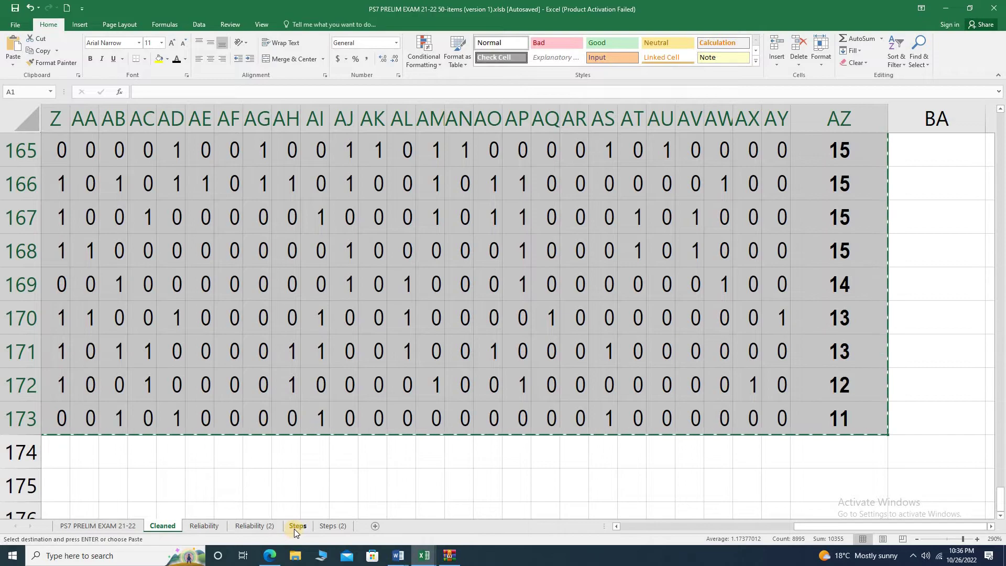
Paste the copied score table transposed onto the Steps sheet, starting at cell A8.
left_click(297, 526)
left_click(75, 386)
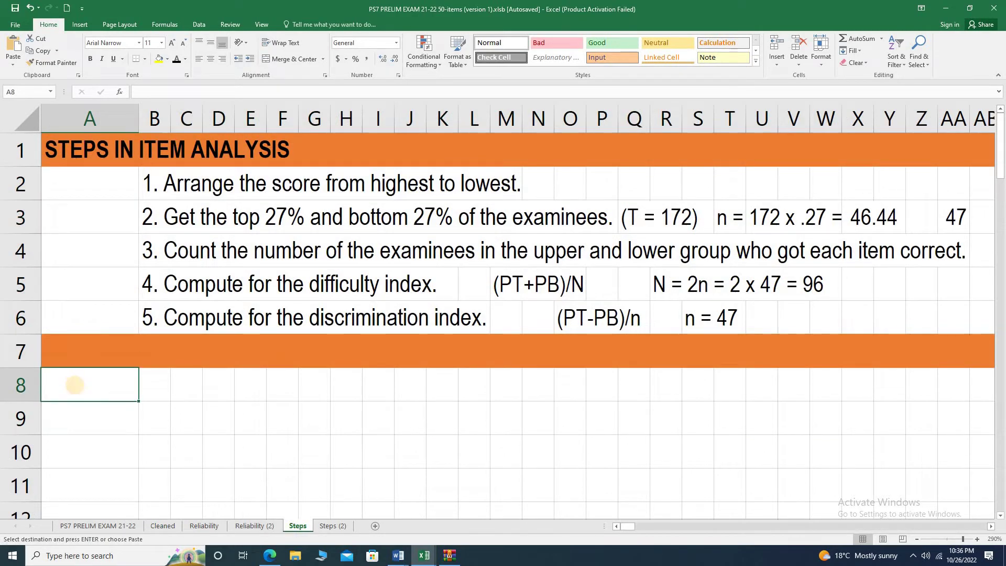
right_click(75, 387)
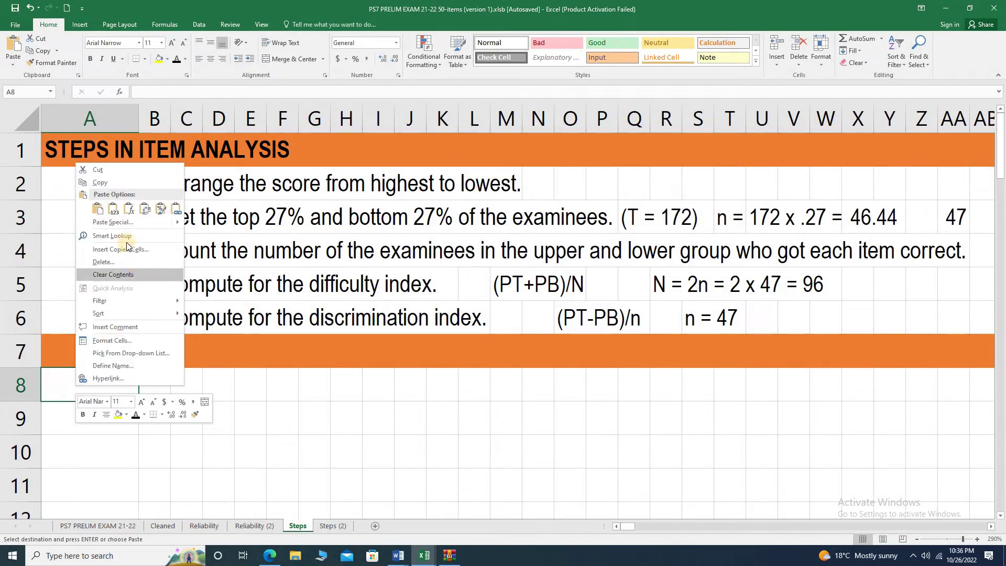
mouse_move(124, 227)
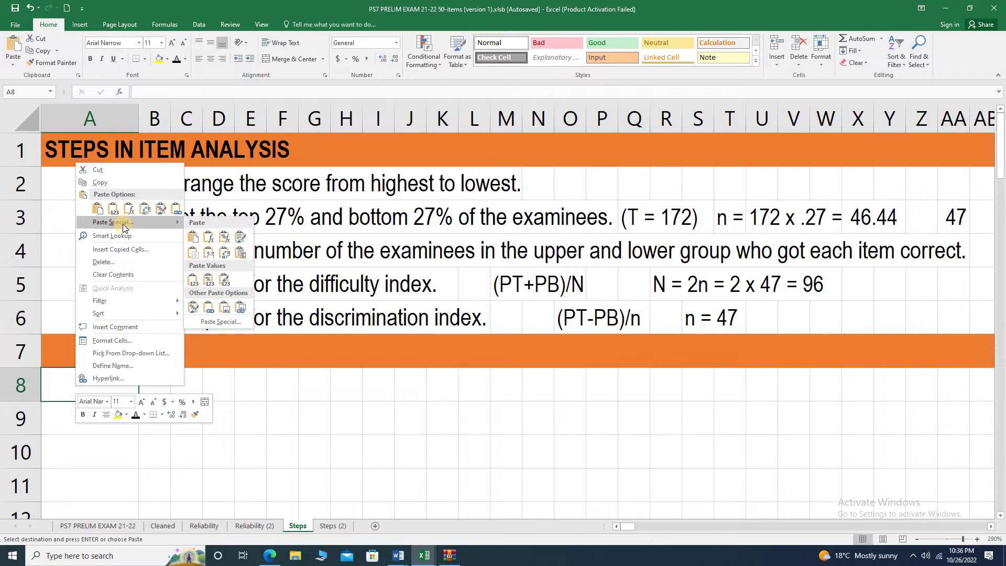
left_click(226, 257)
Examine the transposed table's item numbers in column A, examinees in row 8 and totals in row 59.
left_click(97, 420)
scroll(103, 397, "down", 1)
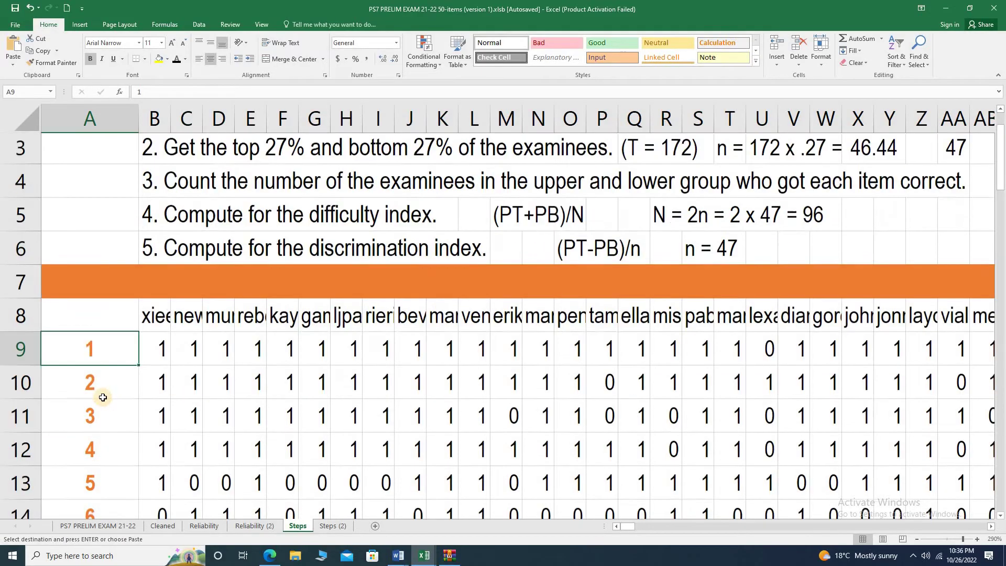
scroll(103, 397, "down", 1)
left_click(89, 118)
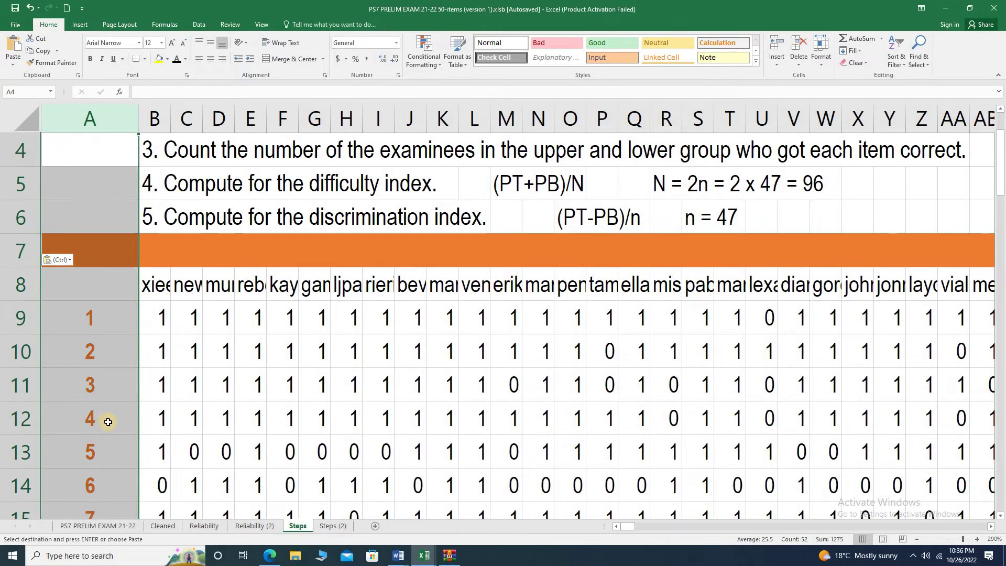
scroll(108, 422, "down", 2)
scroll(108, 422, "up", 2)
left_click(15, 285)
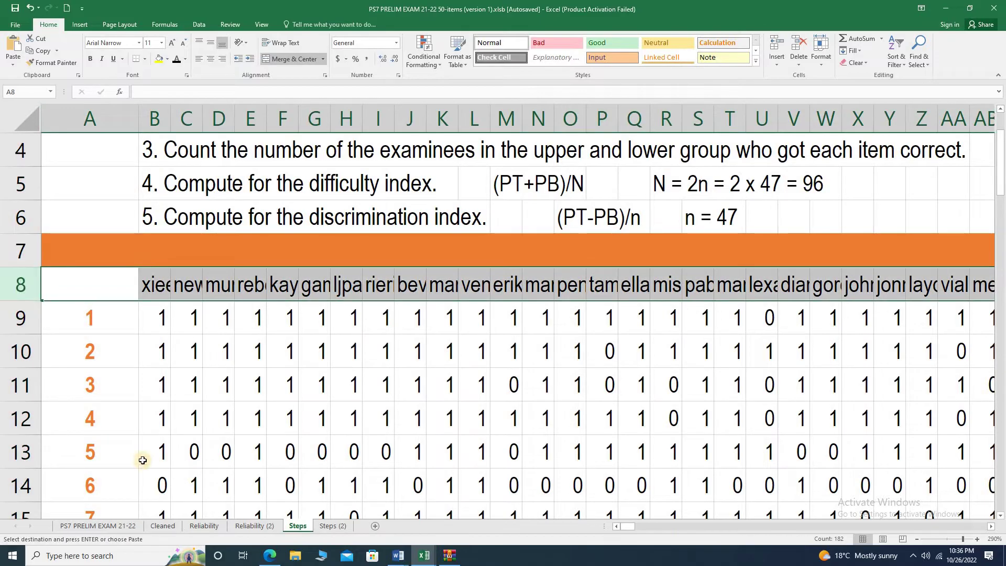
scroll(112, 458, "down", 12)
scroll(100, 461, "down", 5)
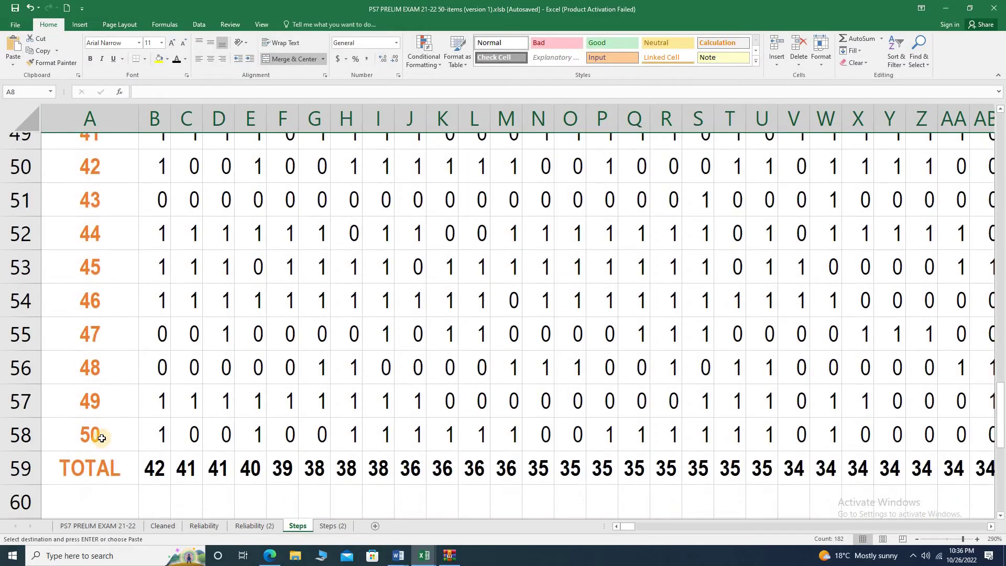
left_click(18, 287)
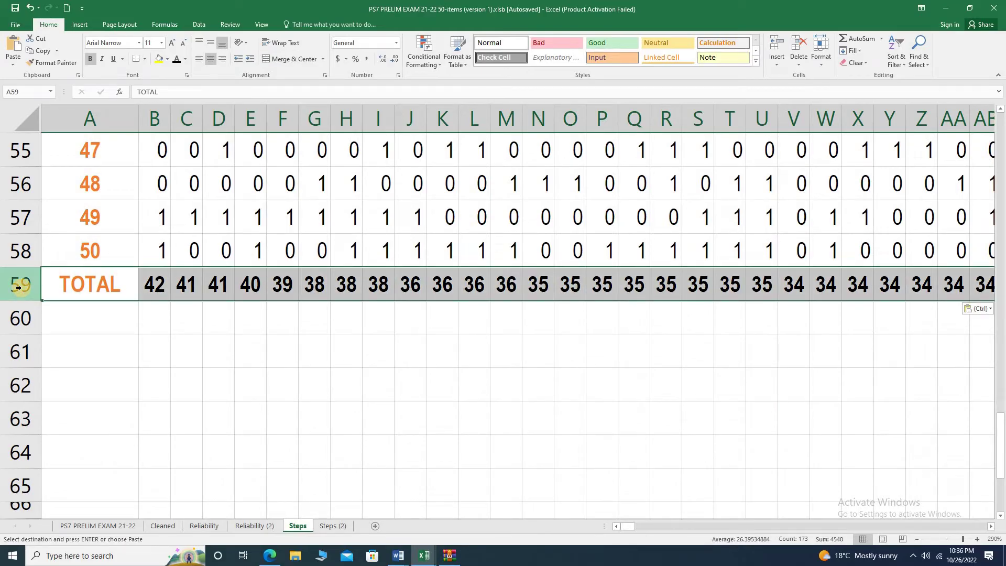
left_click(150, 293)
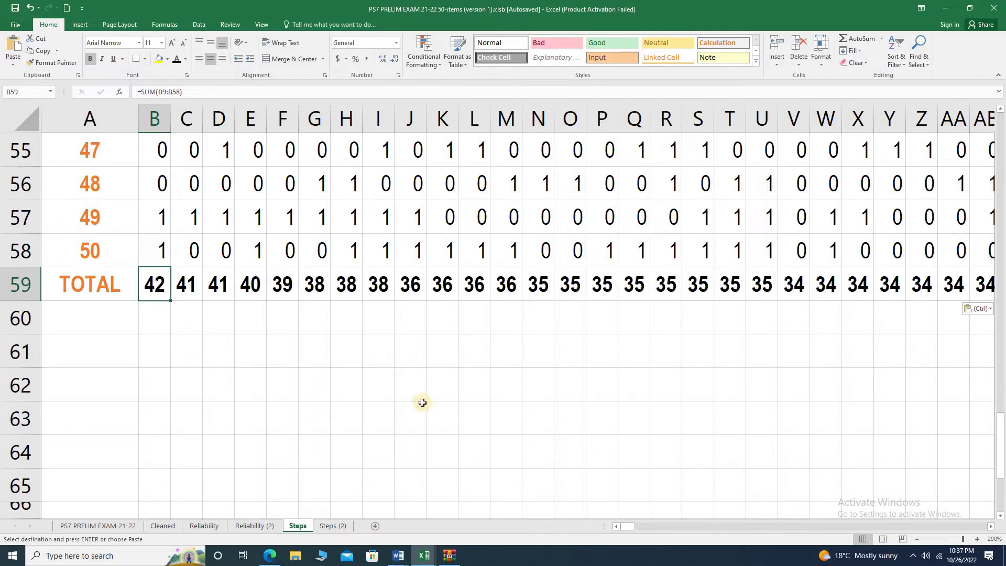
scroll(307, 387, "up", 9)
scroll(308, 387, "up", 9)
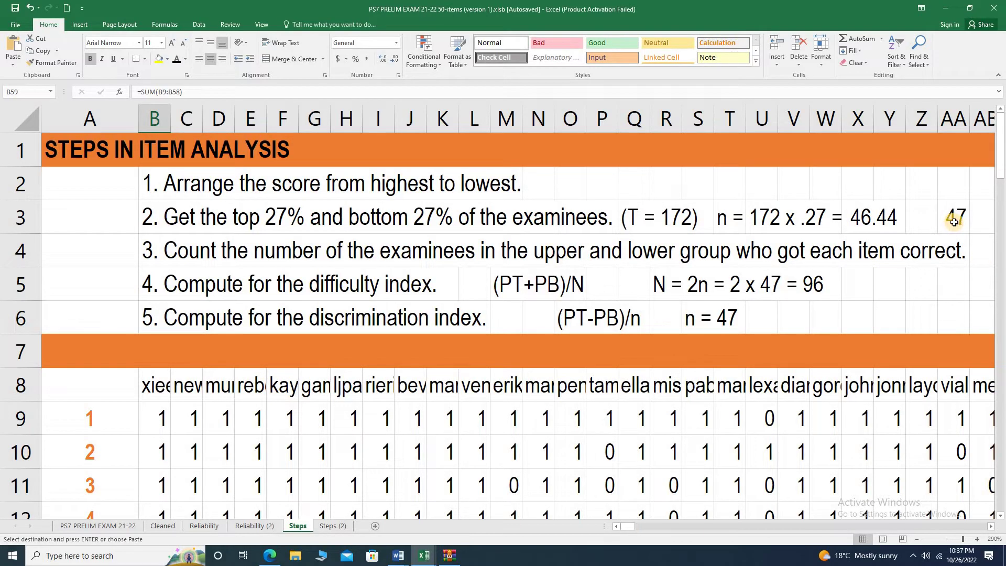
Enter 1 and 2 in B7 and C7 and fill the series across row 7 to 47 in AV7.
left_click(154, 351)
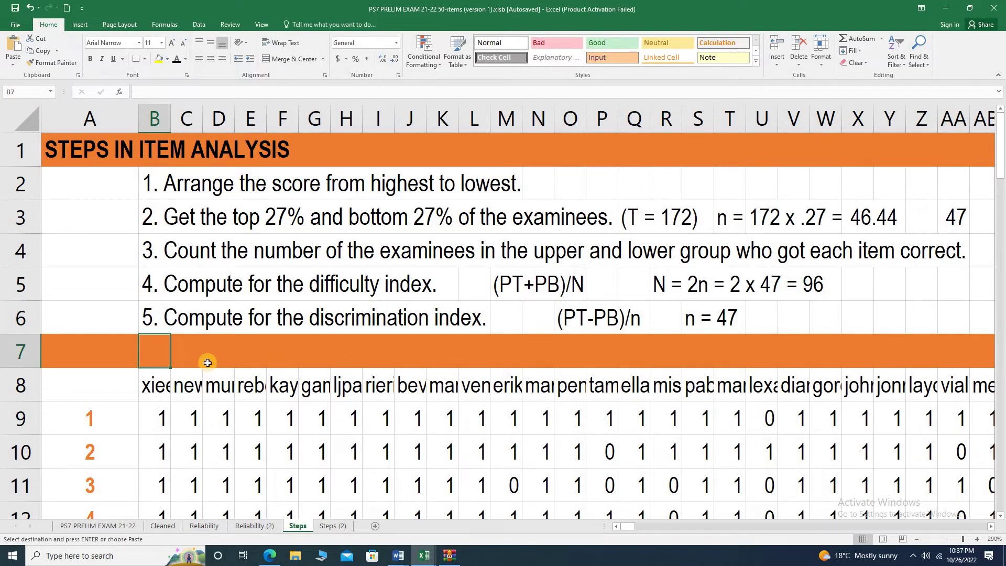
type("1")
key("Tab")
type("2")
key("shift+Tab")
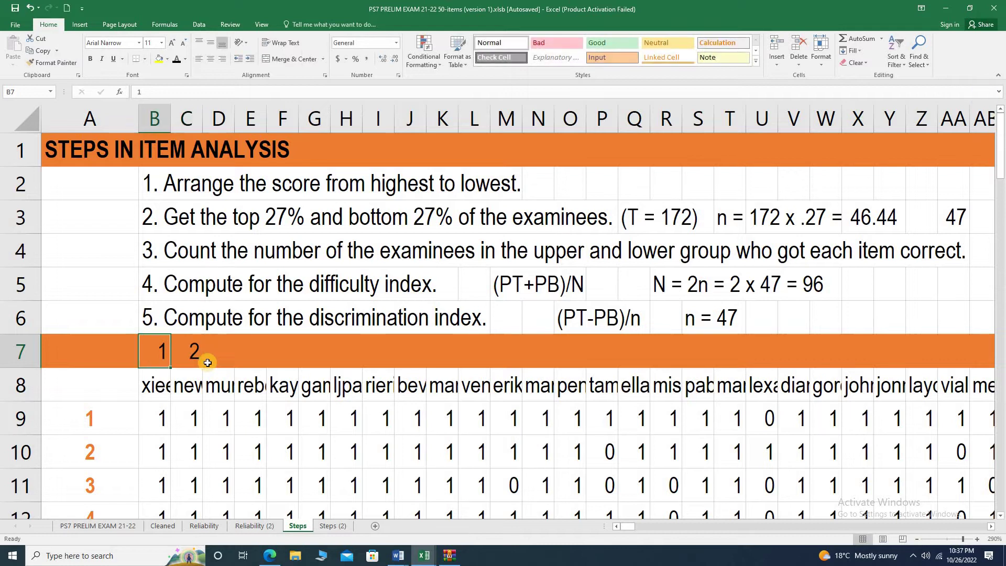
left_click_drag(157, 352, 993, 357)
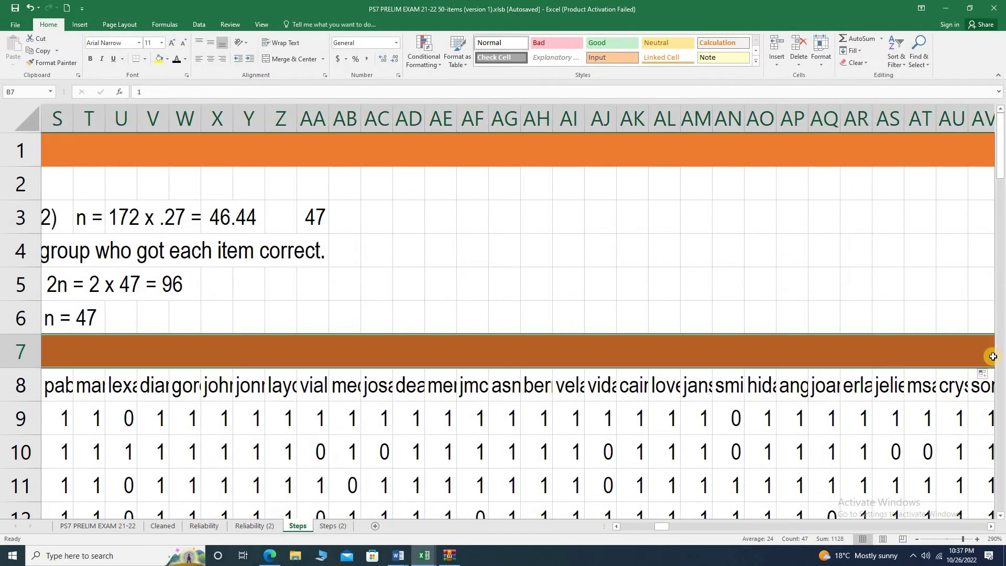
Enter 1 in FQ7 and 2 in FP7 and fill the series backward across row 7 to 47 in DW7.
left_click(993, 526)
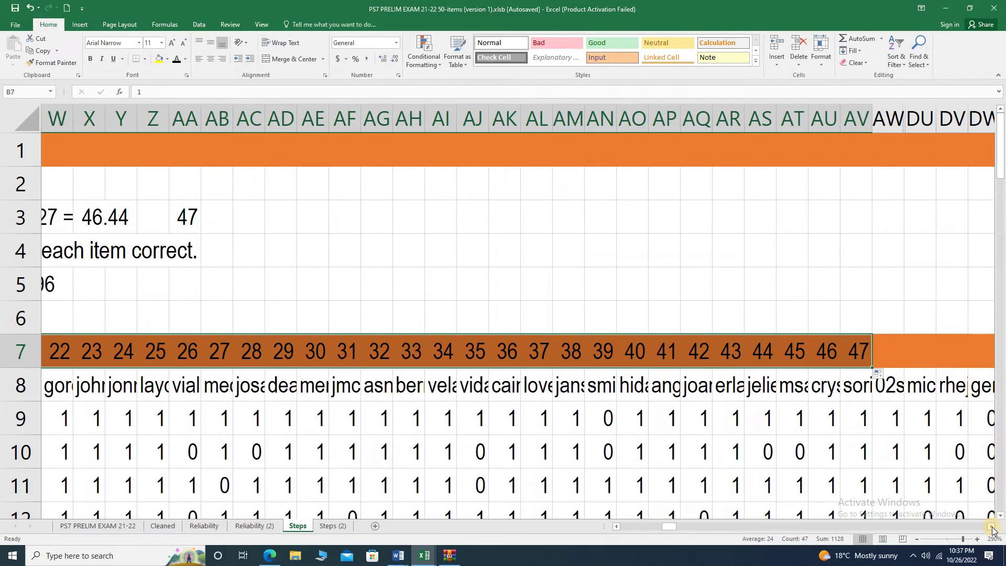
left_click(993, 527)
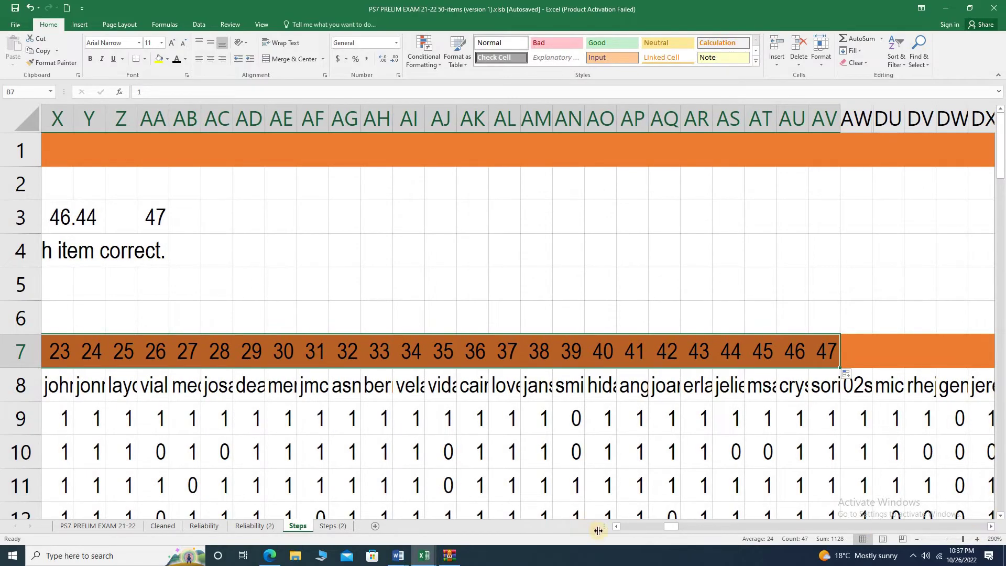
left_click_drag(669, 528, 925, 526)
left_click(508, 361)
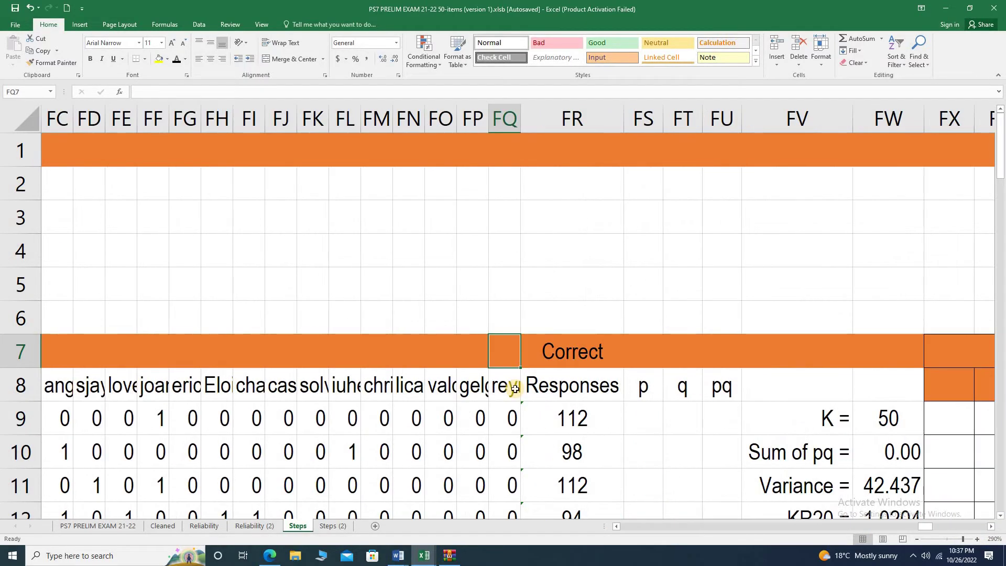
type("1")
left_click(479, 364)
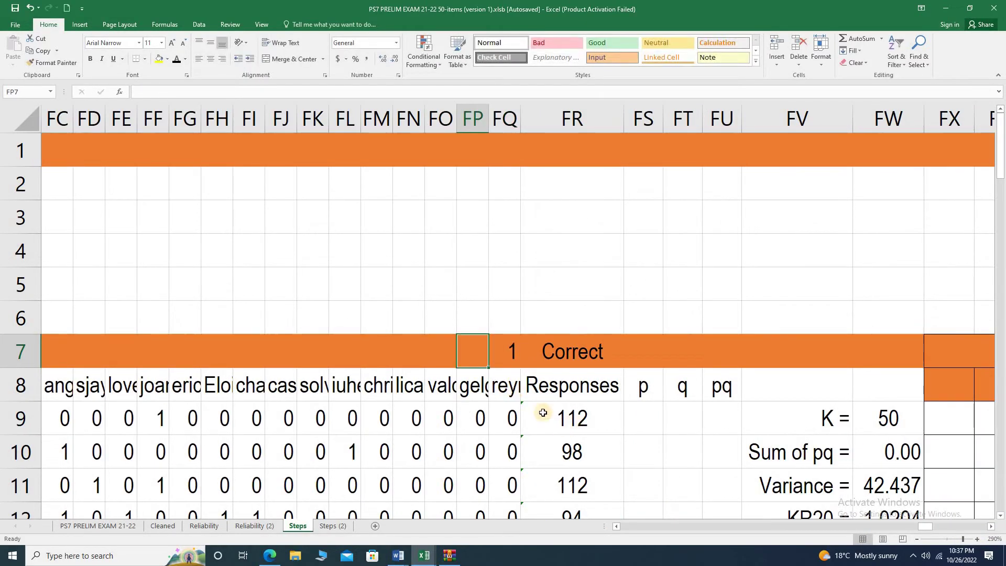
type("2")
left_click(450, 356)
left_click(503, 355)
left_click(474, 356, "shift")
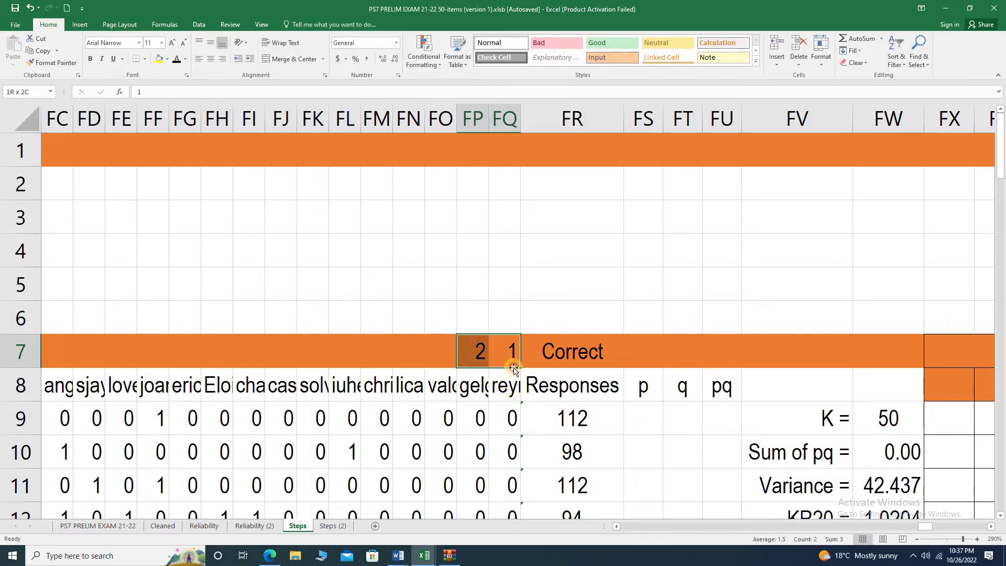
left_click_drag(521, 368, 142, 358)
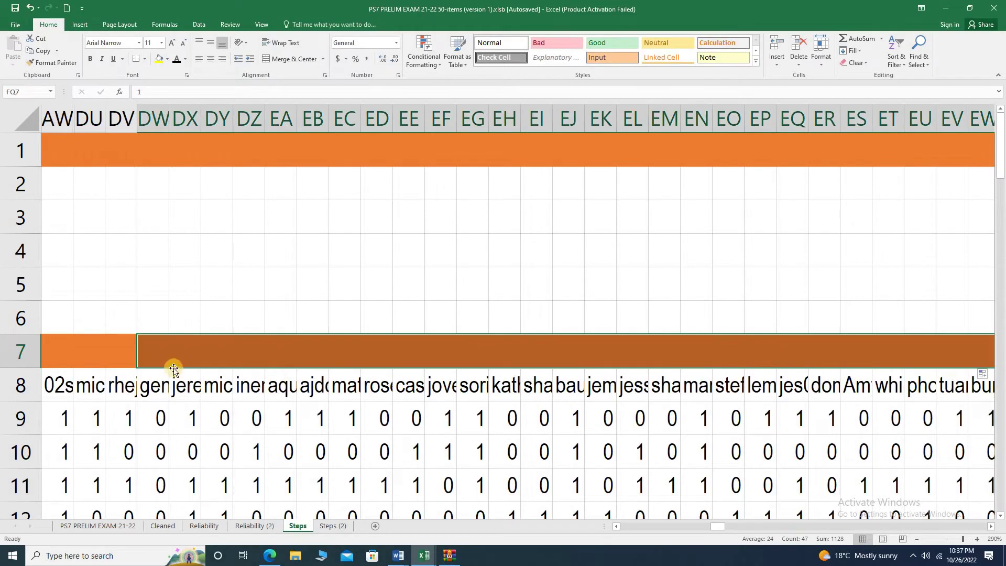
left_click(148, 353)
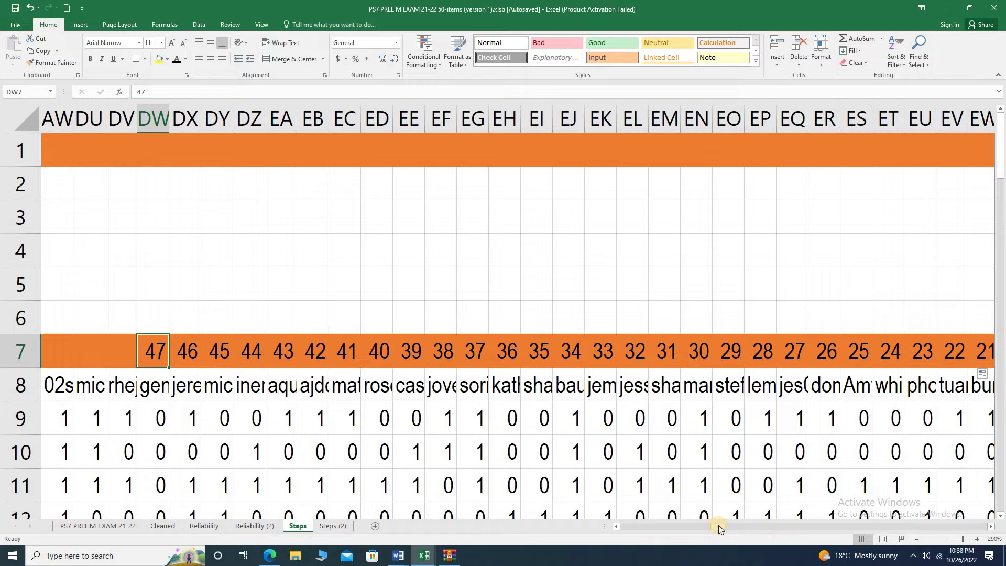
Compute p for the first item in FS9 with the formula =FR9/172.
left_click_drag(718, 525, 926, 525)
scroll(686, 385, "down", 1)
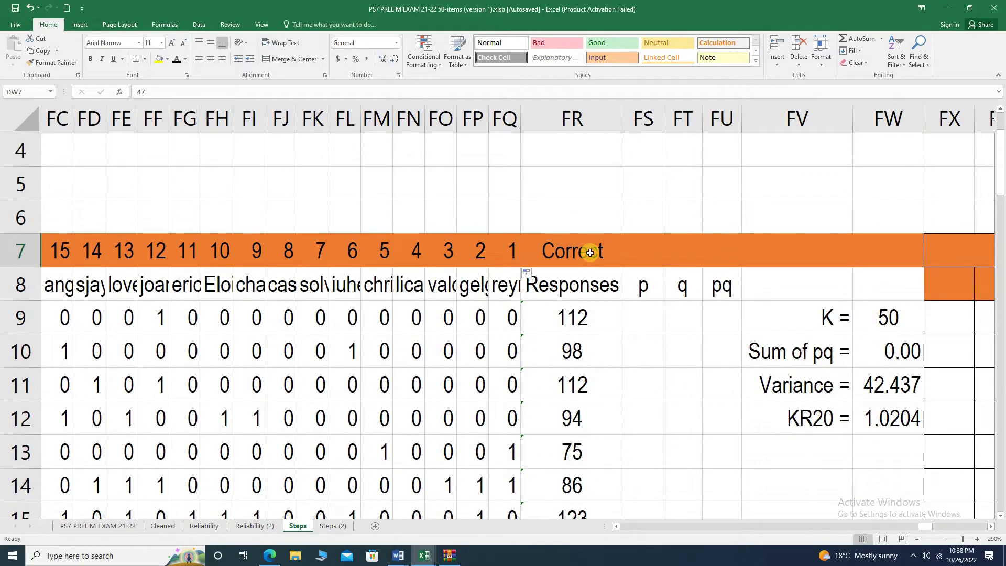
left_click(643, 320)
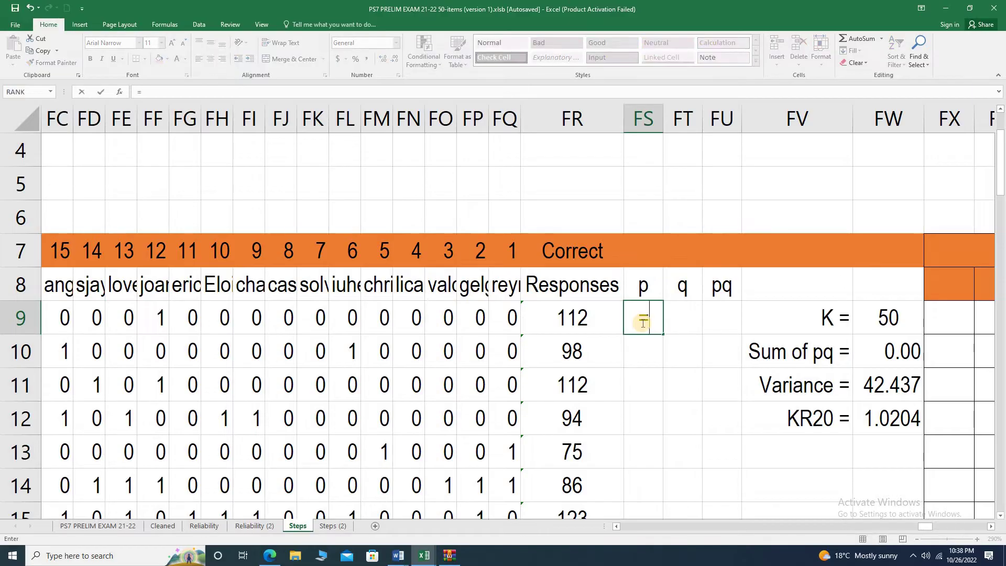
type("=")
left_click(594, 320)
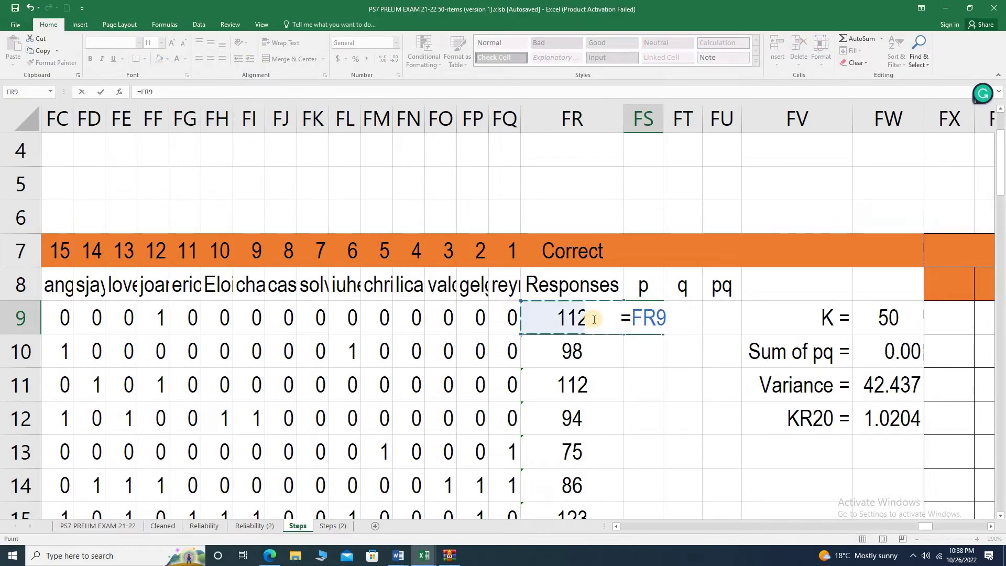
type("/172")
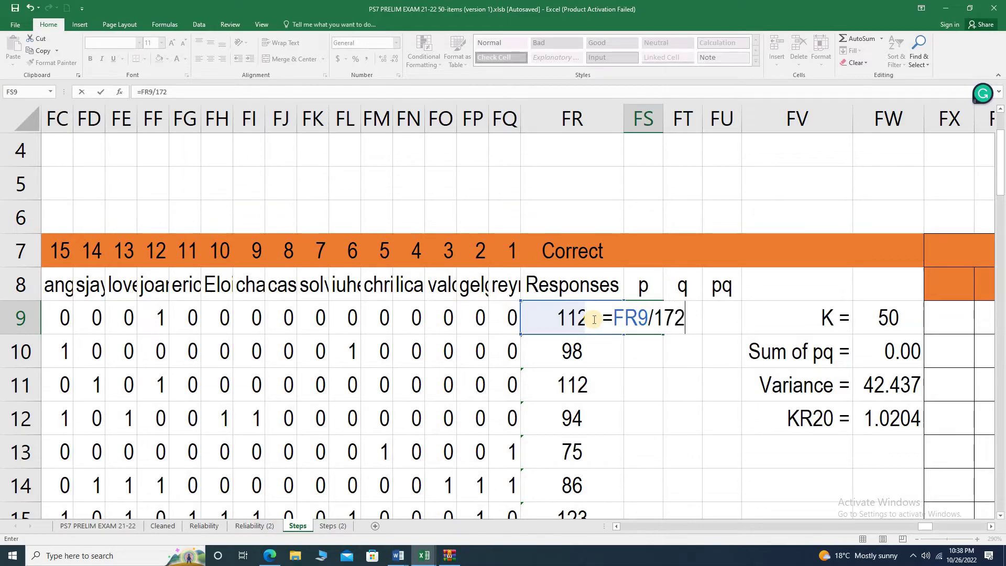
key("Tab")
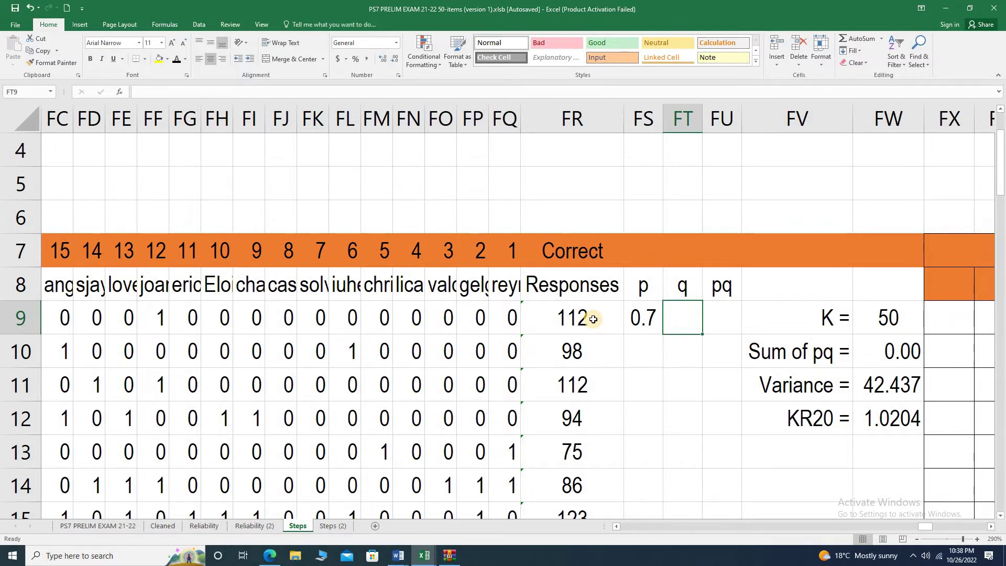
Compute q in FT9 as 1 minus FS9, and show the p and q values with two decimal places.
type("=1-")
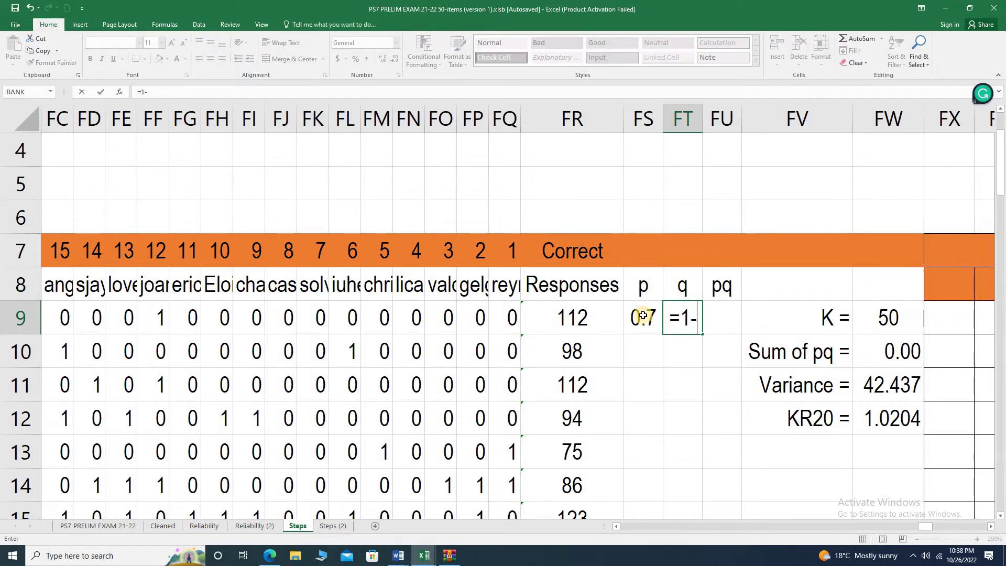
left_click(643, 315)
key("Return")
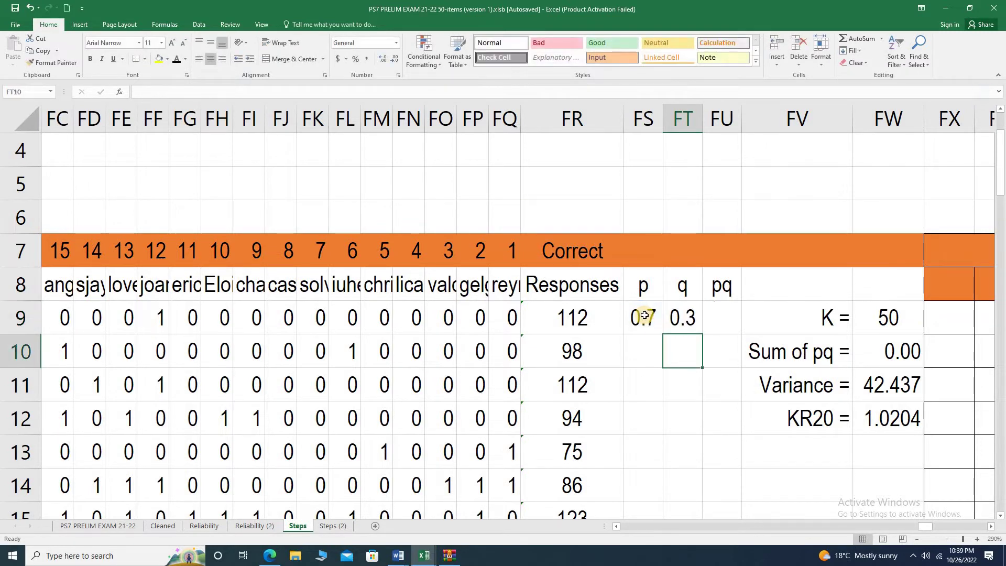
left_click_drag(645, 315, 682, 318)
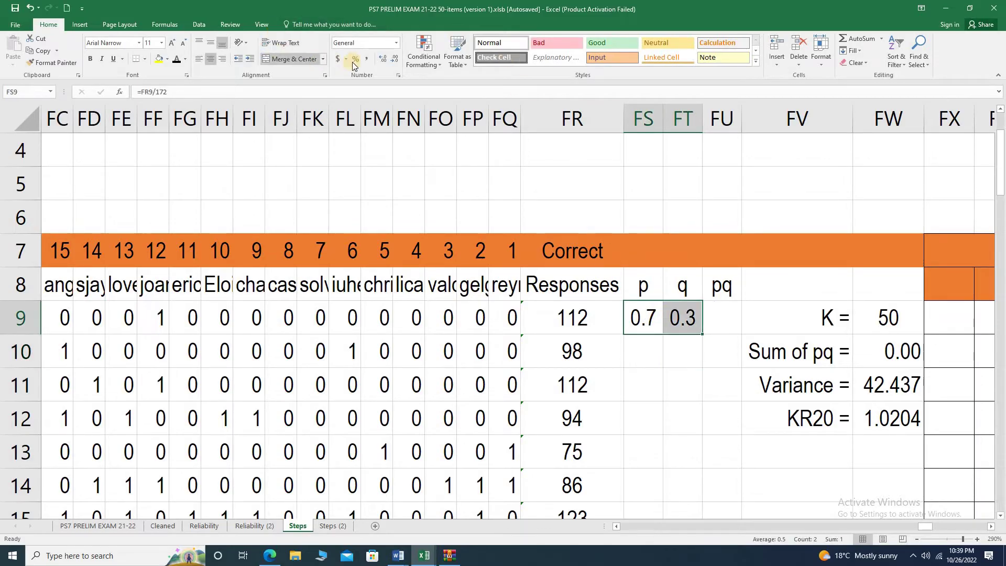
left_click(383, 59)
Compute pq in FU9 with =FS9*FT9 and show it with two decimal places.
left_click(739, 327)
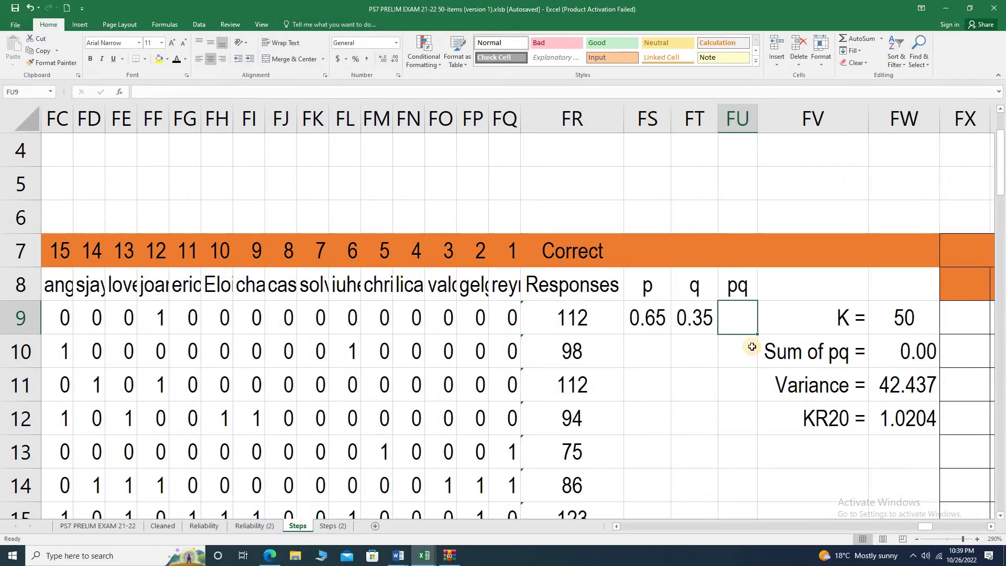
type("=")
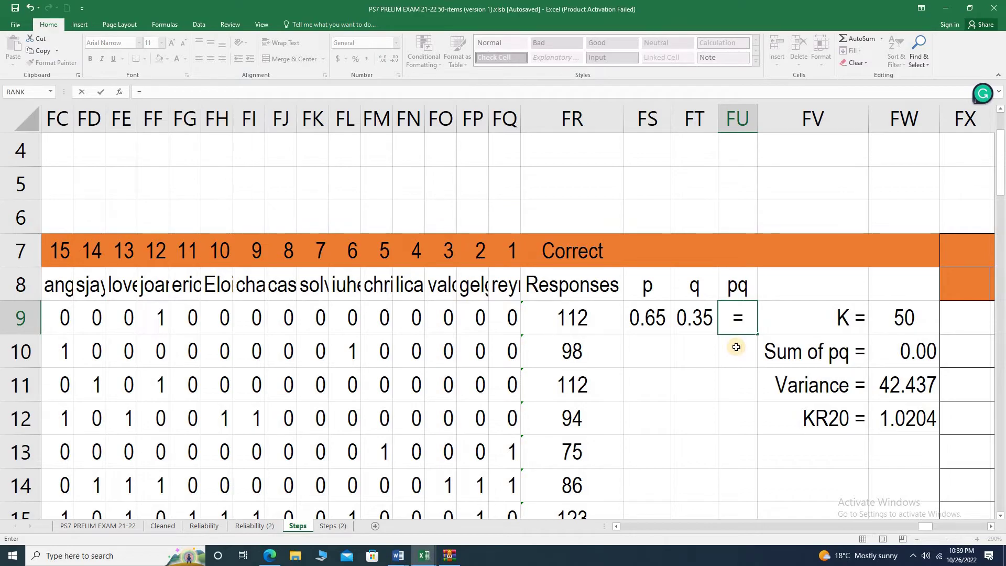
left_click(658, 316)
type("*")
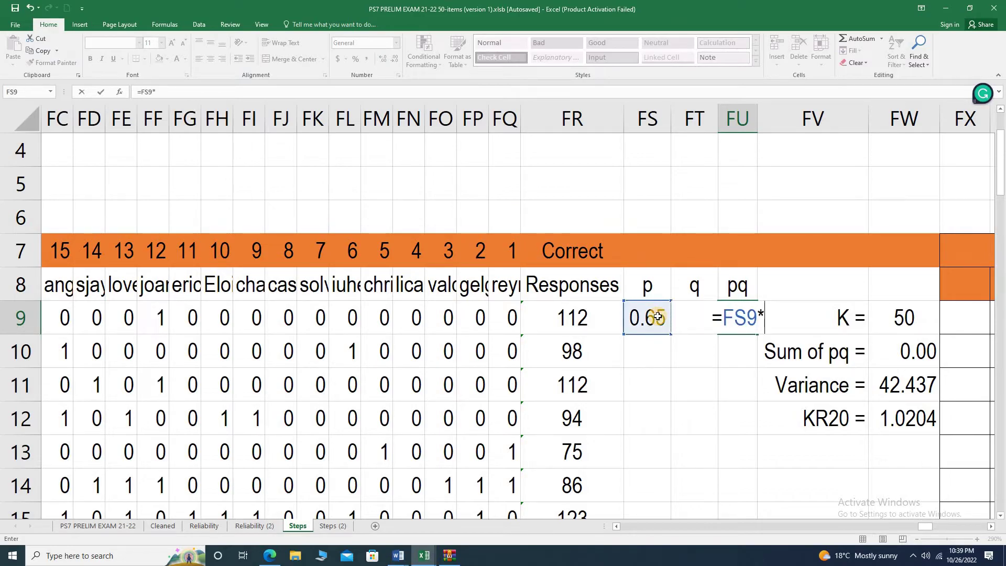
left_click(665, 310)
key("Right")
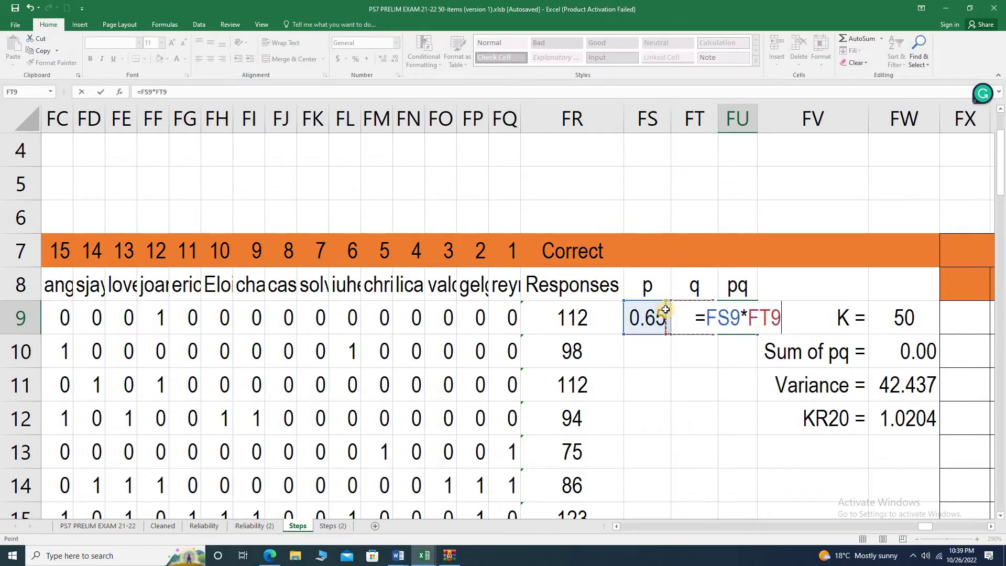
key("Return")
left_click(733, 313)
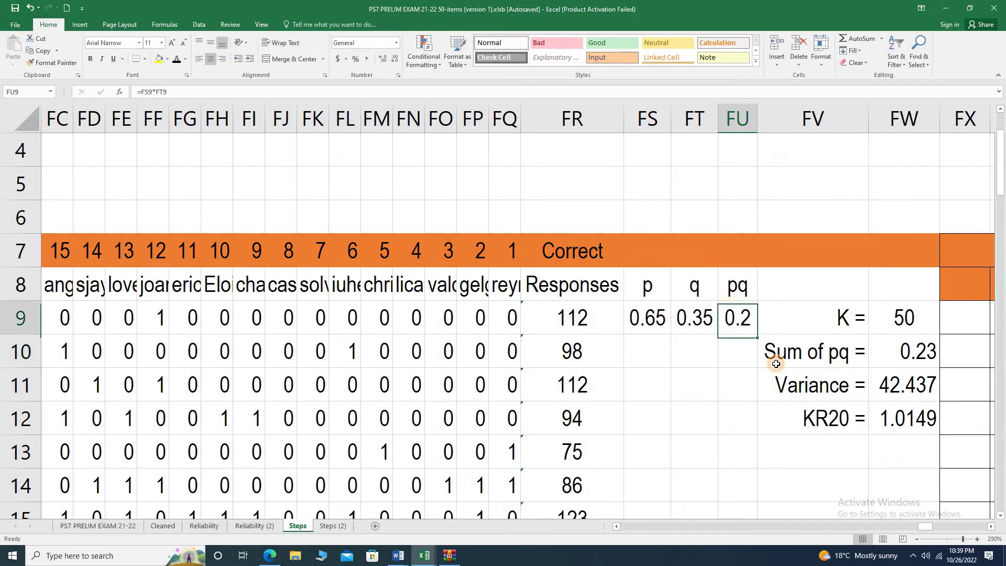
left_click(383, 59)
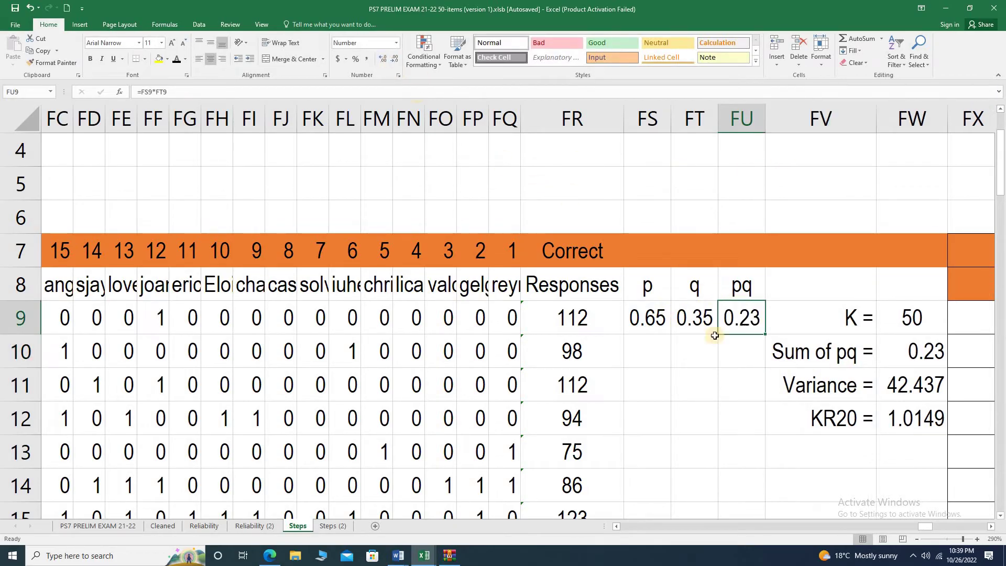
Fill the p, q and pq formulas from FS9:FU9 down through row 58, and inspect the KR20 formula in FW12.
left_click_drag(647, 317, 763, 294)
scroll(757, 345, "up", 11)
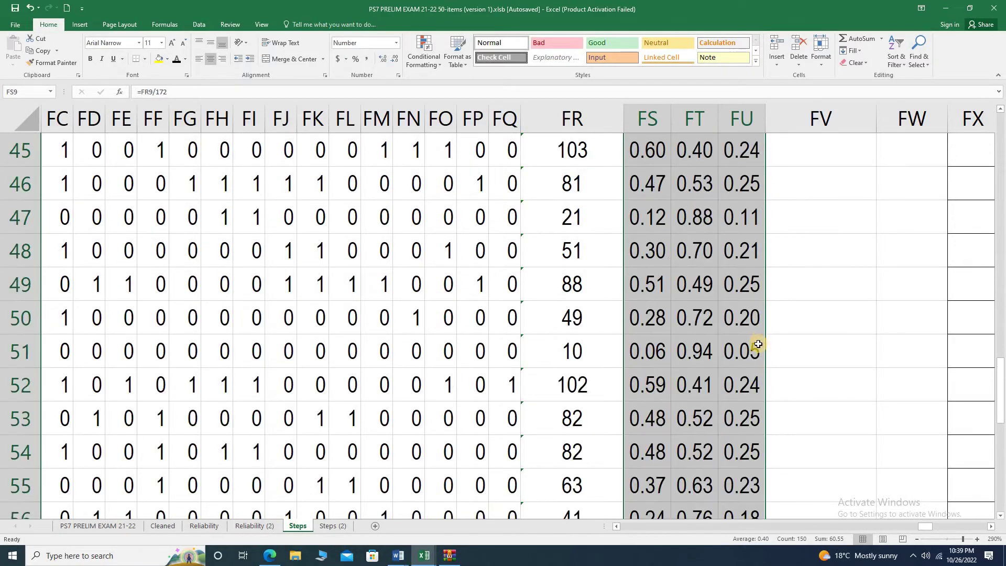
scroll(756, 346, "up", 7)
scroll(786, 383, "down", 2)
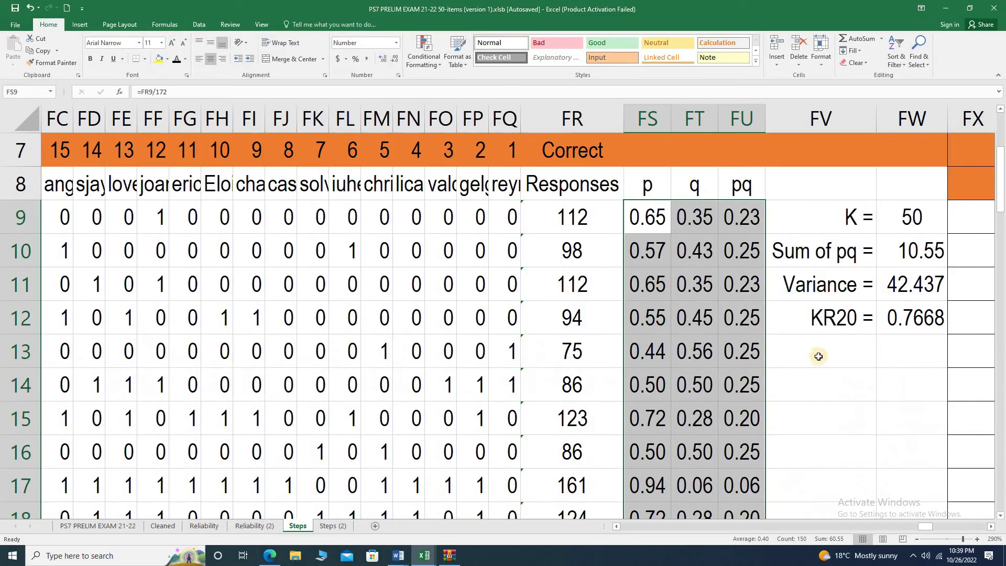
left_click(913, 311)
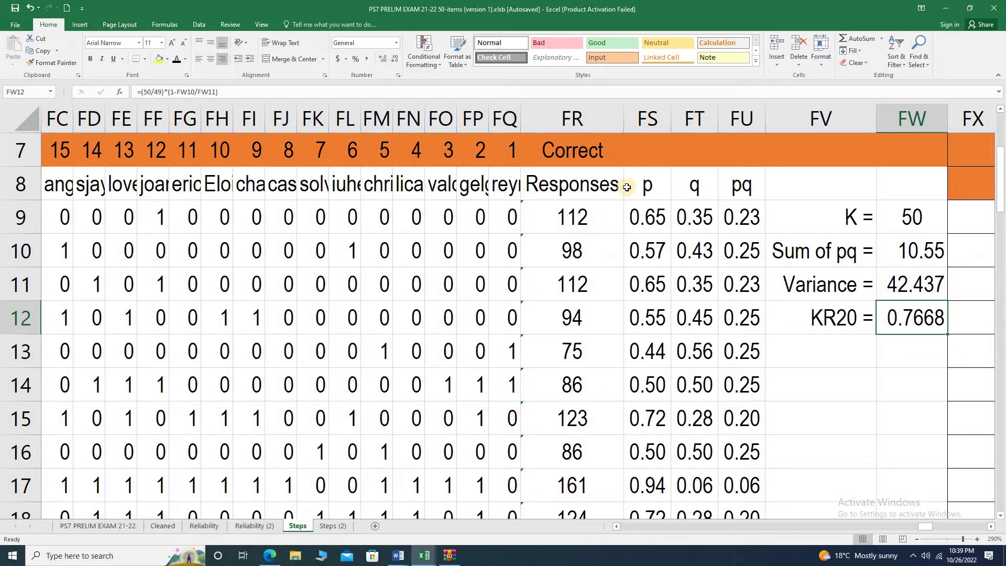
Hide columns FR through FW, which hold the correct responses, p, q, pq and KR20 calculations.
scroll(748, 348, "up", 2)
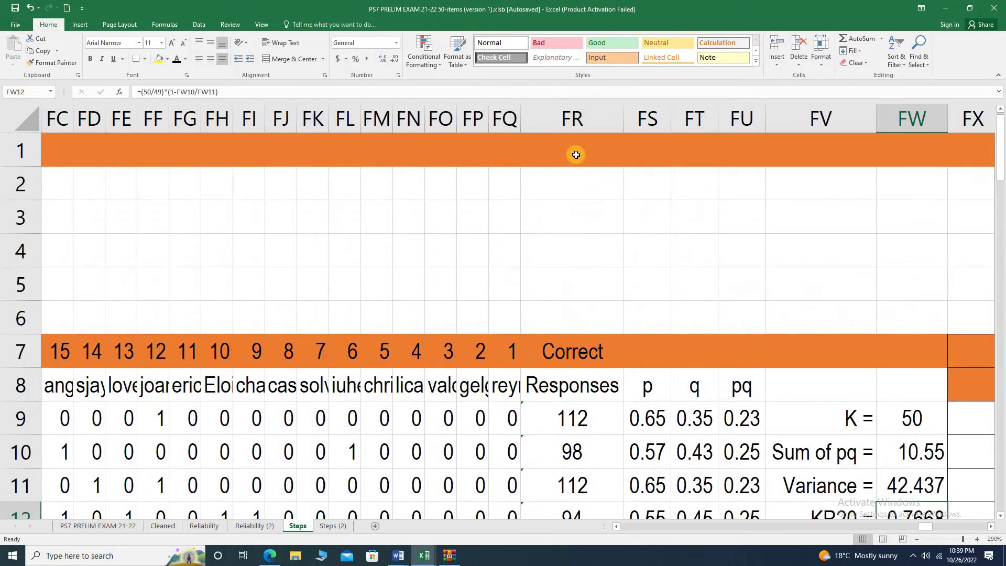
left_click_drag(575, 117, 904, 117)
right_click(904, 113)
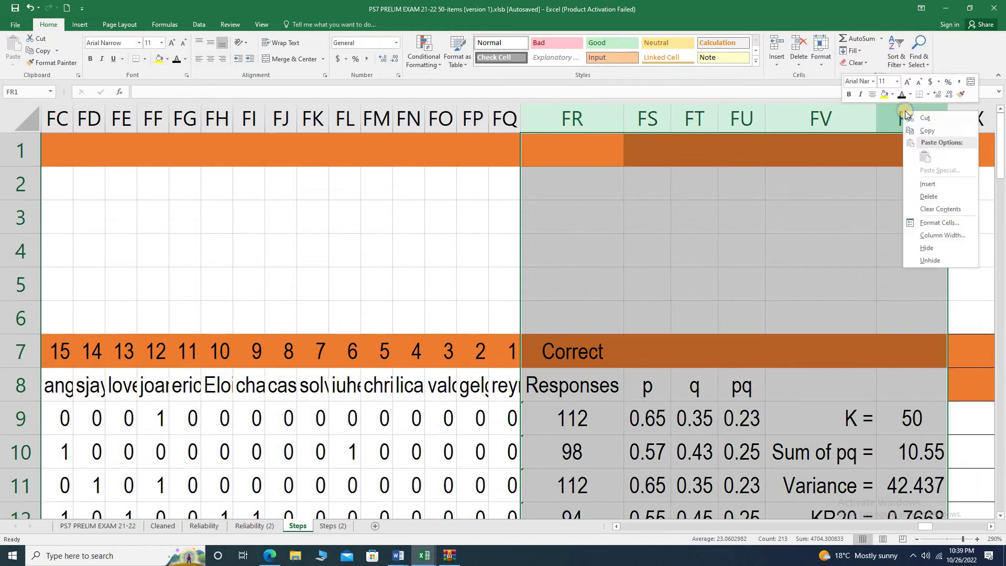
left_click(933, 248)
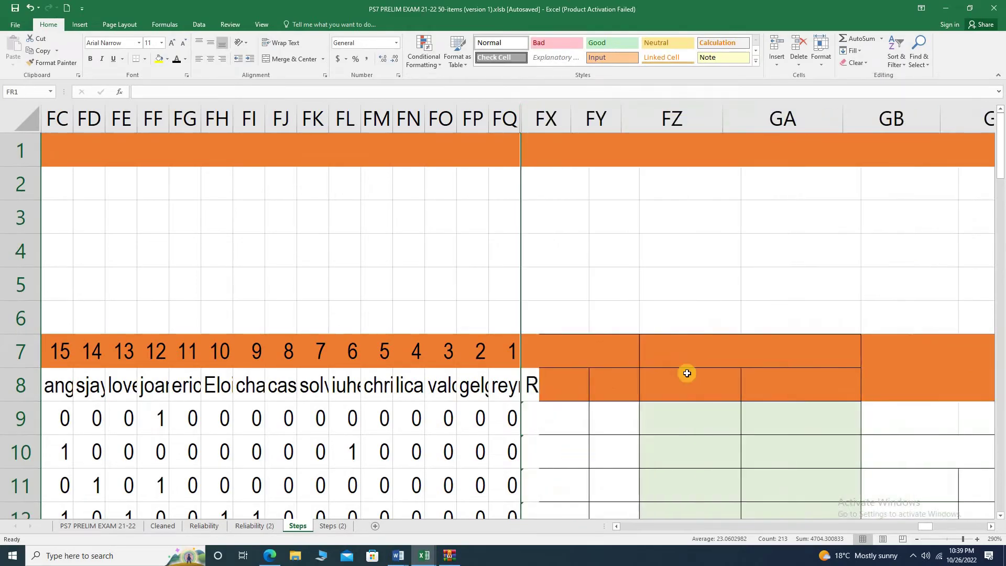
Change the font color of the GROUPS, PT and PB headings in FX7:FY8 to black.
left_click(565, 354)
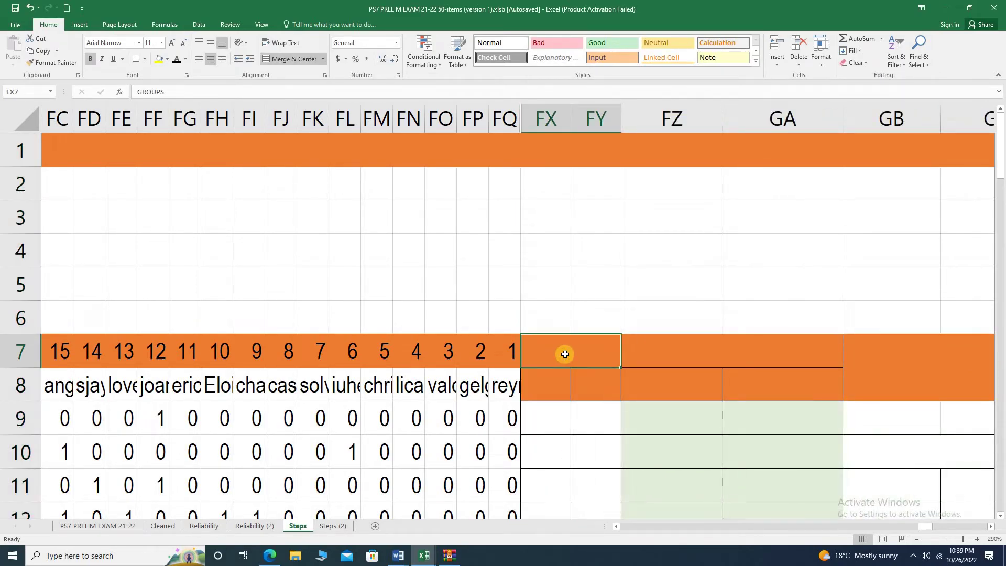
left_click_drag(560, 352, 569, 383)
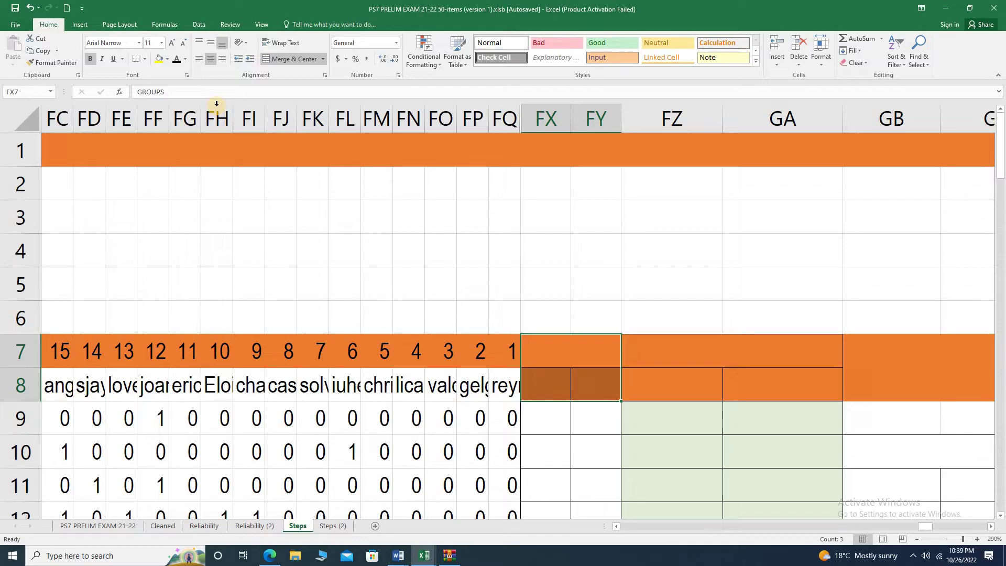
left_click(178, 61)
left_click(538, 389)
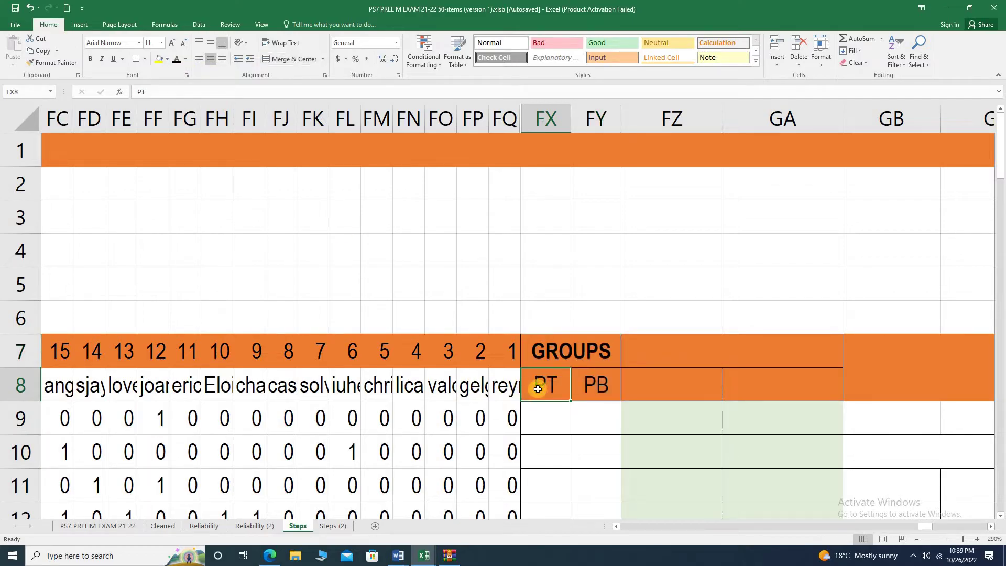
Count the top group's correct answers for item 1 in FX9 with =SUM(B9:AV9).
left_click(545, 419)
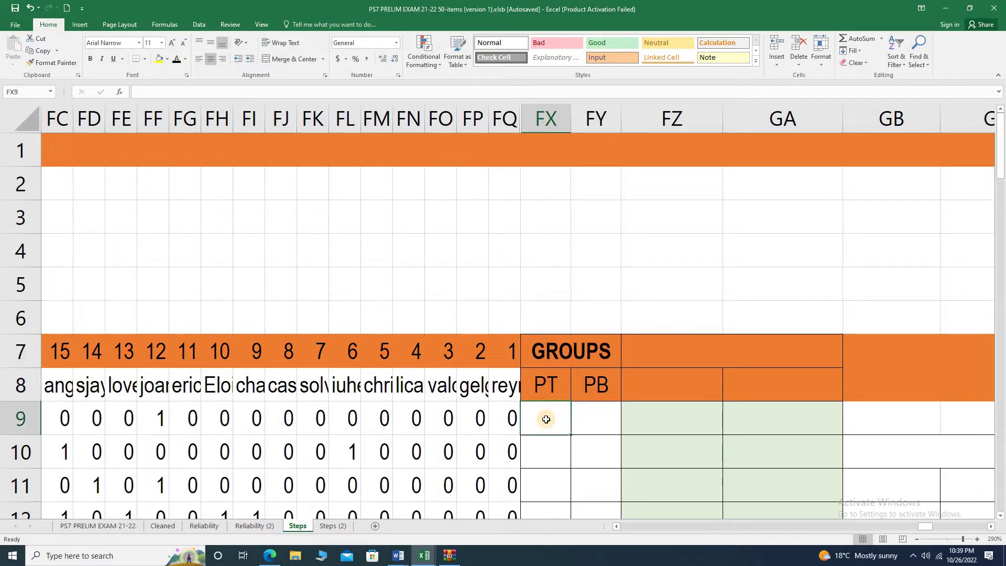
left_click(588, 421)
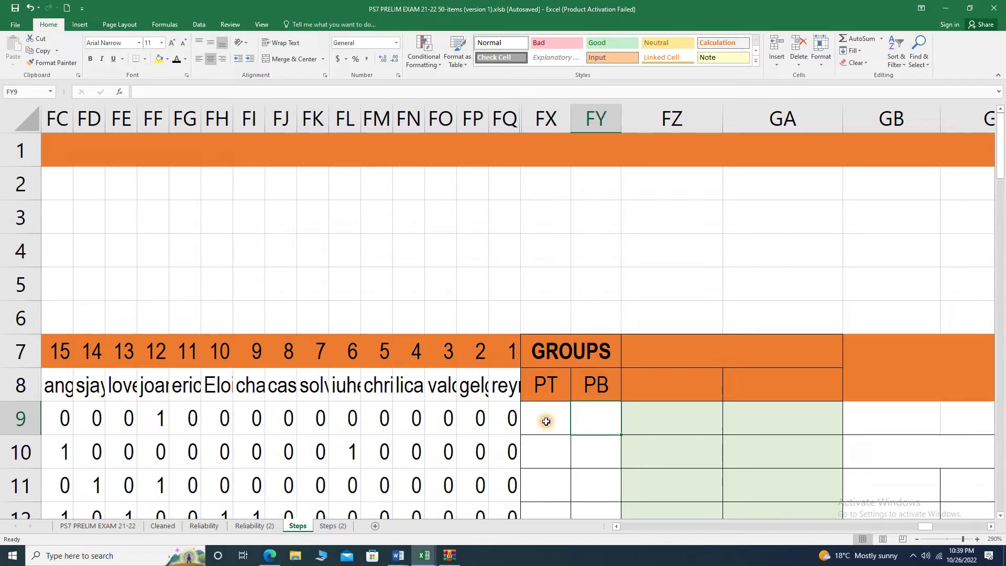
left_click(546, 422)
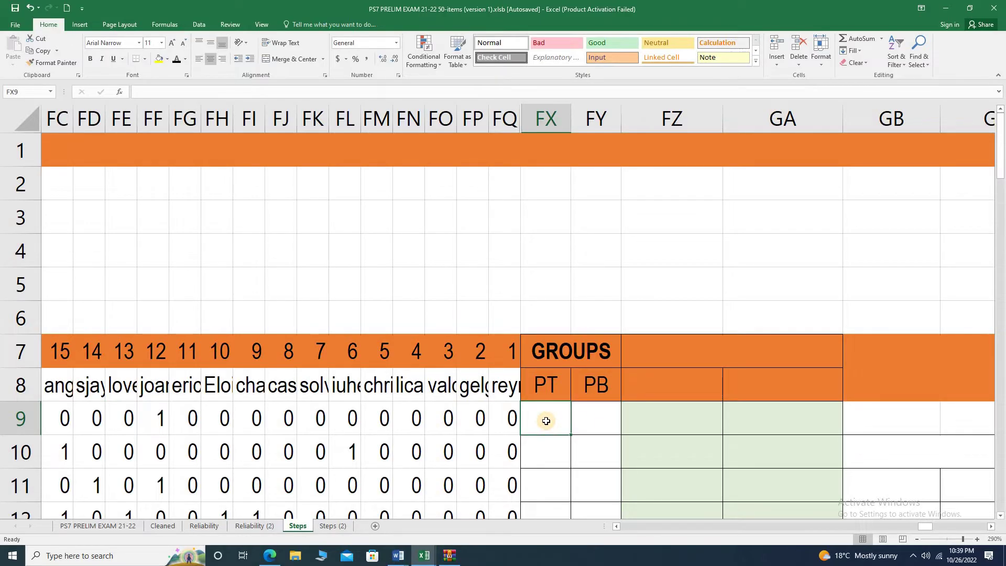
type("=SUM(")
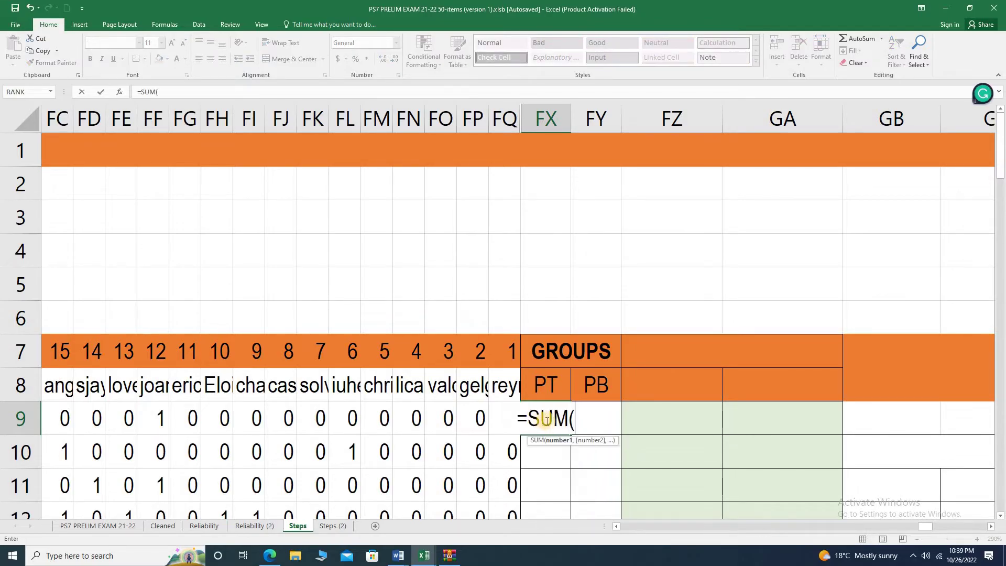
left_click_drag(926, 528, 472, 526)
left_click_drag(155, 418, 767, 412)
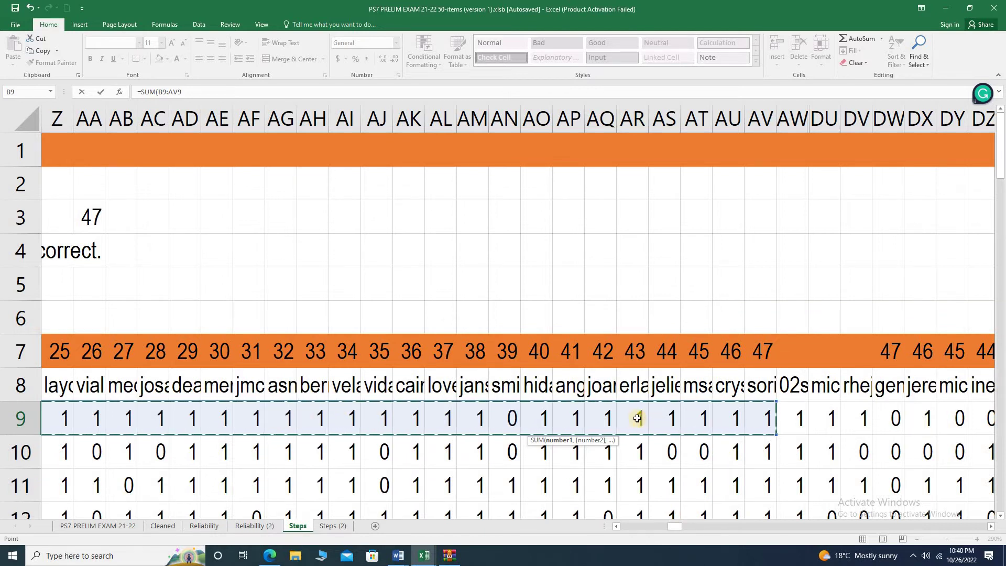
key("Return")
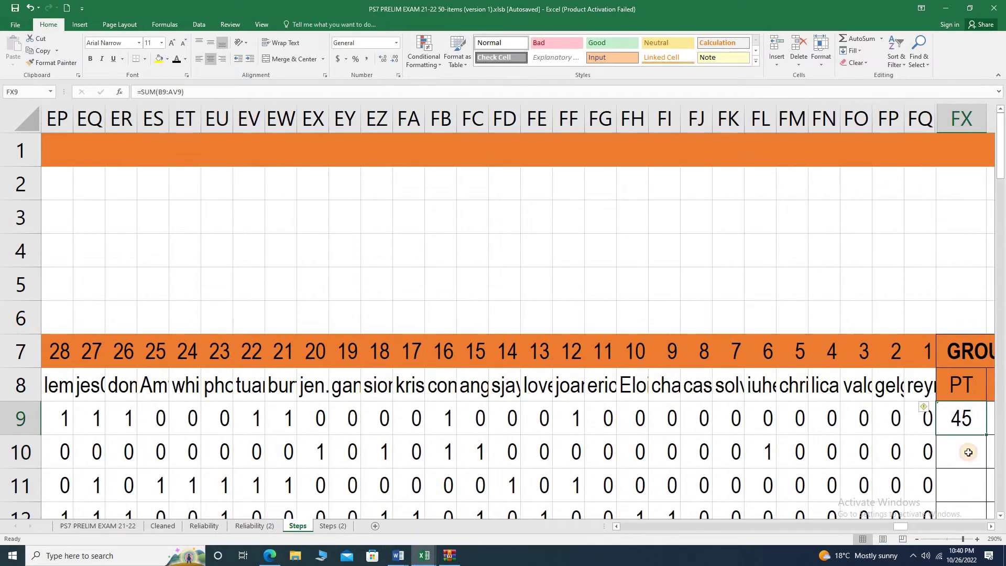
Count the bottom group's correct answers for item 1 in FY9 with =SUM(DW9:FQ9).
left_click(991, 527)
left_click(992, 526)
left_click(992, 527)
left_click(992, 527)
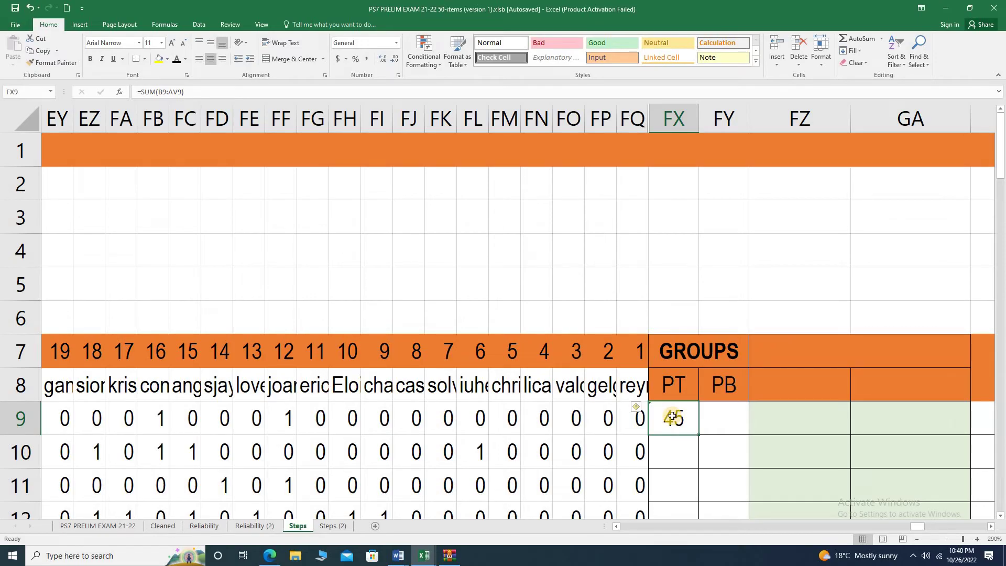
left_click(725, 421)
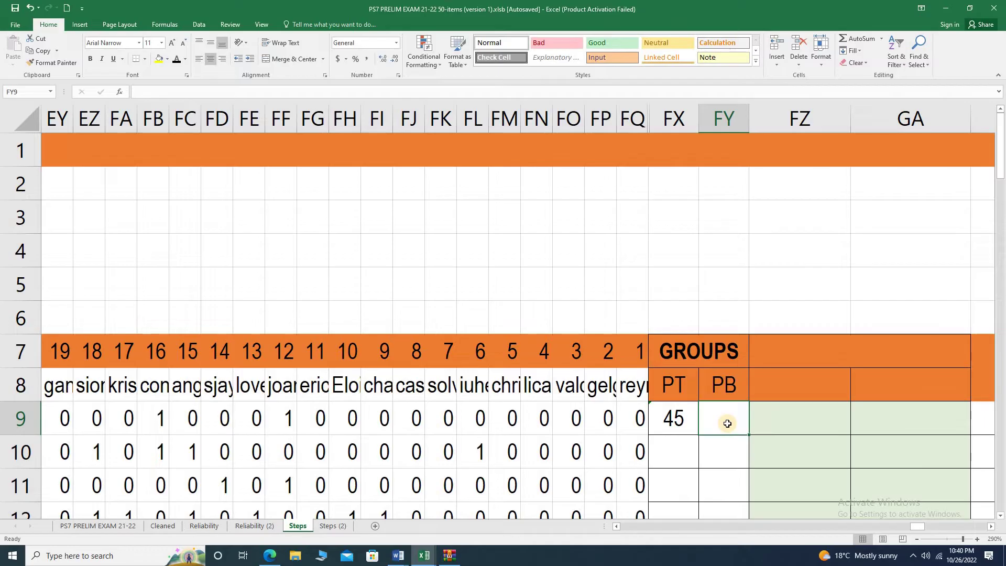
type("=S")
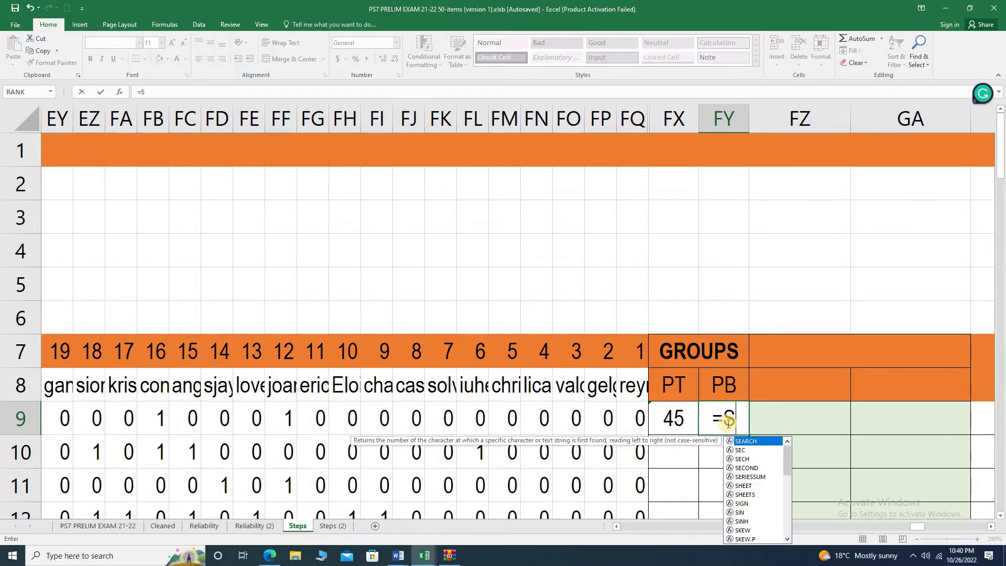
type("UM(")
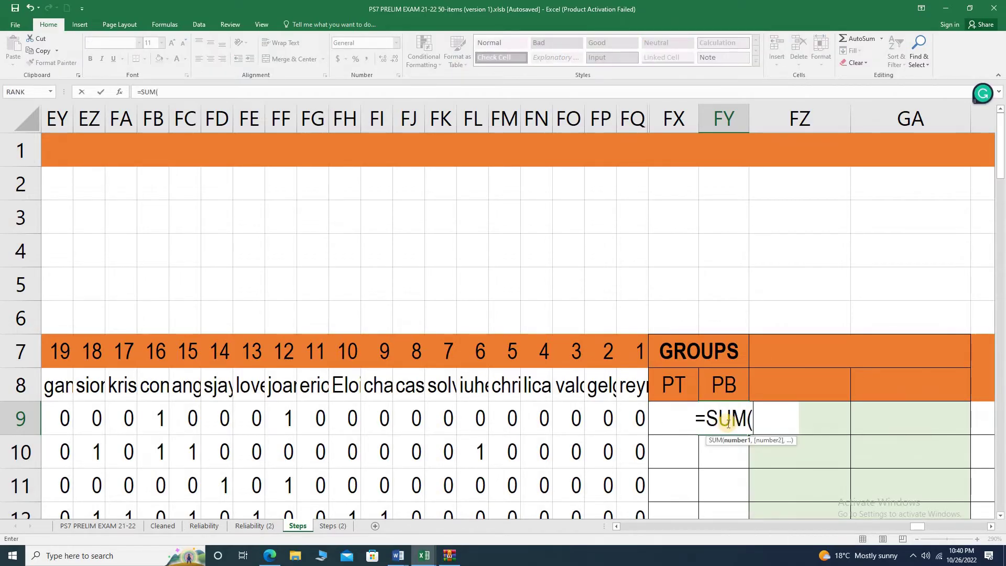
left_click_drag(637, 418, 391, 411)
key("Return")
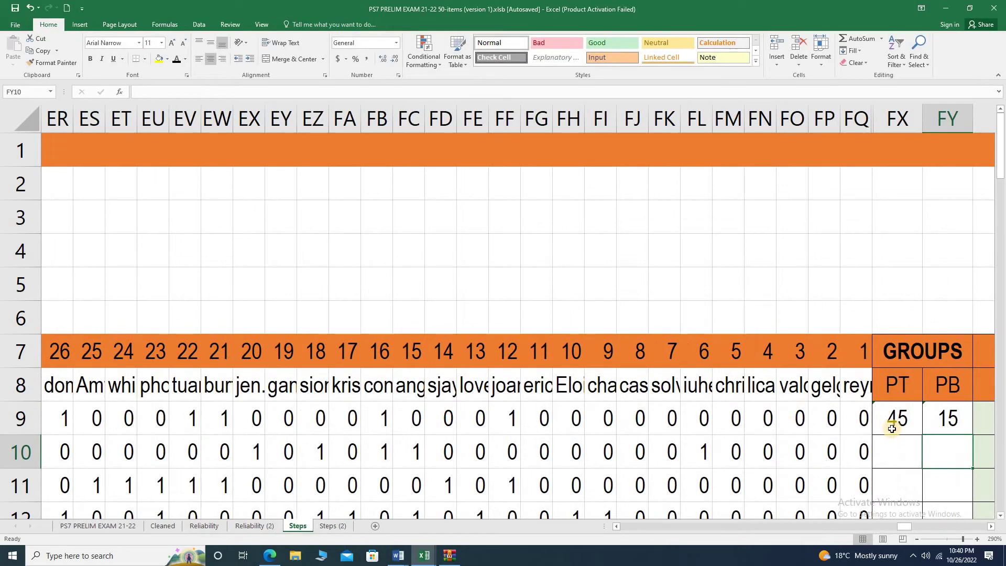
Fill the PT and PB sum formulas from FX9:FY9 down through row 58.
left_click(915, 418)
left_click(946, 415)
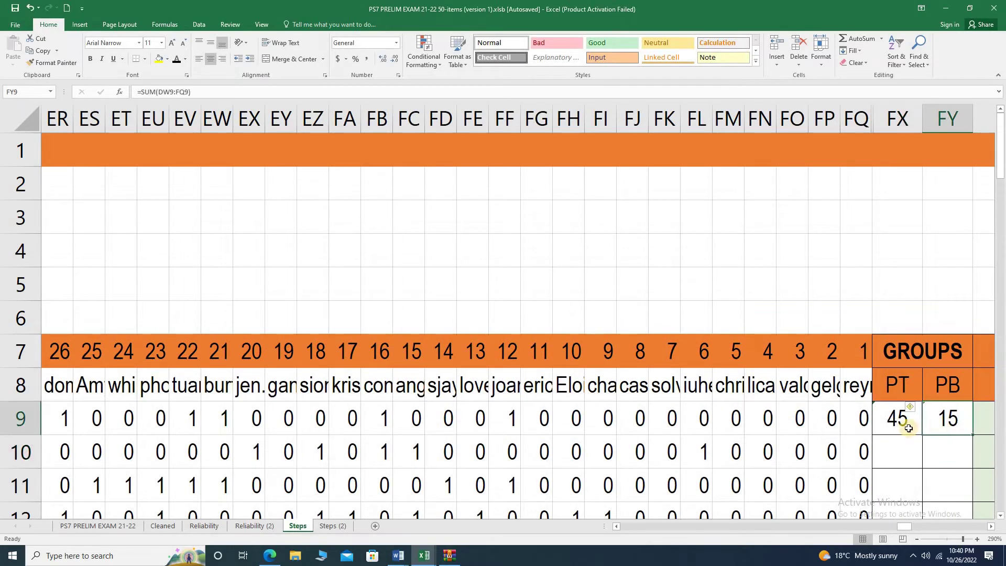
left_click(898, 422)
left_click_drag(922, 419, 705, 267)
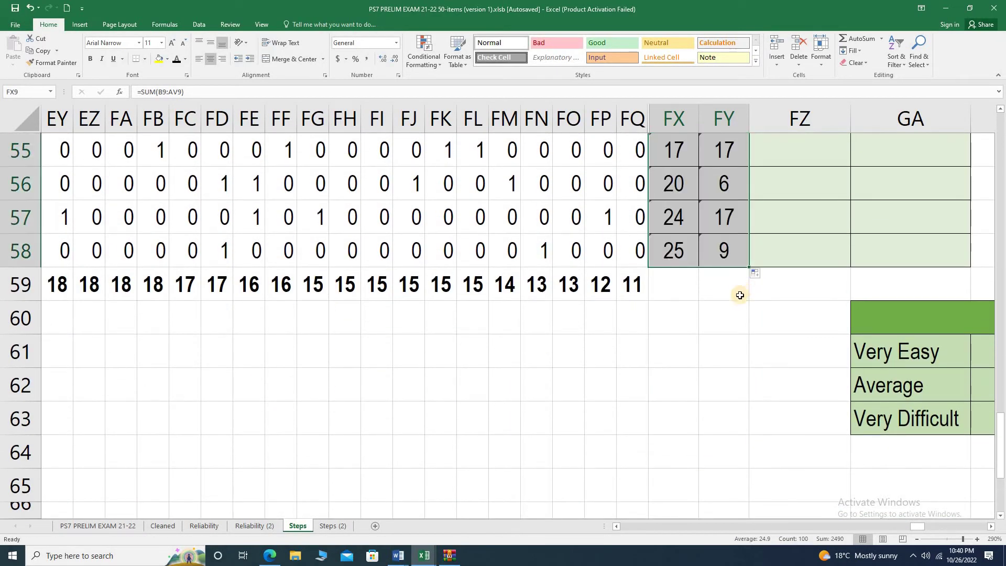
scroll(723, 317, "up", 13)
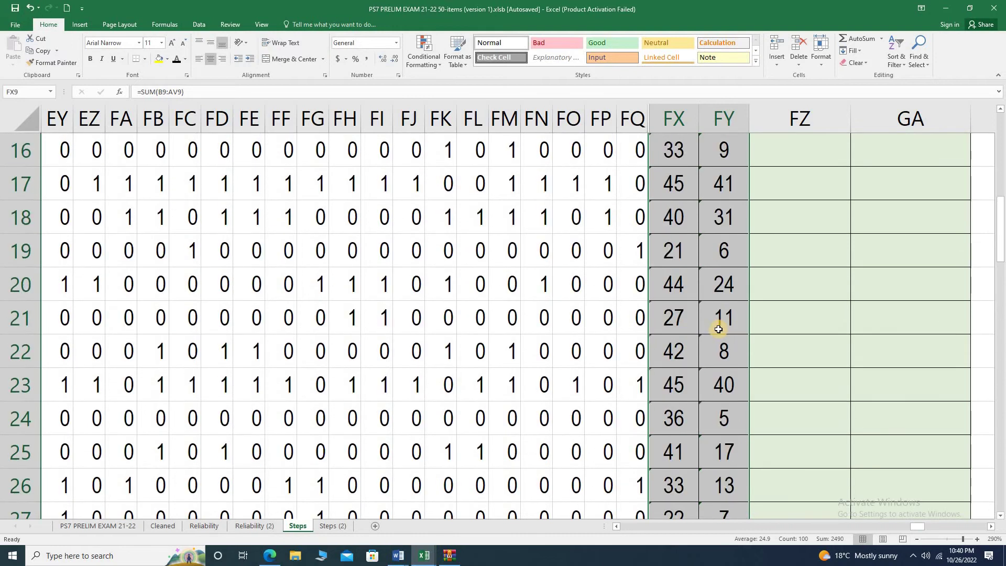
scroll(719, 329, "up", 5)
scroll(699, 337, "down", 2)
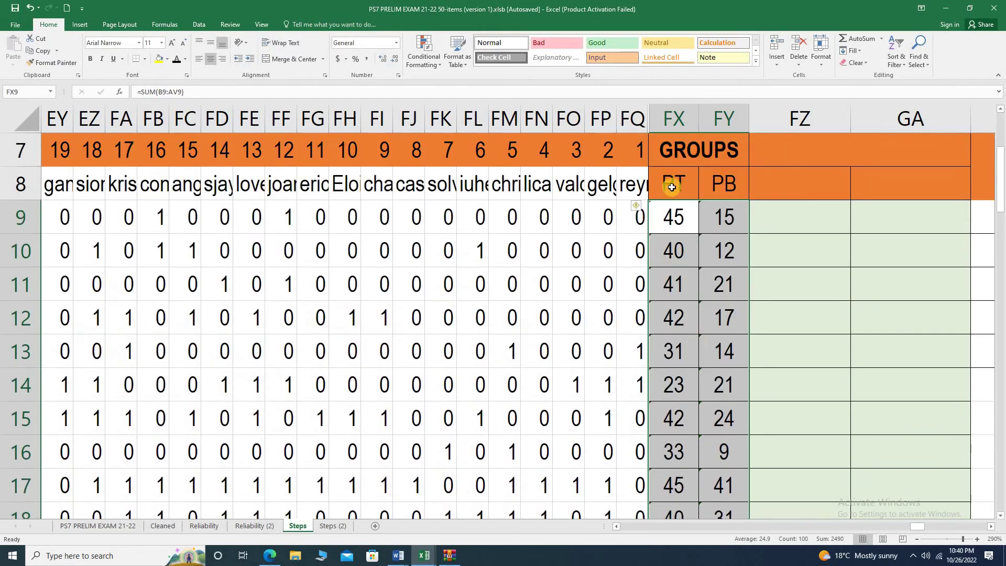
left_click(672, 188)
left_click(671, 216)
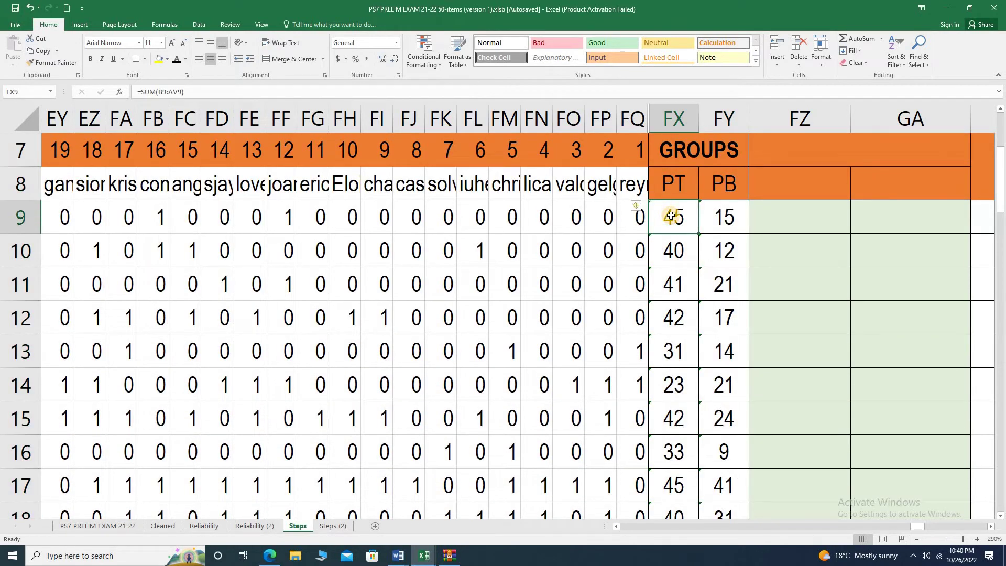
left_click(726, 216)
Change the font color of the hidden DIFFICULTY INDEX, (PT+PB)/N and Interpretation headings in FZ7:GA8 to black.
left_click(830, 146)
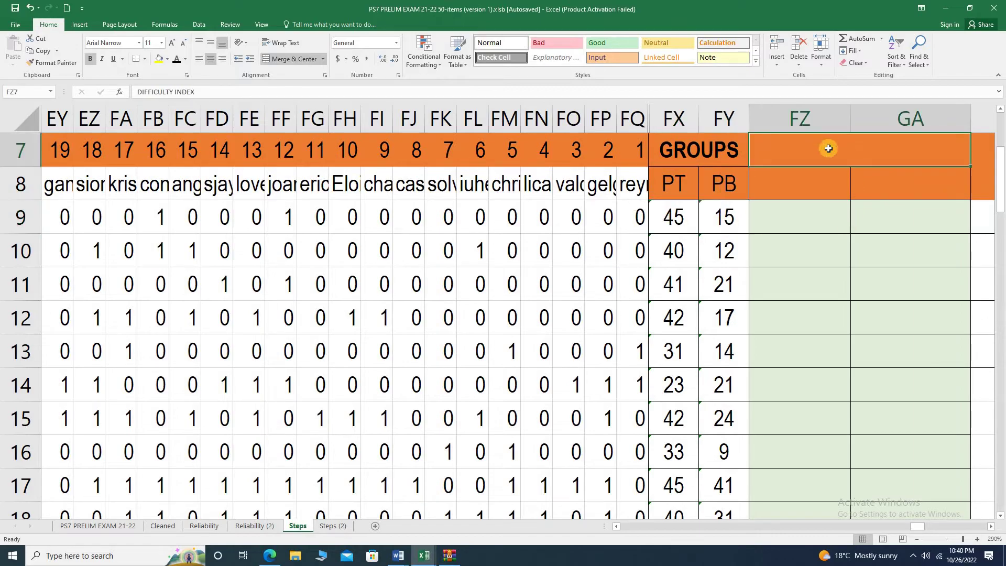
left_click_drag(834, 174, 833, 181)
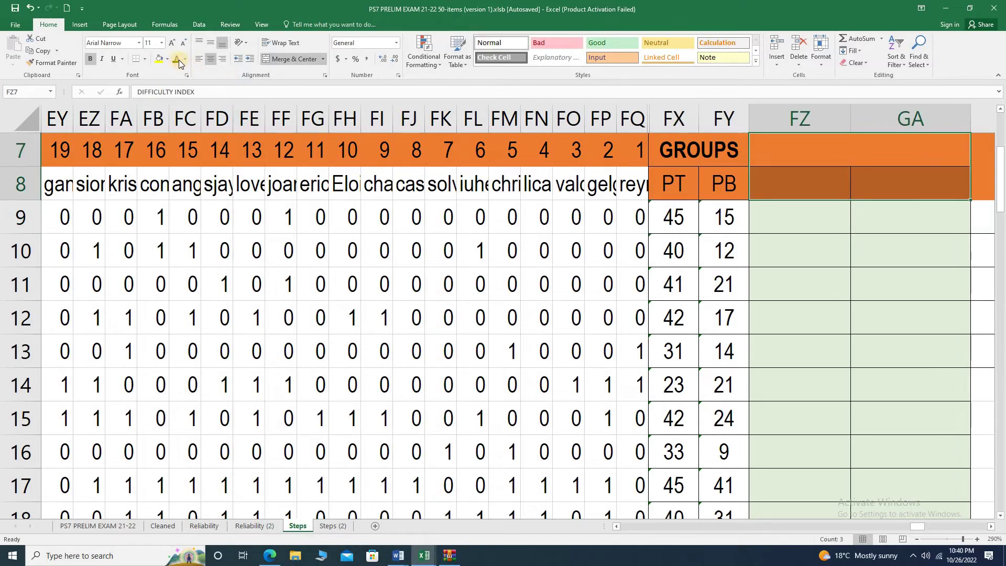
left_click(792, 217)
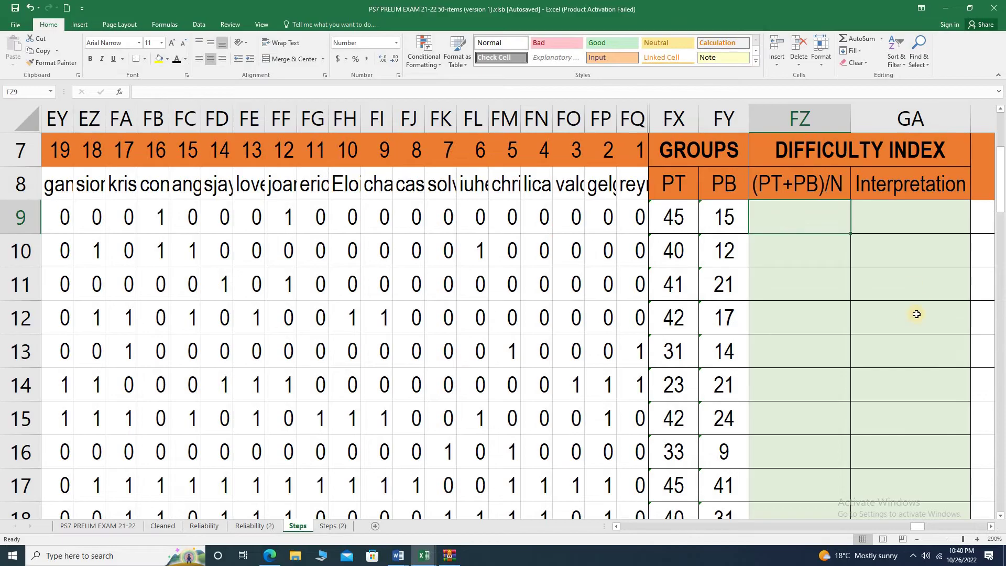
scroll(902, 323, "up", 2)
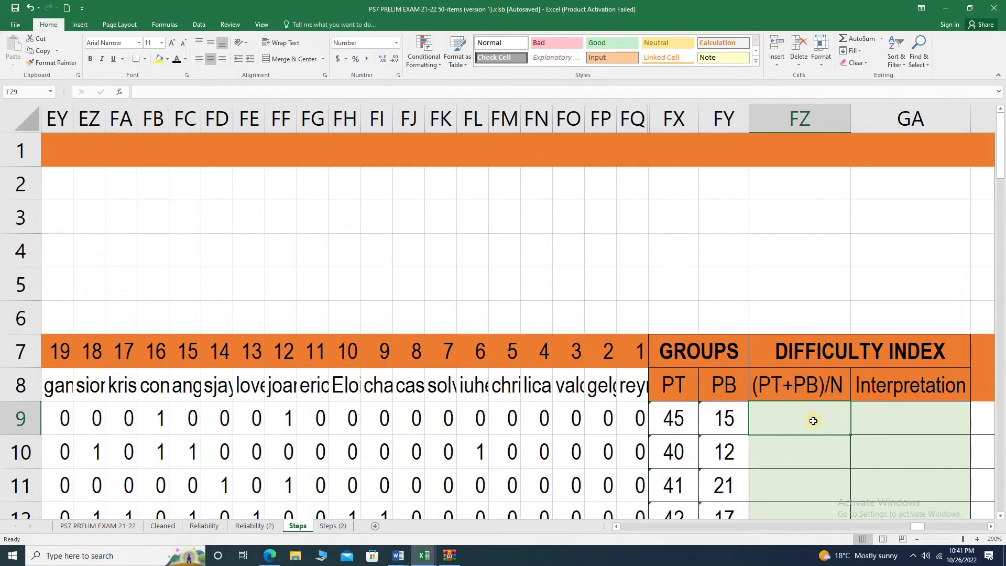
type("=")
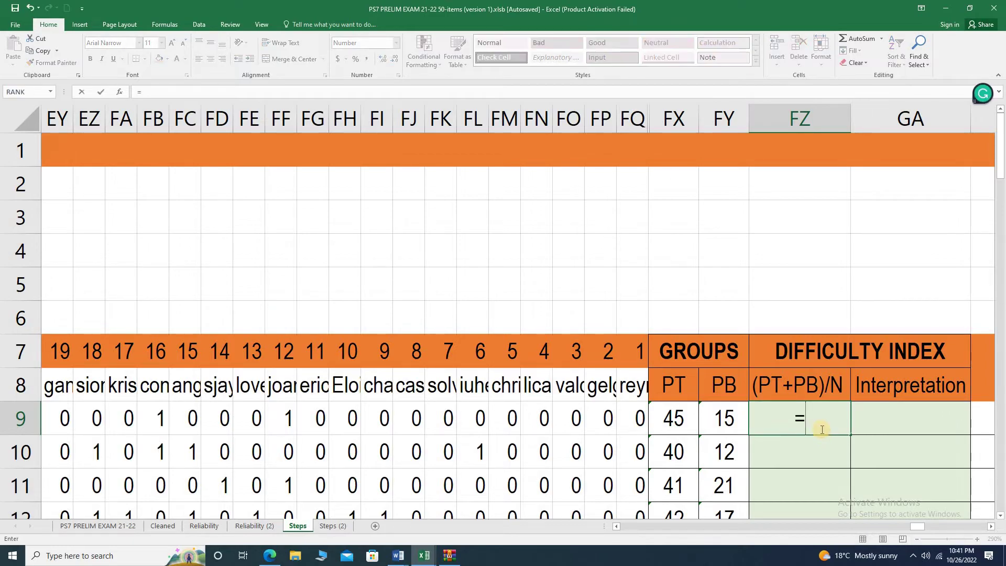
type("()/96")
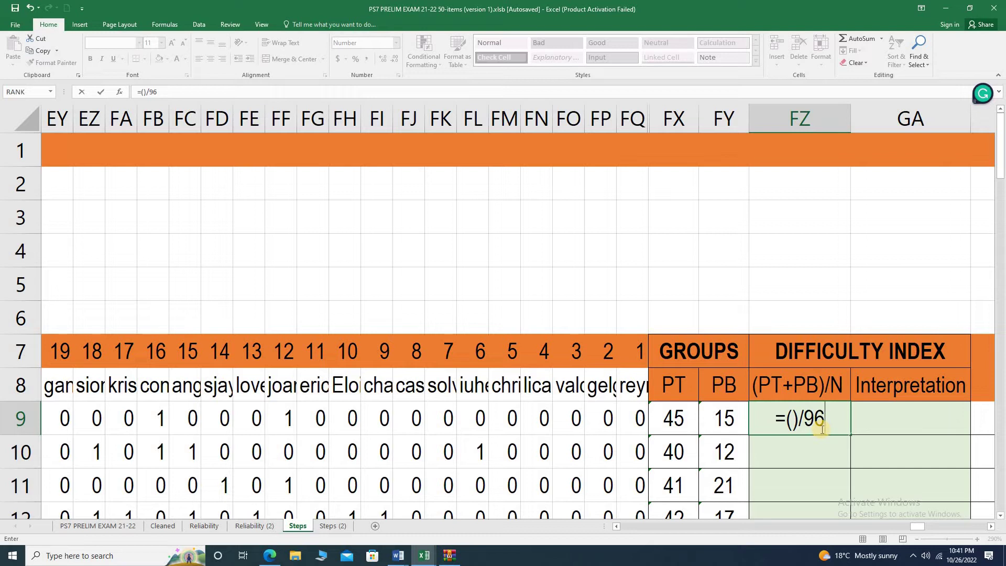
key("BackSpace")
type("4")
Correct the N computation note in R5 to read N = 2n = 2 x 47 = 94.
left_click_drag(918, 526, 623, 558)
left_click(666, 284)
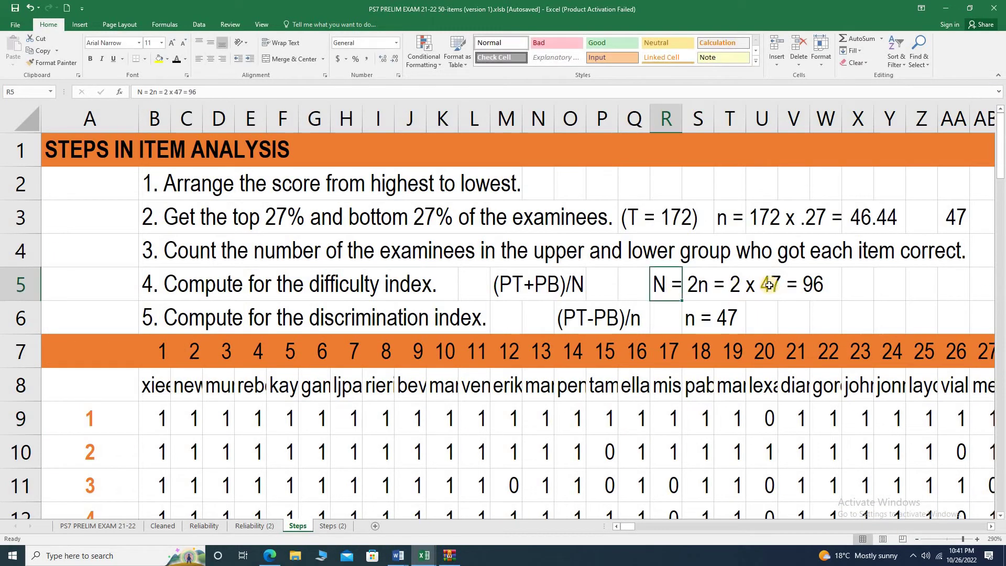
left_click(822, 288)
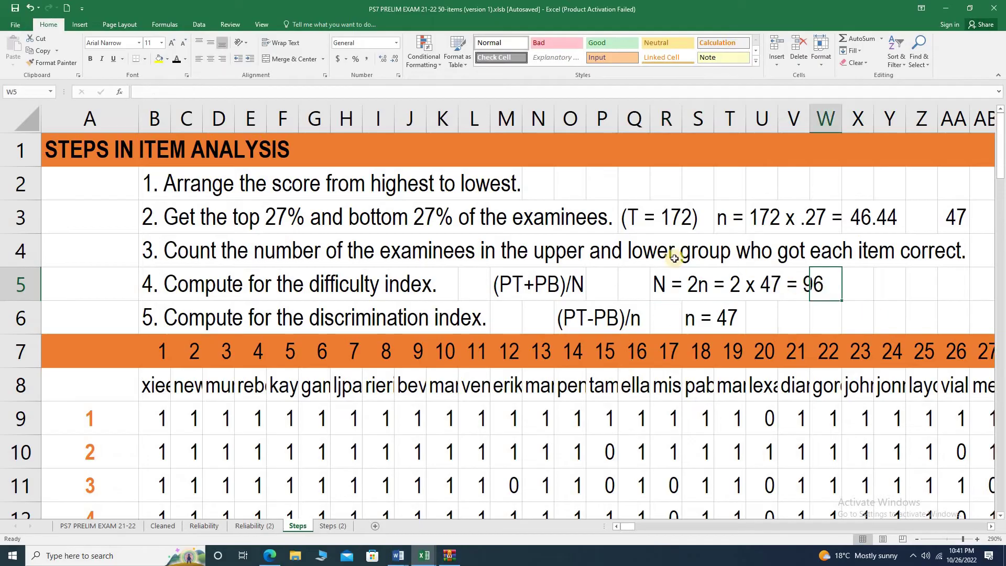
left_click(691, 282)
key("Left")
left_click(208, 92)
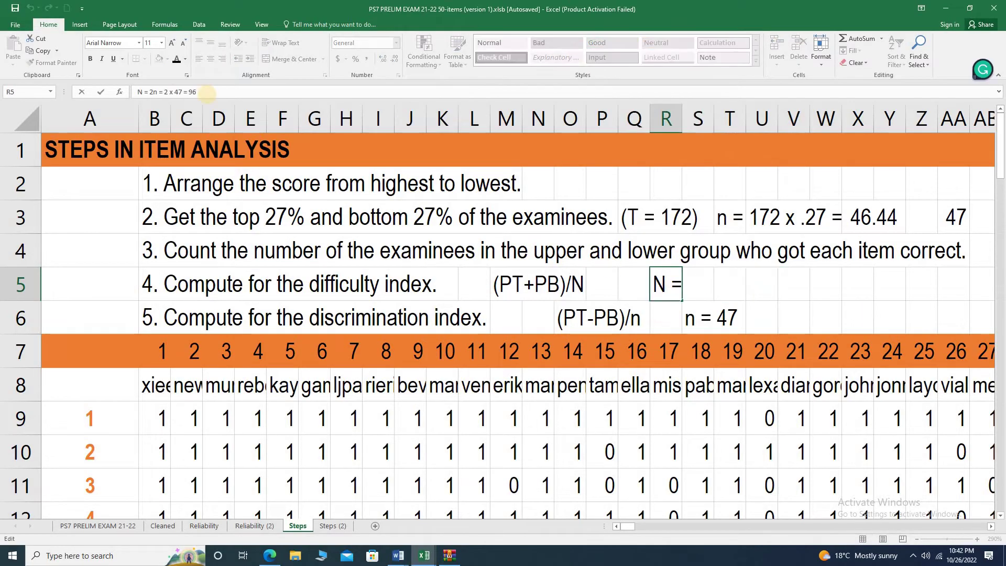
key("BackSpace")
type("4")
key("Return")
Compute the difficulty index for item 1 in FZ9 with =(FX9+FY9)/94.
scroll(681, 430, "right", 20)
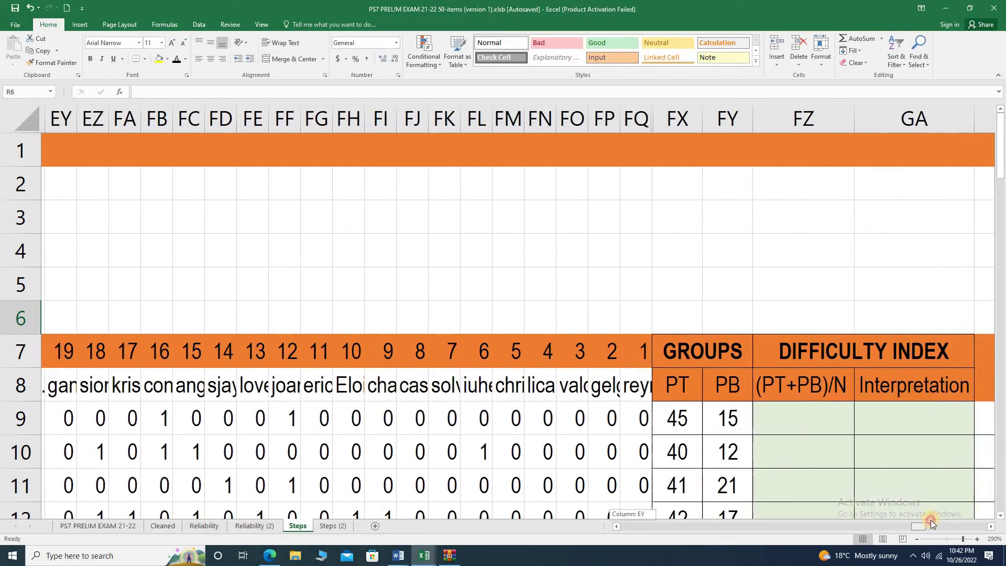
left_click(682, 430)
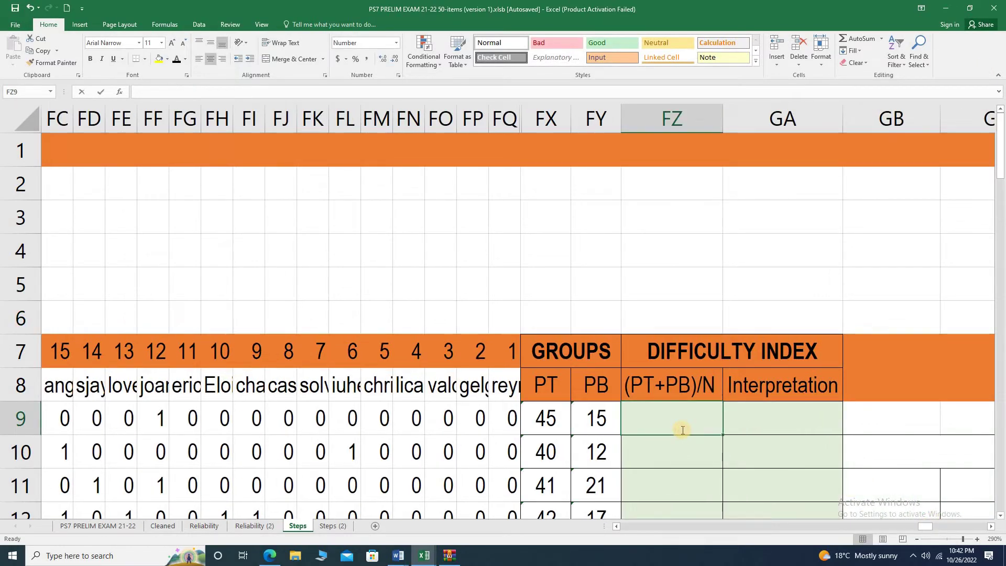
type("=(")
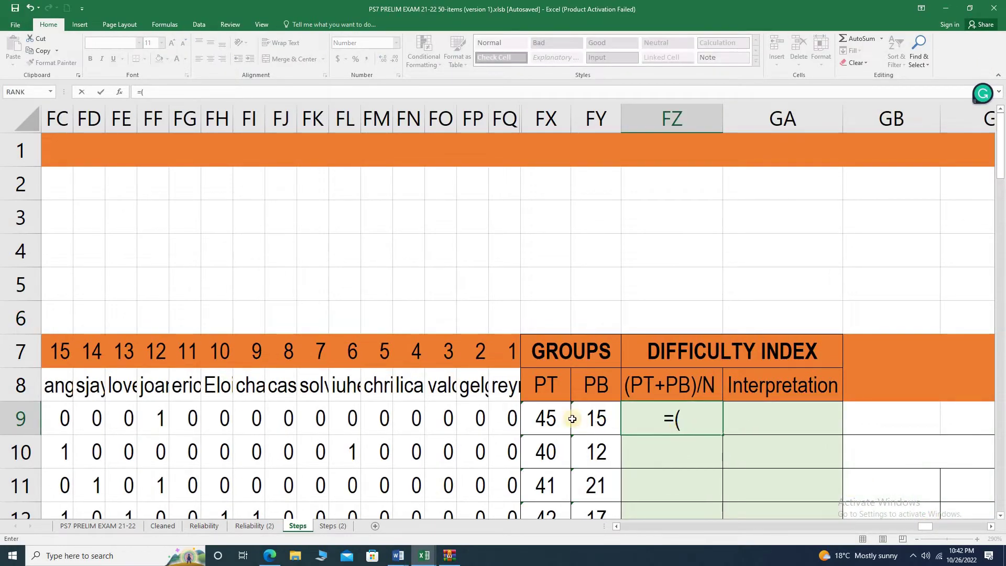
left_click(552, 420)
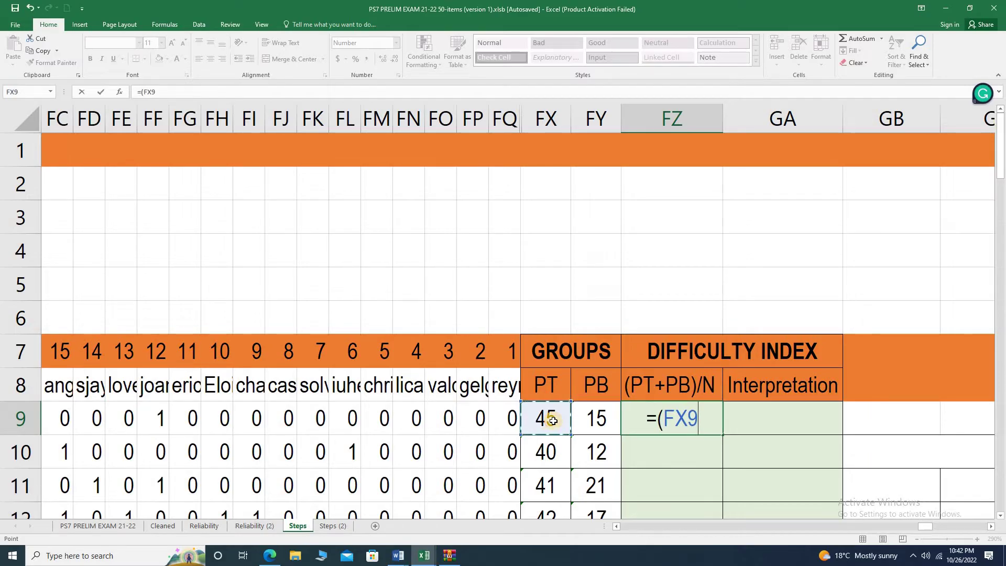
type("+")
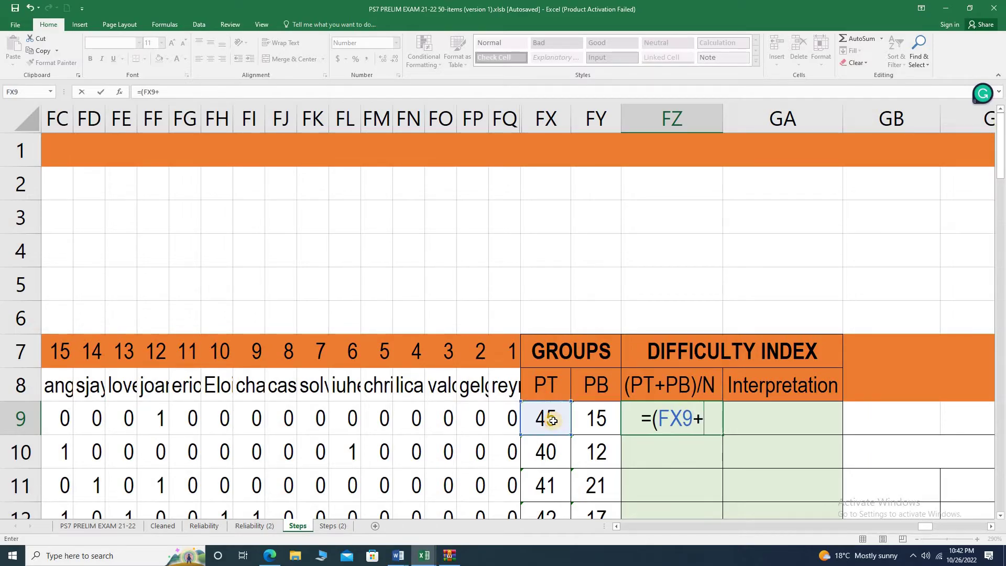
left_click(604, 421)
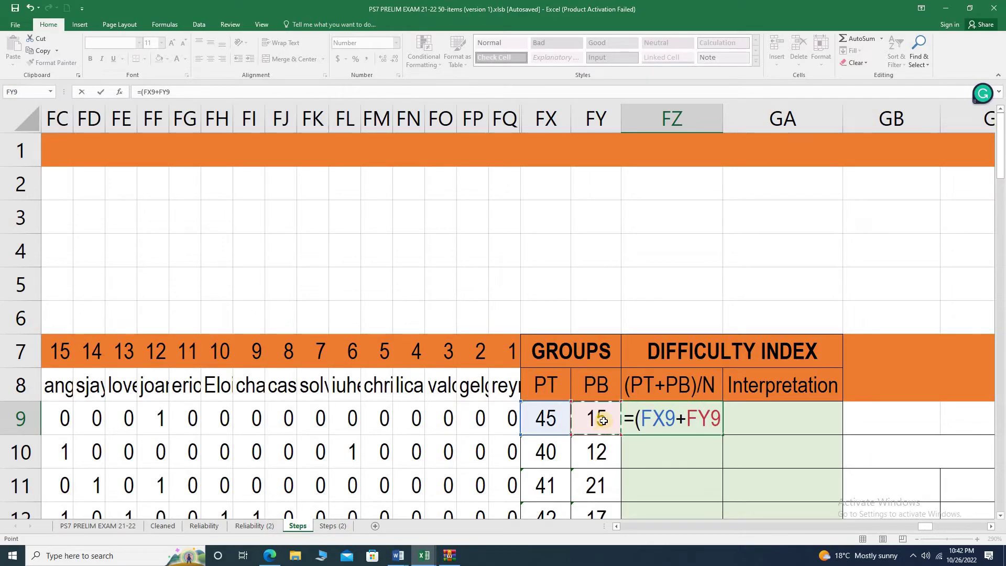
type(")")
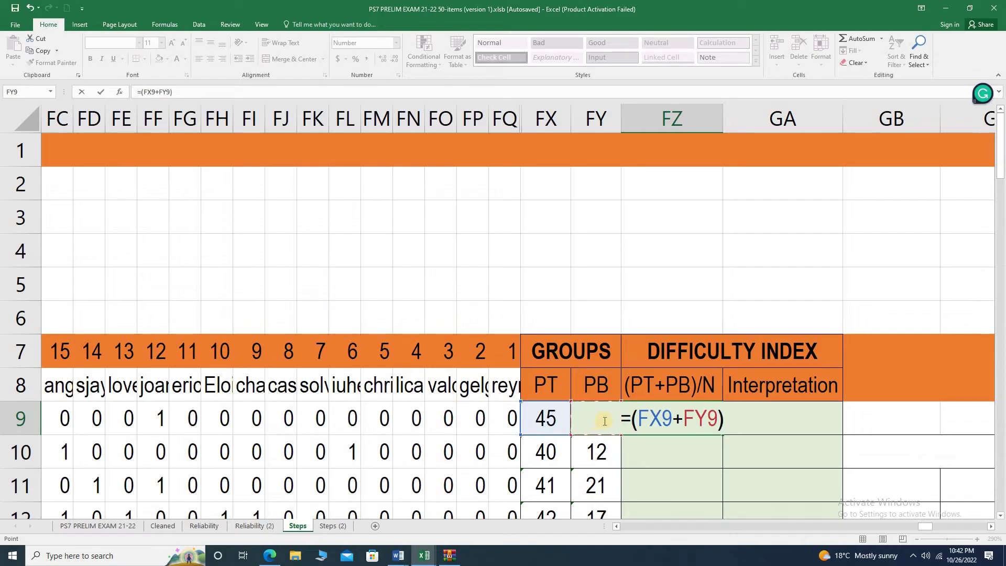
type("/94")
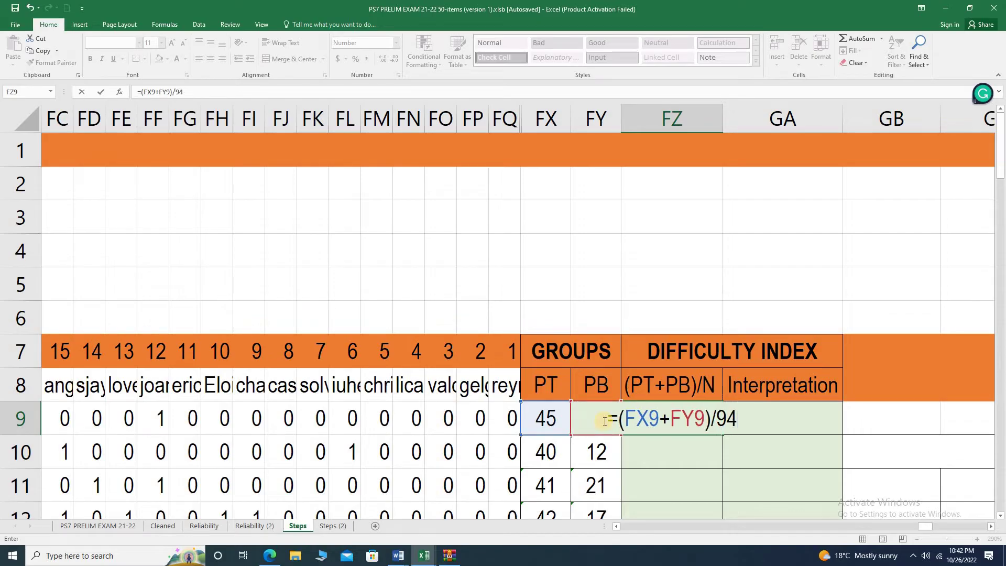
key("Return")
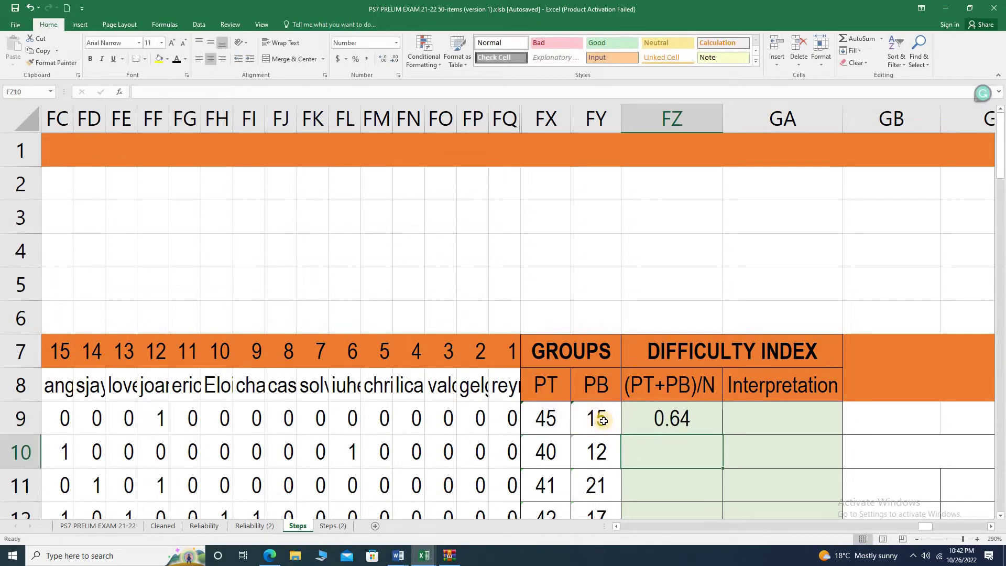
left_click(697, 426)
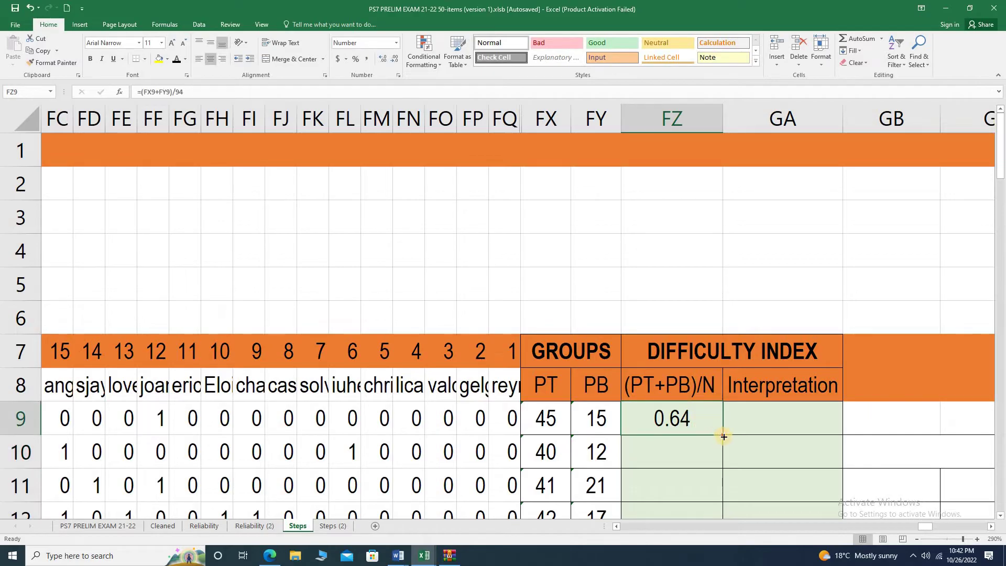
Fill the difficulty index formula from FZ9 down through row 58.
left_click_drag(724, 437, 692, 348)
scroll(712, 335, "up", 15)
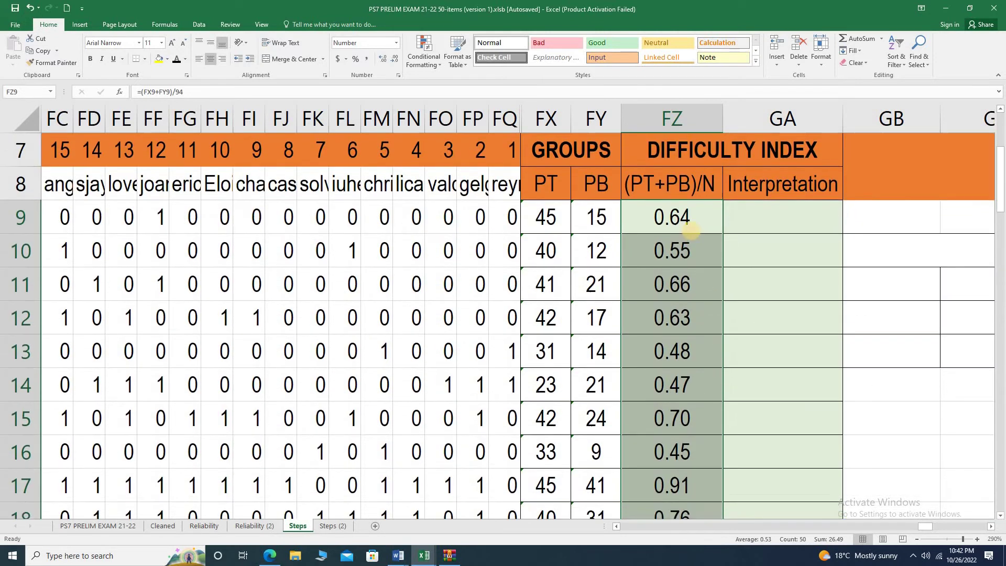
left_click(691, 231)
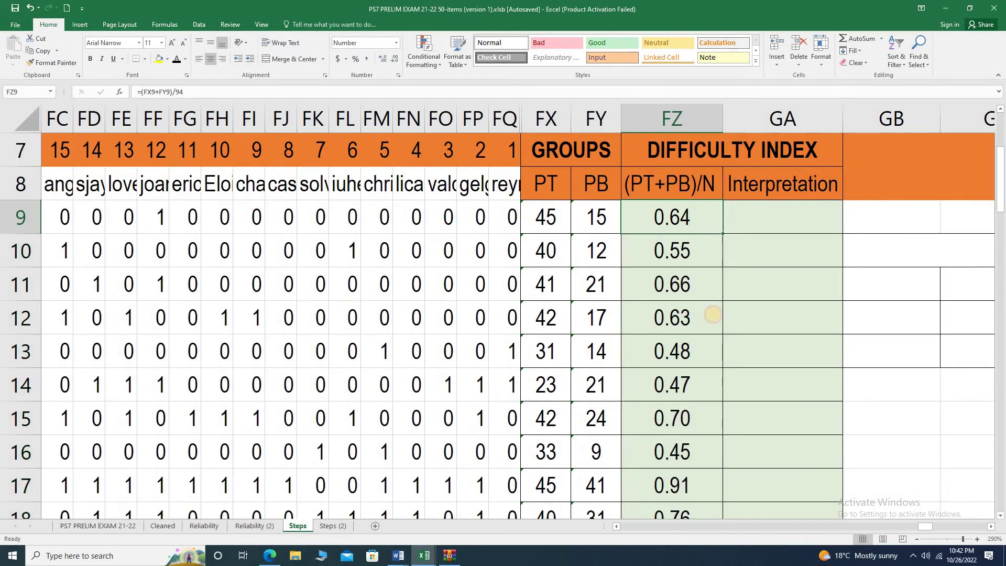
Show the DIFFICULTY INDEX scale in GB10:GC13 in black: 0.76 - 1.00 Very Easy, 0.25 - 0.75 Average, 0.00 - 0.24 Very Difficult.
left_click(992, 527)
left_click(706, 230)
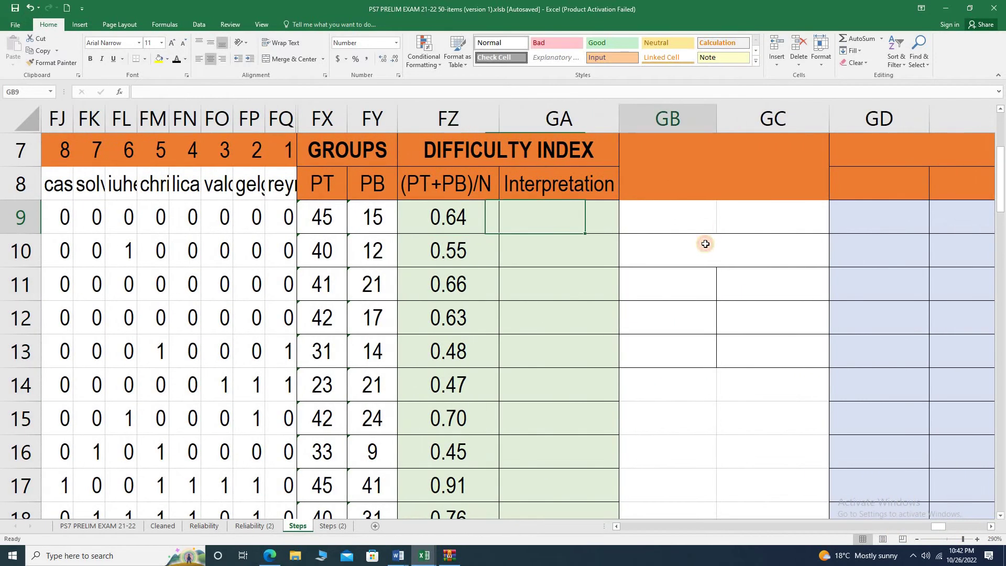
left_click(706, 244)
type("DIFFICULTY INDEX 0.76 - 1.00\tVery Easy 0.25 - 0.75\tAverage 0.00 - 0.24\tVery Difficult")
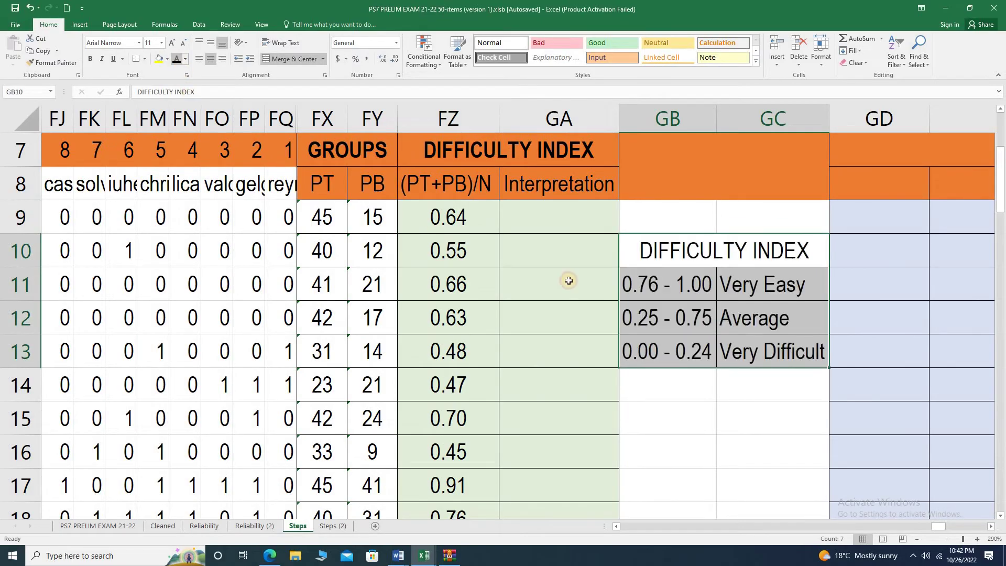
left_click(773, 351)
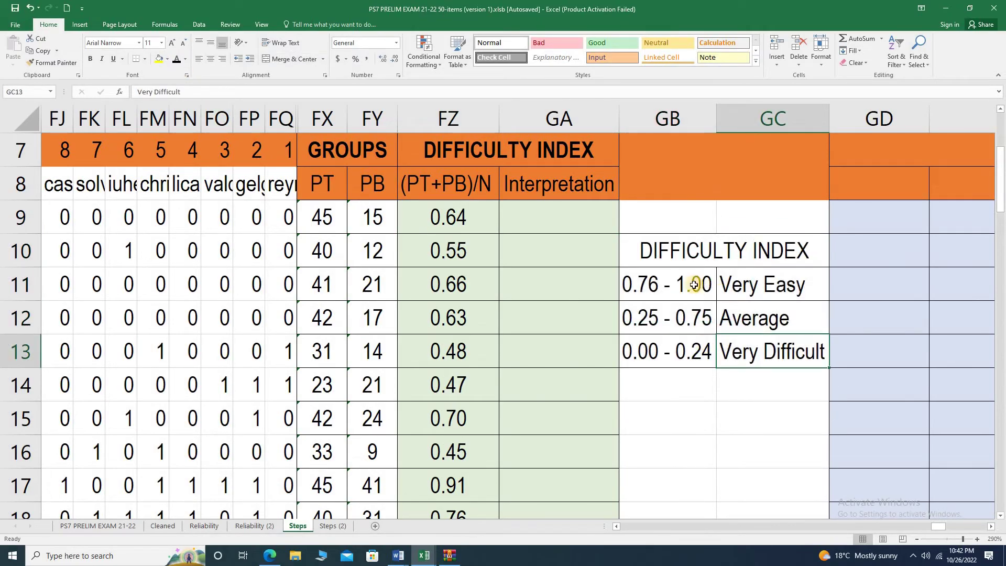
Examine the ranges and interpretations of the difficulty index scale in GB11:GC13.
left_click(743, 292)
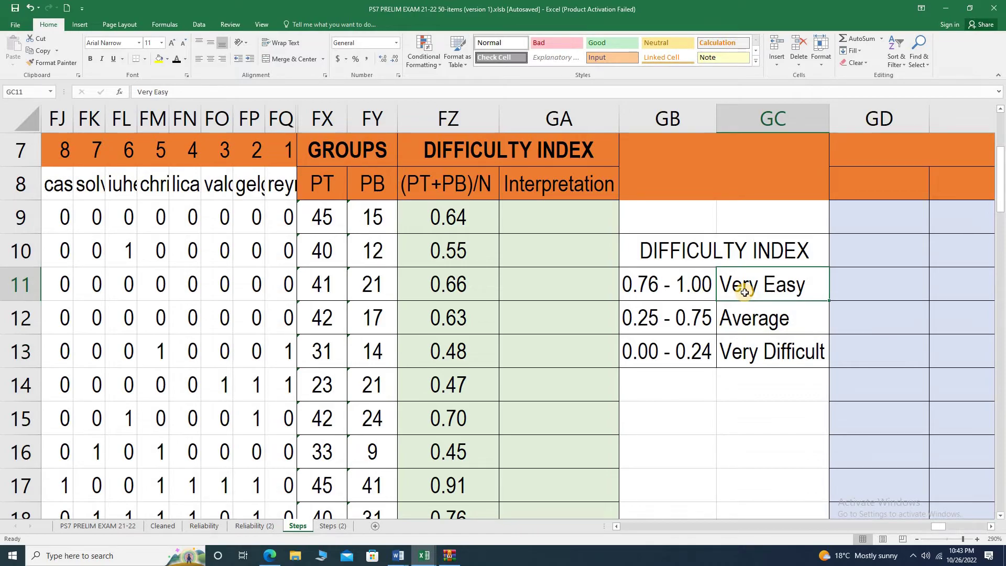
left_click(726, 316)
left_click(671, 316)
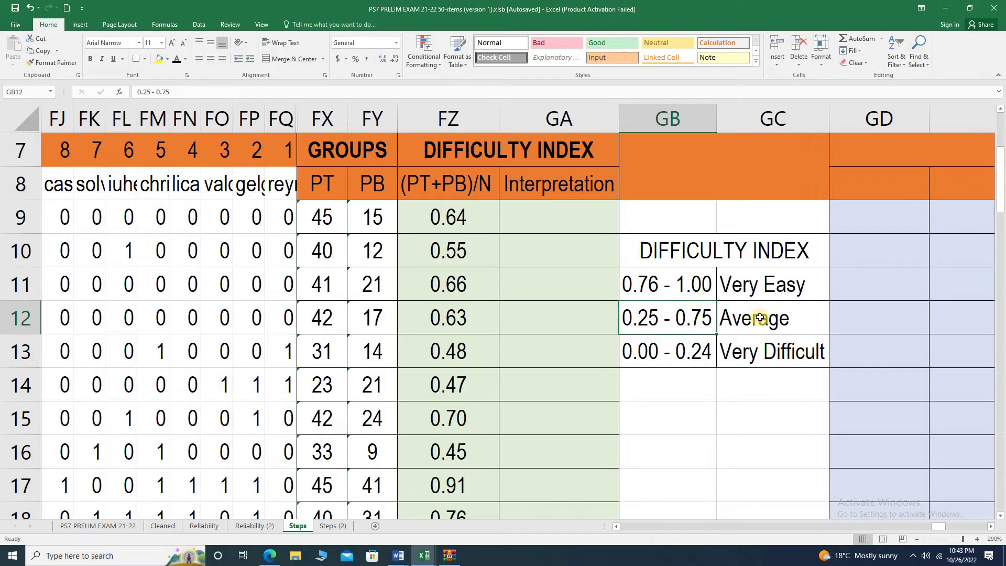
left_click(756, 286)
left_click(772, 330)
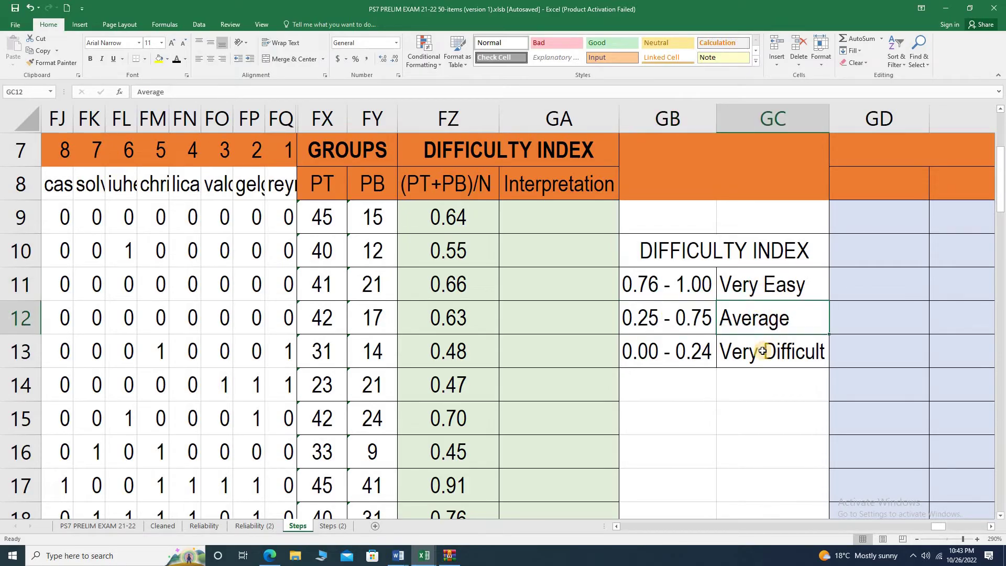
left_click(763, 350)
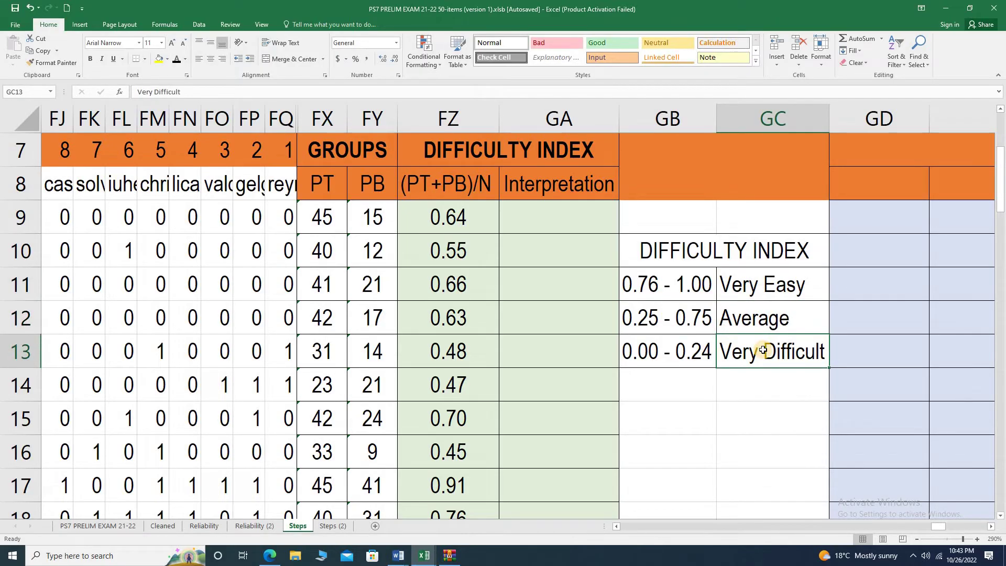
left_click(747, 288)
left_click(757, 321)
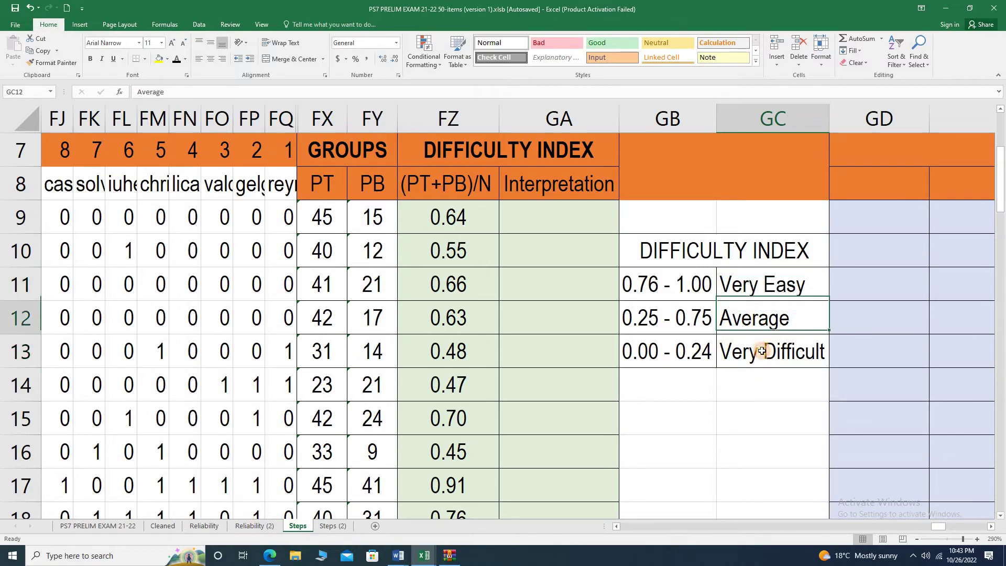
left_click(762, 351)
left_click(669, 288)
Start the interpretation formula for item 1 in GA9 with =IF(FZ9>=.76,"Very Easy", as its first condition.
left_click(546, 215)
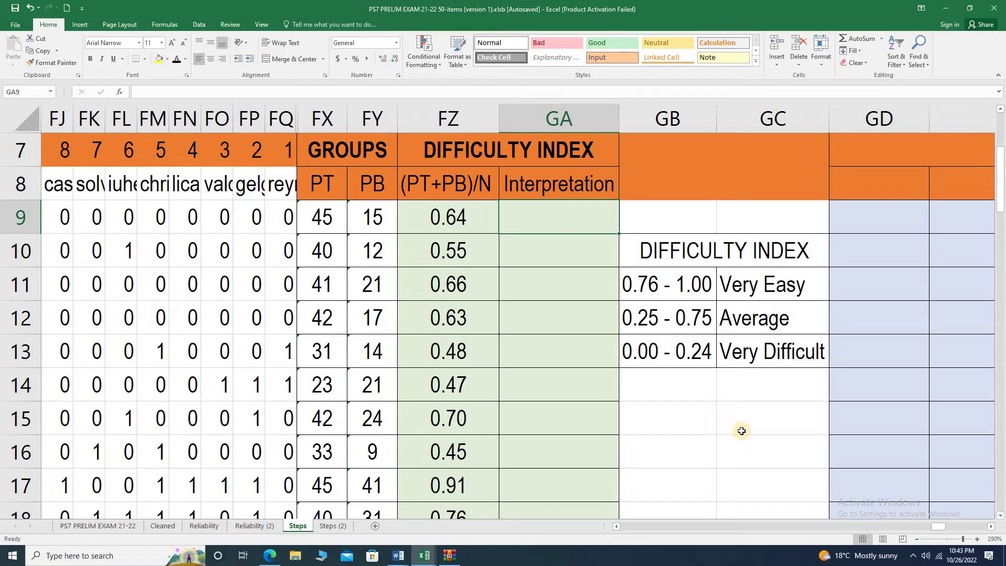
type("=")
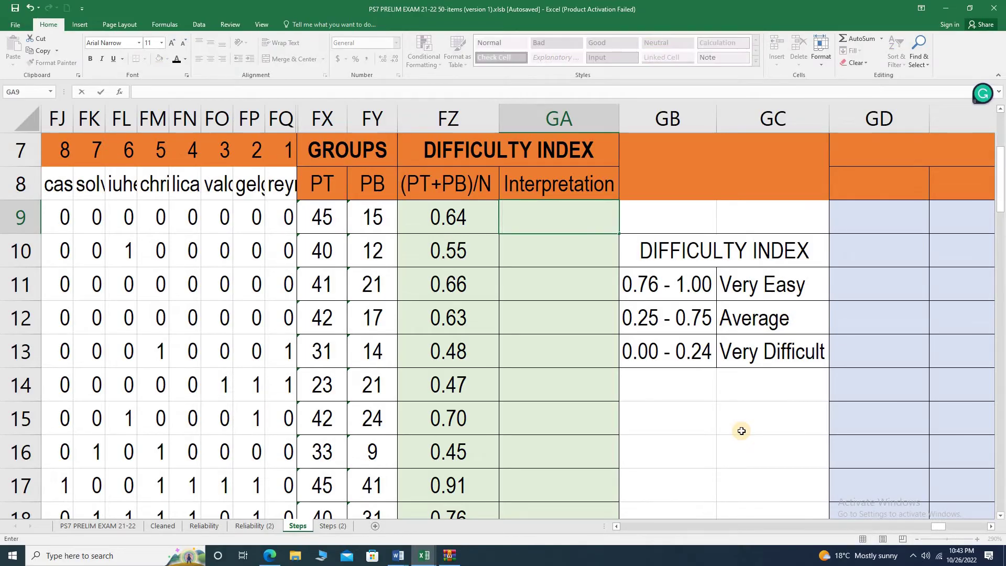
type("F")
key("BackSpace")
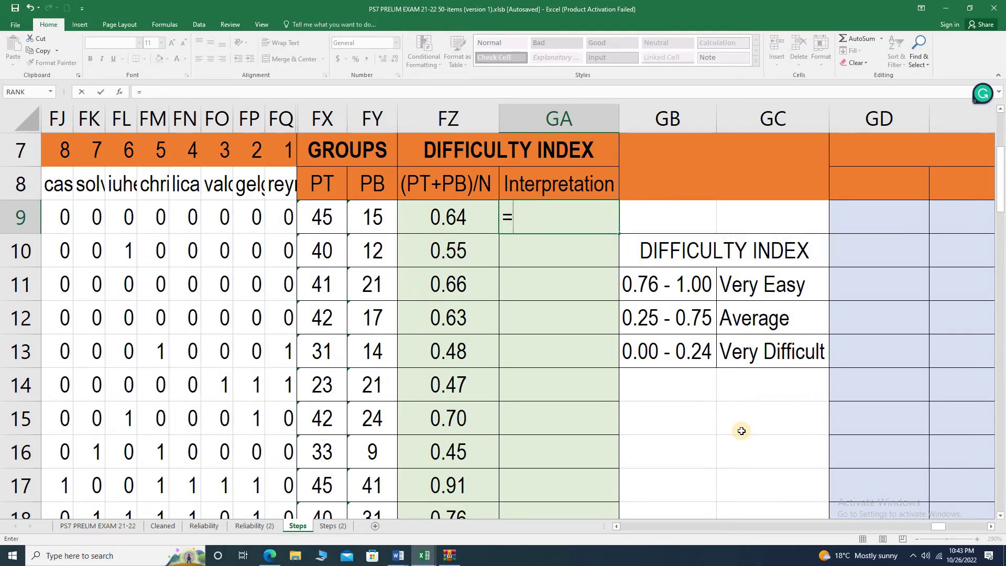
type("IF(")
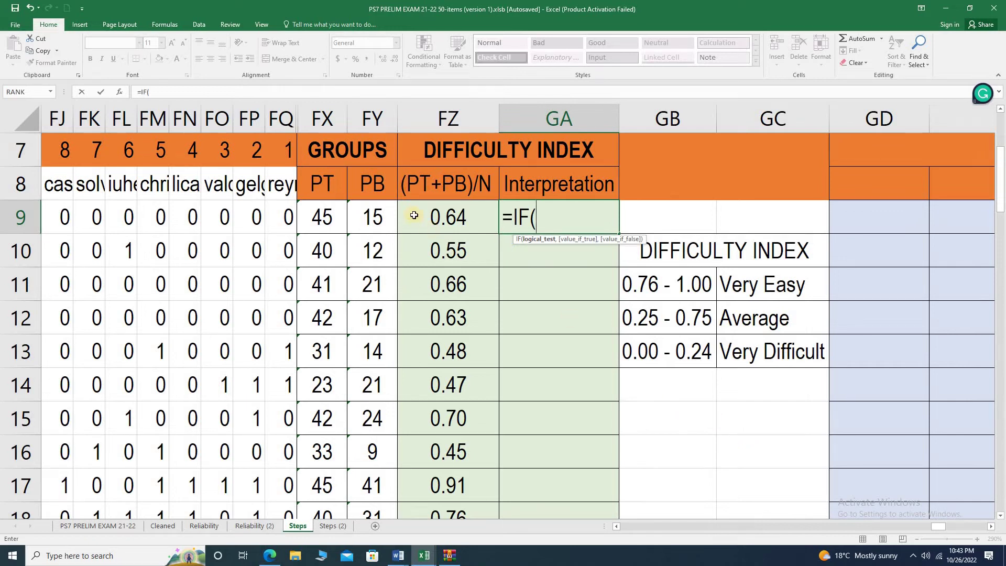
left_click(432, 214)
type(">=")
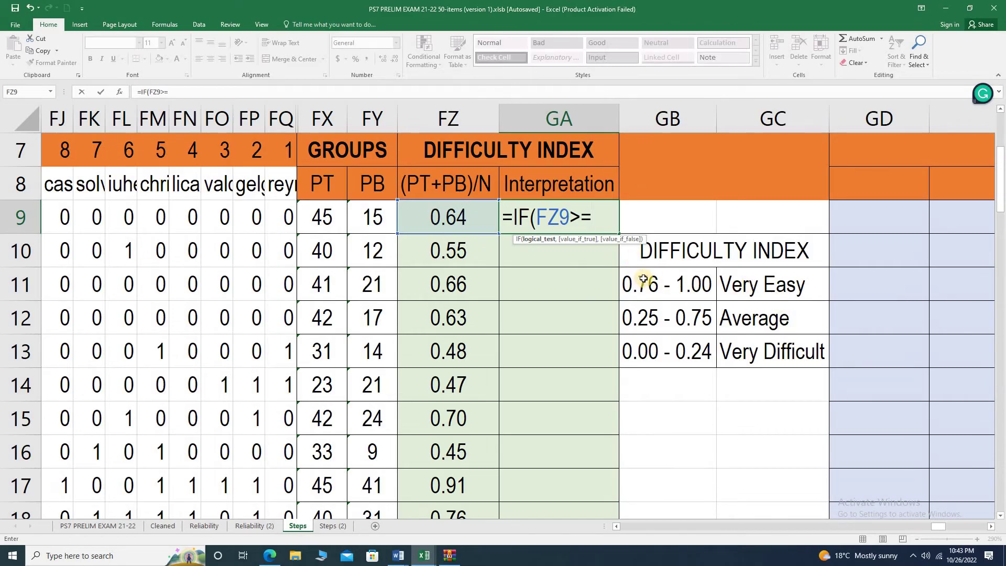
type(".76,")
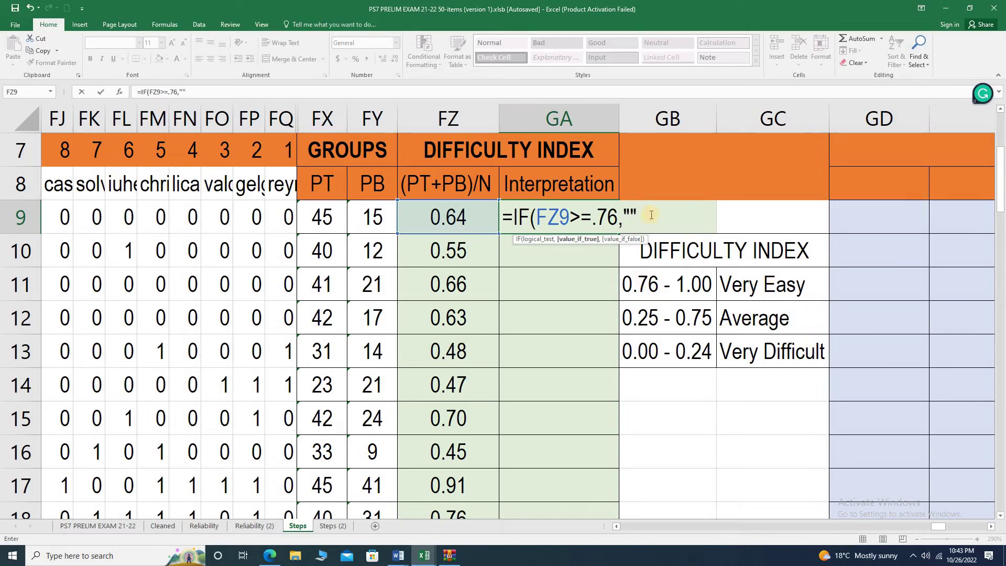
key("F2")
key("Left")
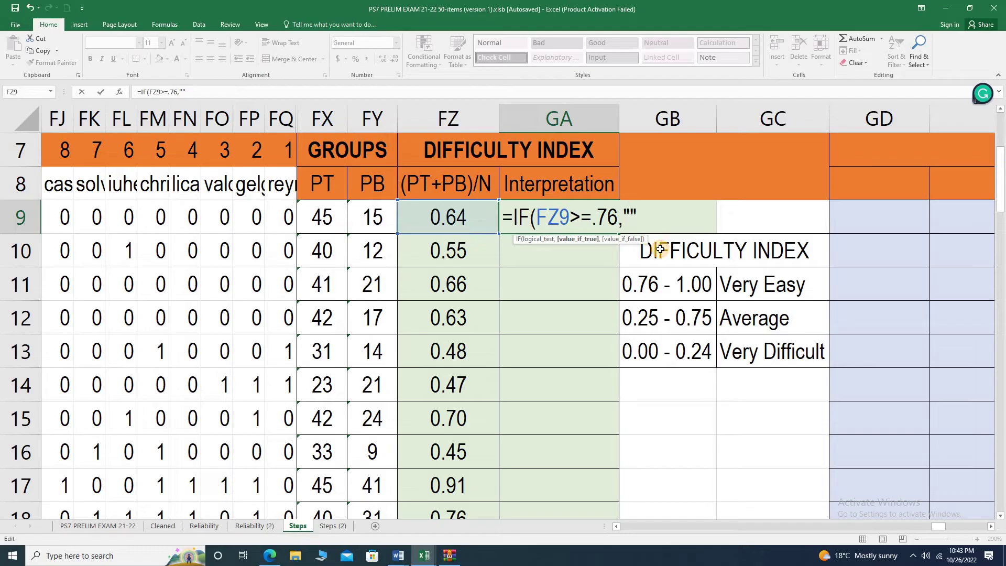
type("Very Easy")
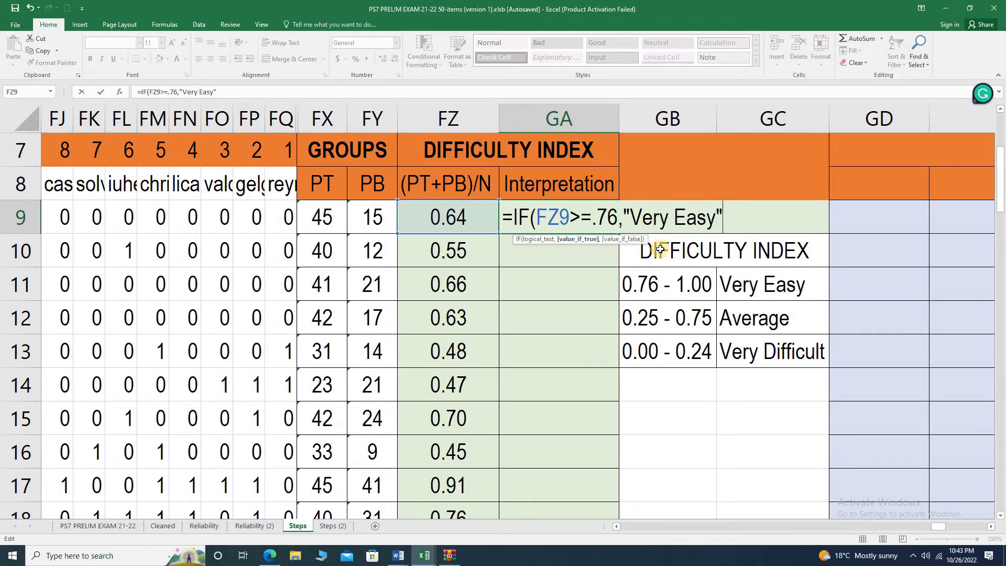
key("Right")
type(",")
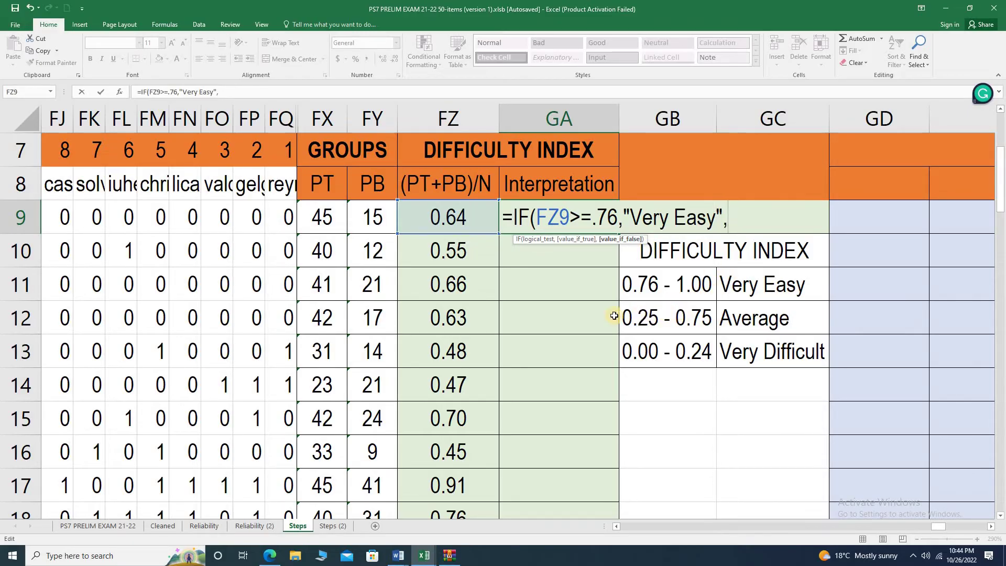
Add a nested condition IF(FZ9>=.25,"Average", to the interpretation formula in GA9.
type("if(")
left_click(437, 222)
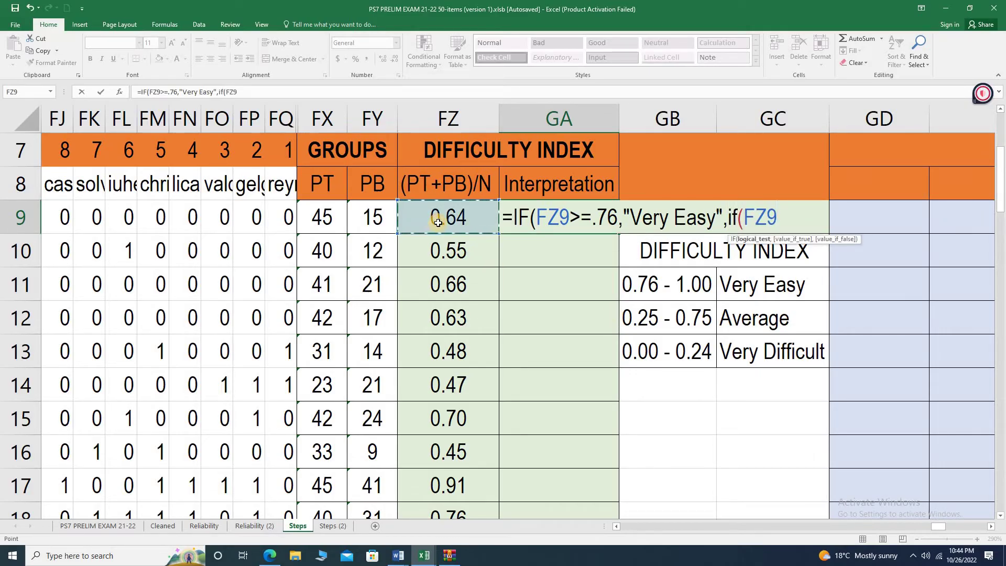
type(">=")
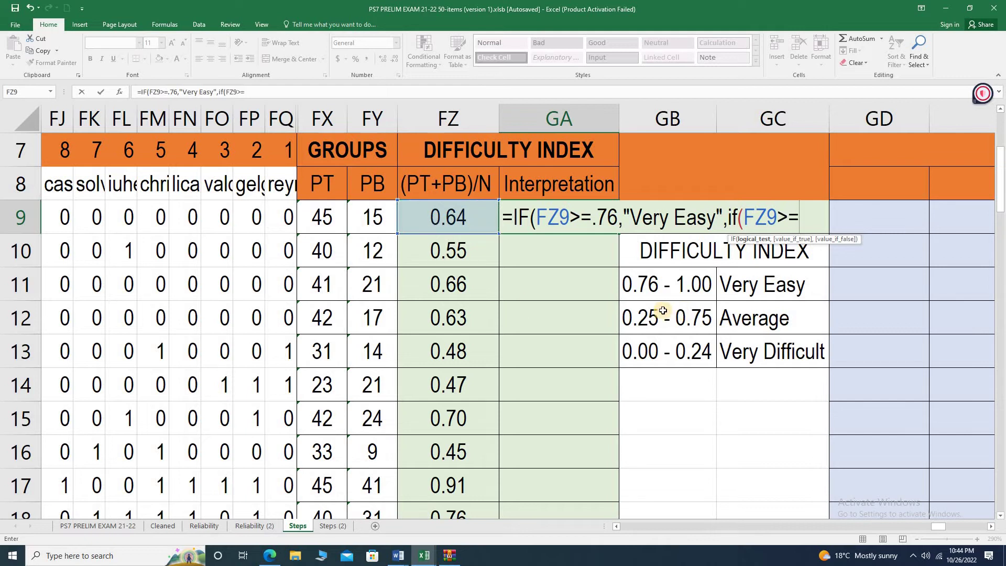
type(".25,")
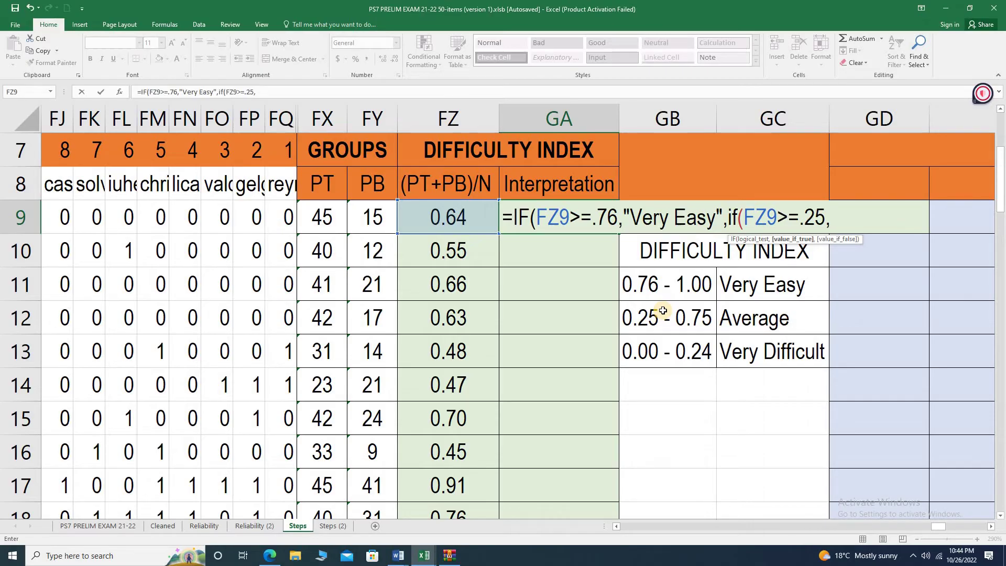
type("\"\"")
left_click(837, 212)
type("Av")
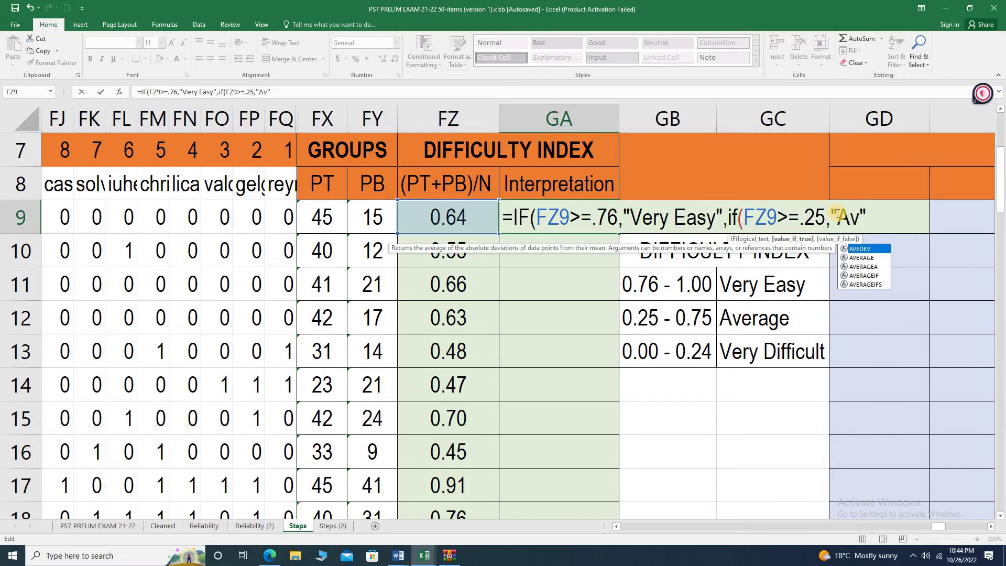
type("erage")
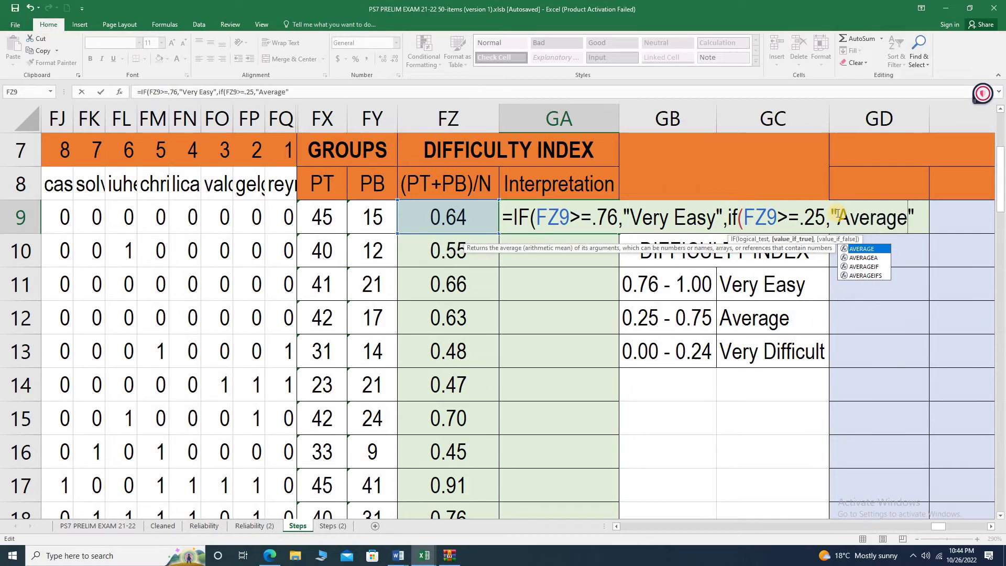
key("Right")
type(",")
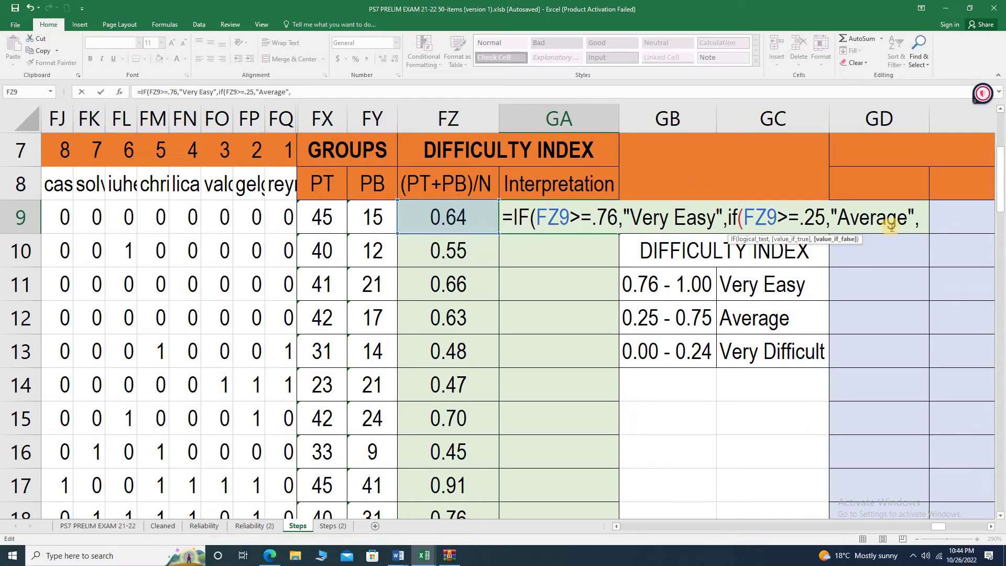
Finish the GA9 formula with "Very Difficult" as the remaining outcome and fill it down through row 58.
type("\"Vey")
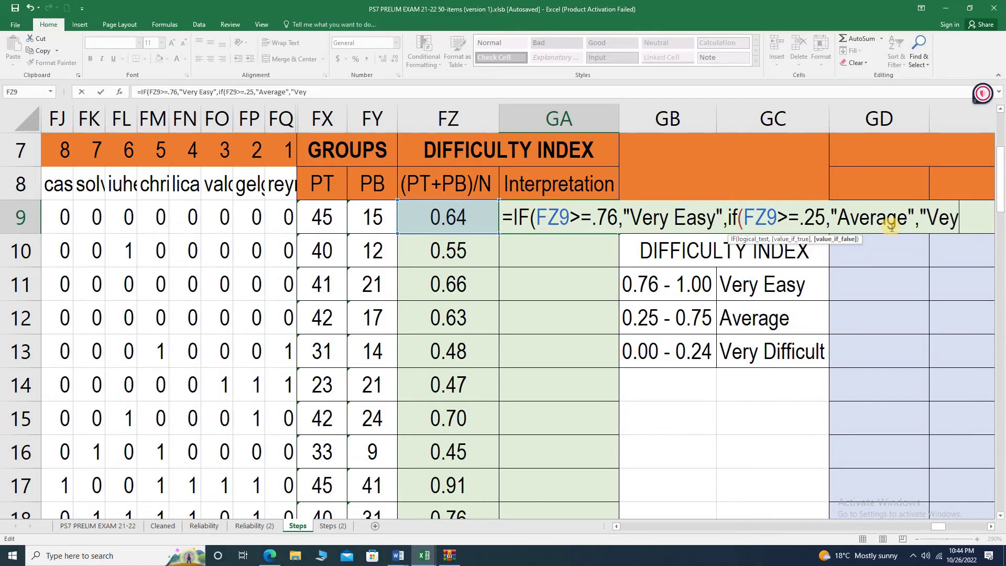
key("BackSpace")
type("ry Diffi")
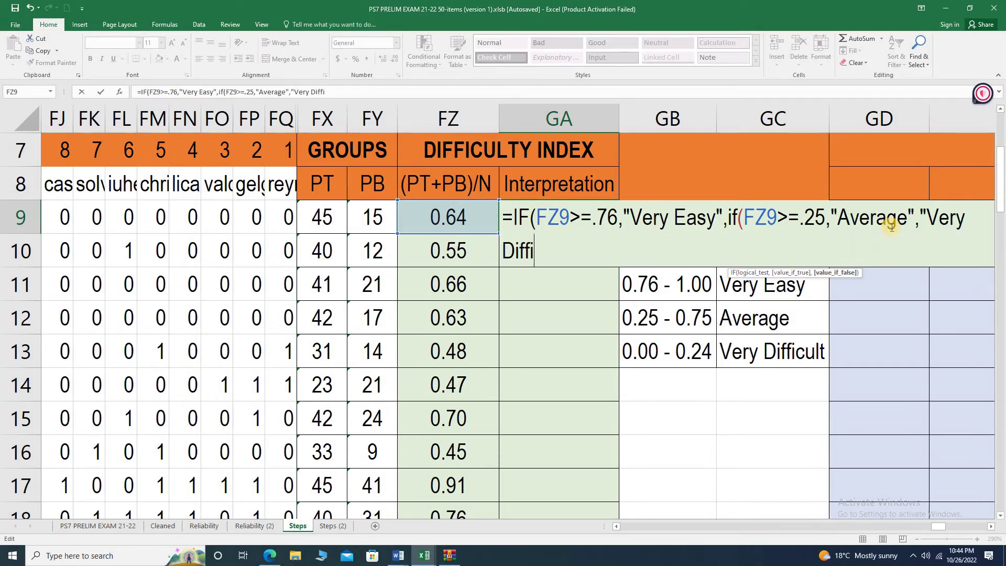
type("cult")
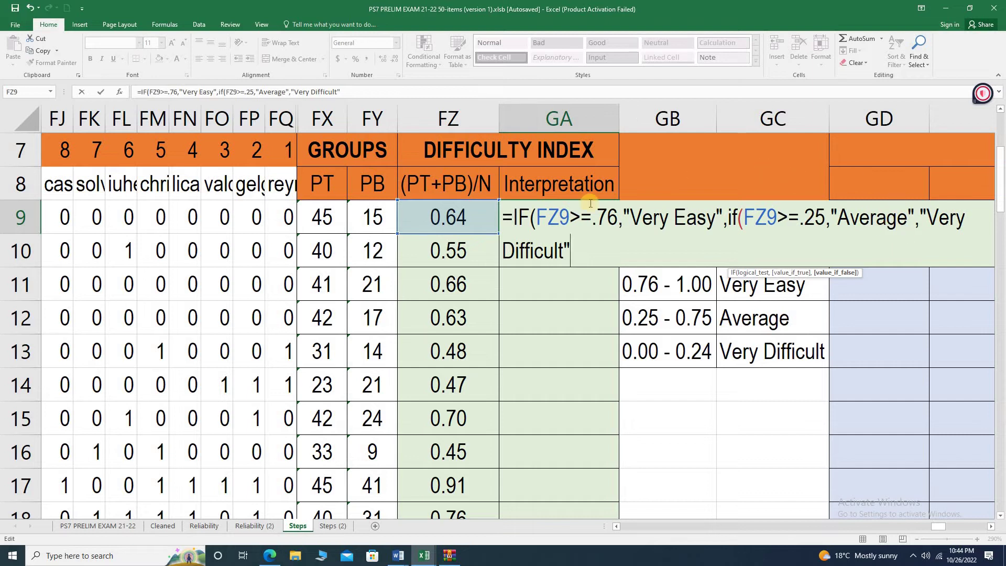
type("\"))")
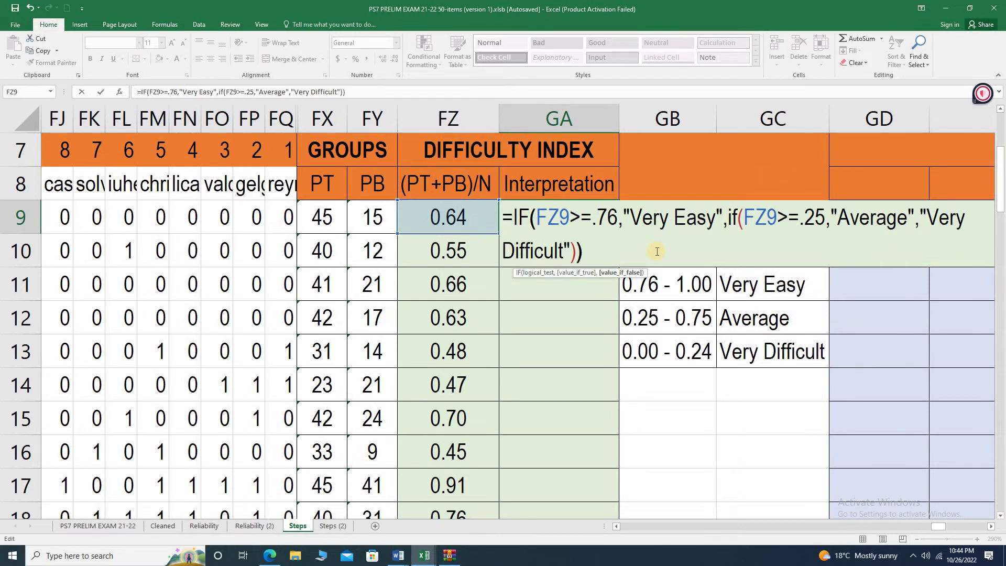
key("Return")
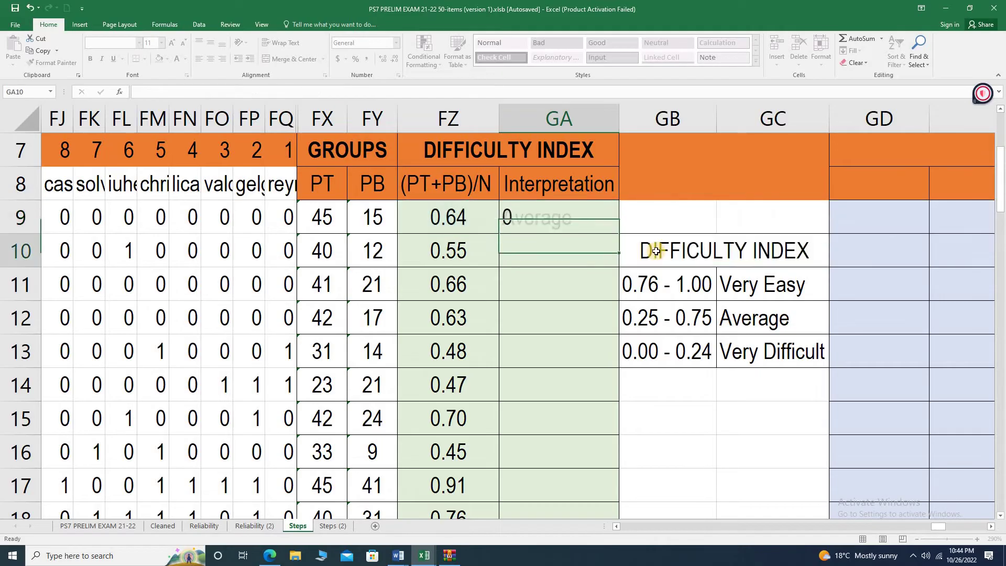
left_click(559, 220)
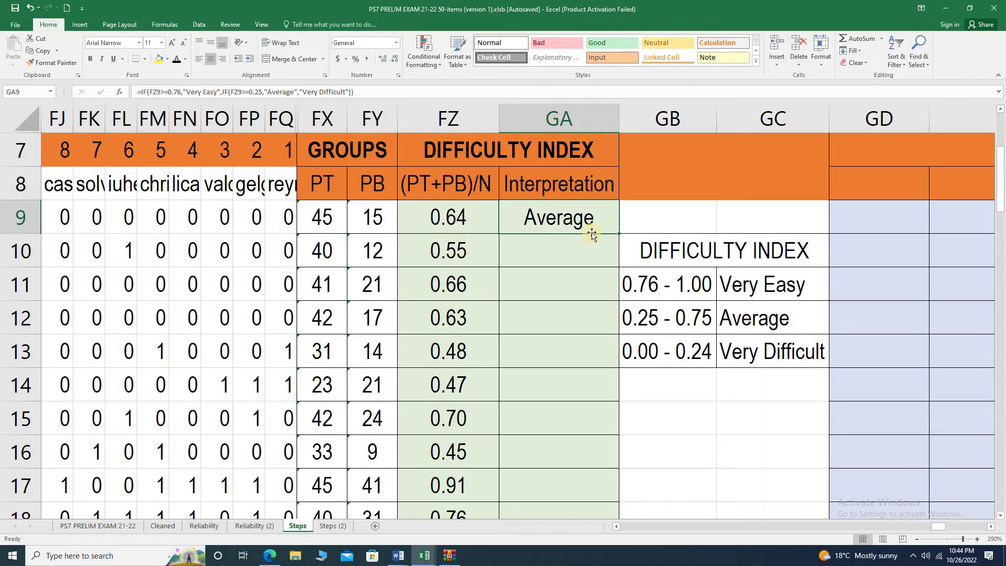
left_click_drag(620, 234, 586, 292)
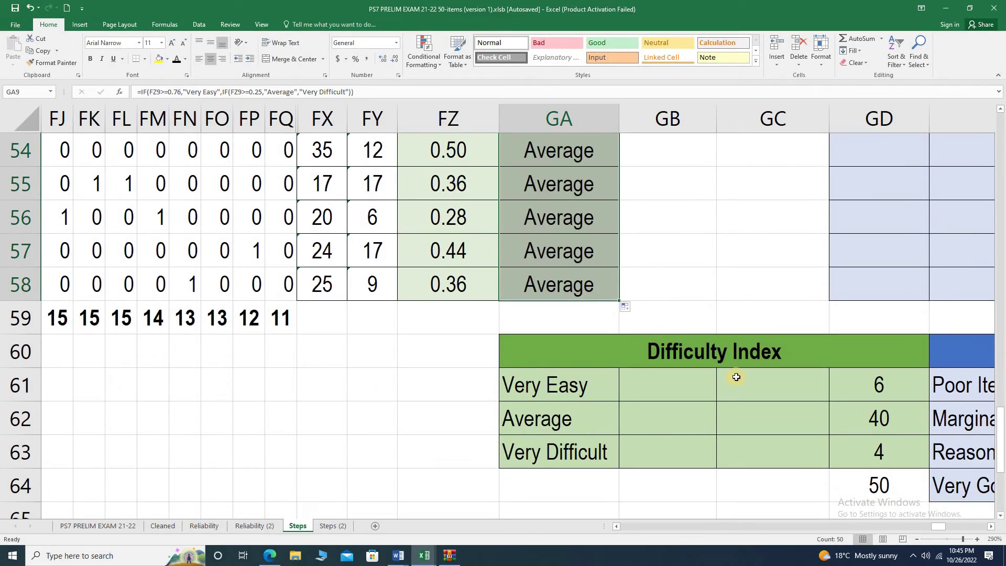
Examine the Difficulty Index summary below the table, checking the category count formulas and the total in GD64.
left_click(561, 388)
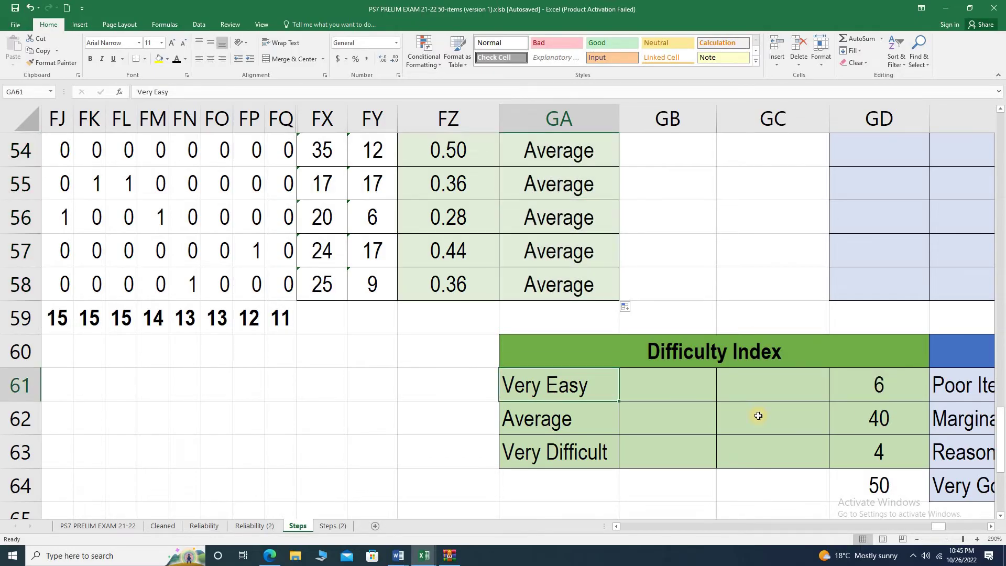
left_click(557, 423)
left_click(881, 417)
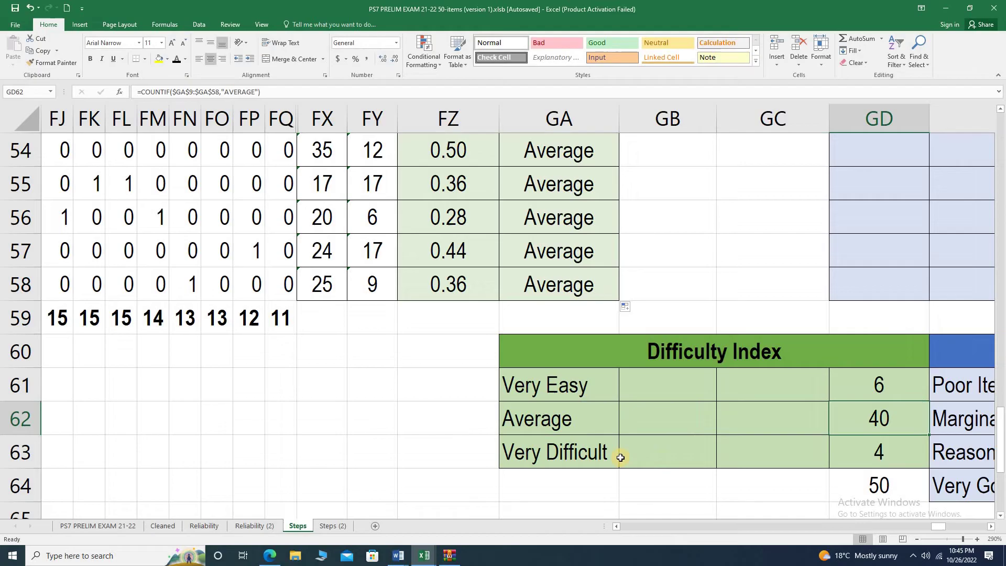
left_click(574, 460)
left_click(878, 460)
left_click(886, 485)
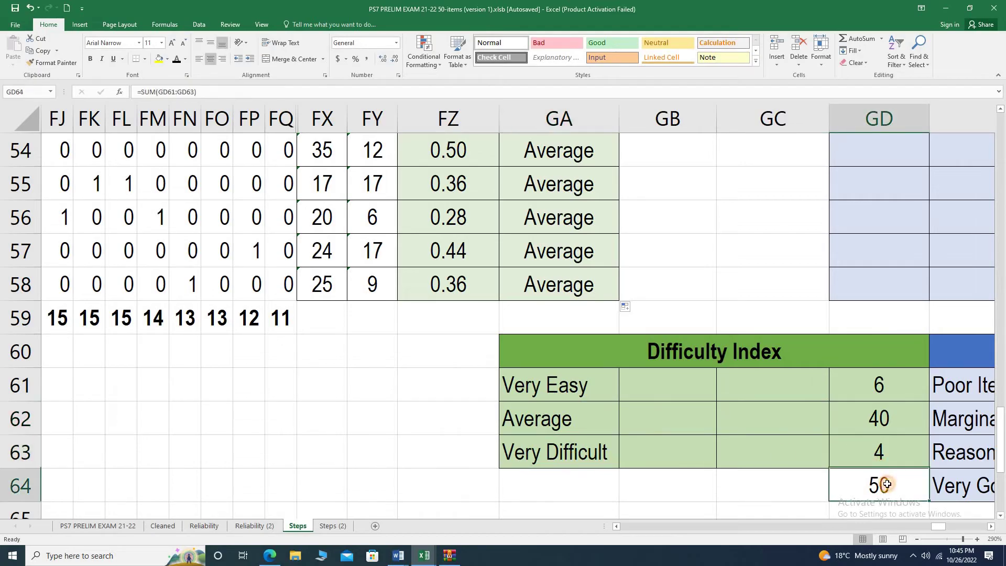
Hide columns GB and GC, which hold the difficulty index legend.
scroll(702, 369, "up", 18)
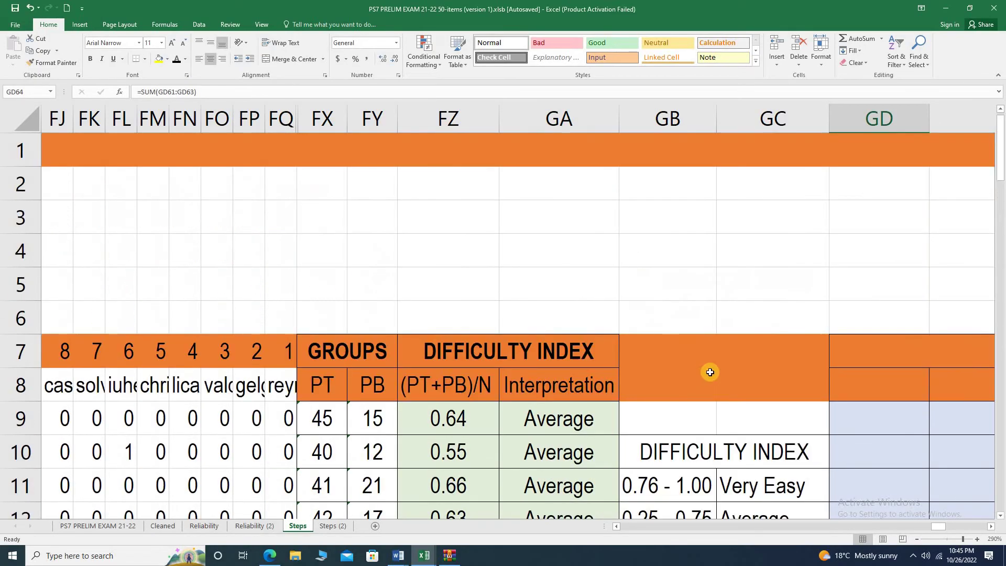
left_click_drag(671, 119, 715, 117)
right_click(754, 116)
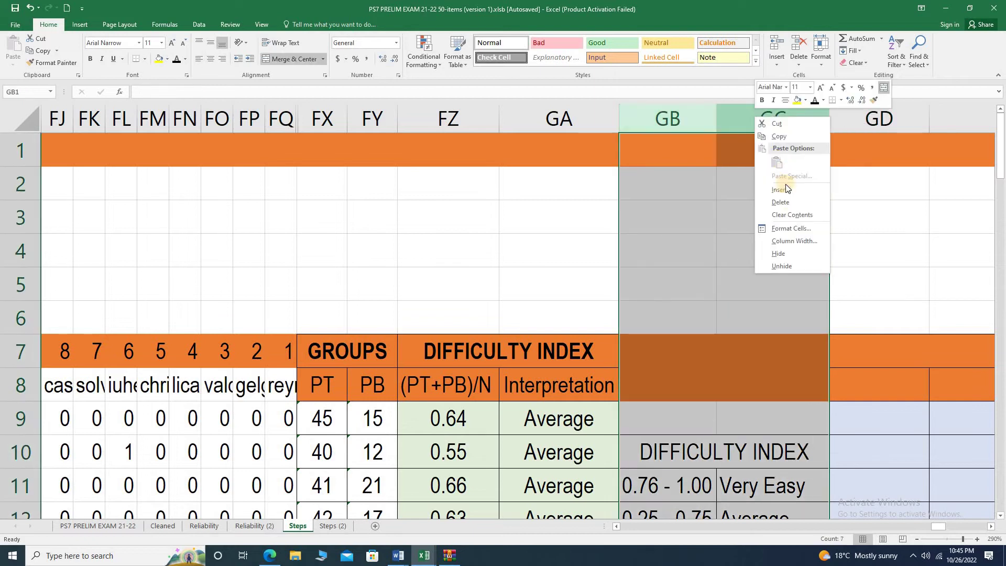
left_click(781, 254)
Review the Difficulty Index summary in GA60:GD64, comparing the Average and Very Difficult labels with their count formulas.
scroll(671, 315, "down", 18)
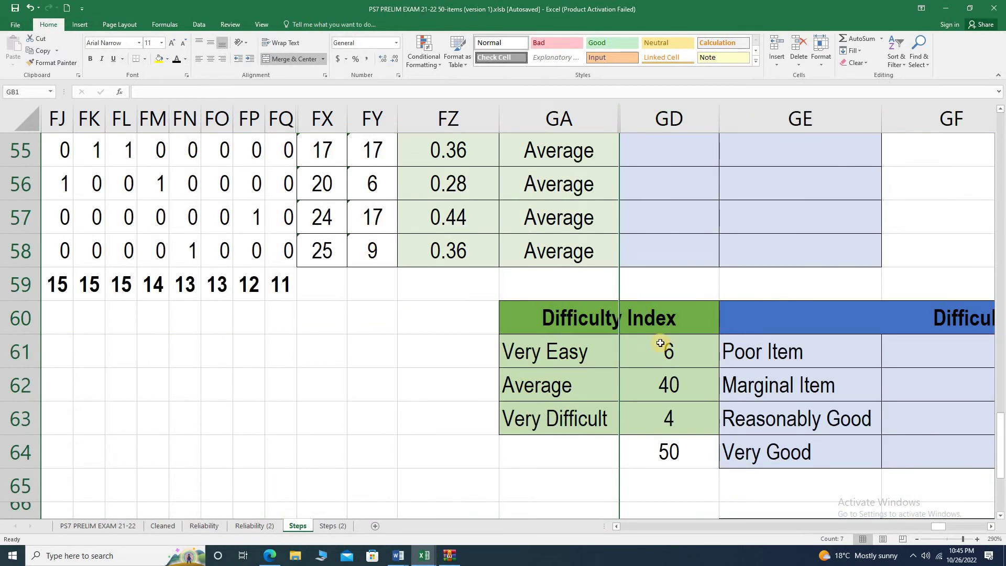
scroll(584, 325, "up", 18)
scroll(584, 330, "down", 5)
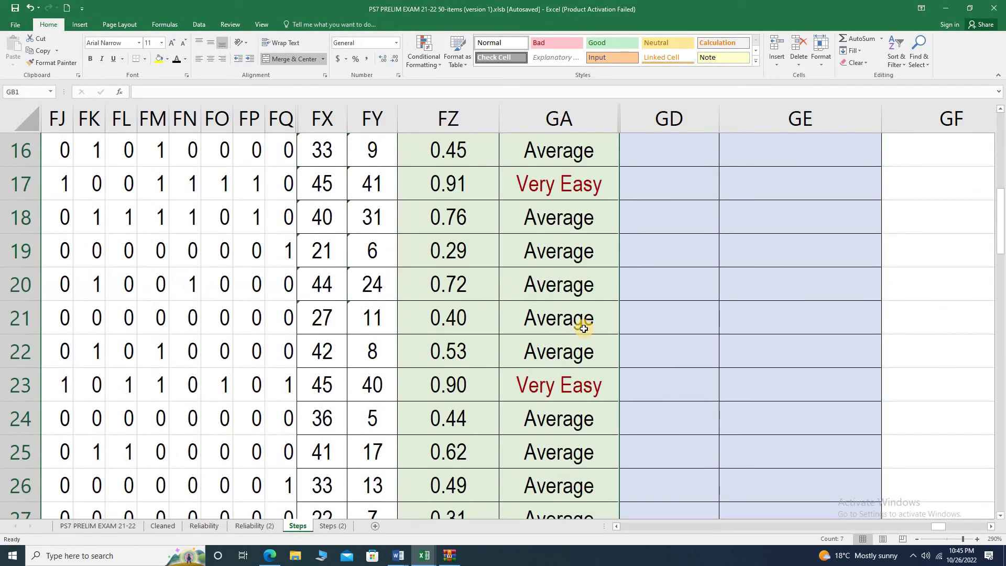
scroll(584, 328, "down", 14)
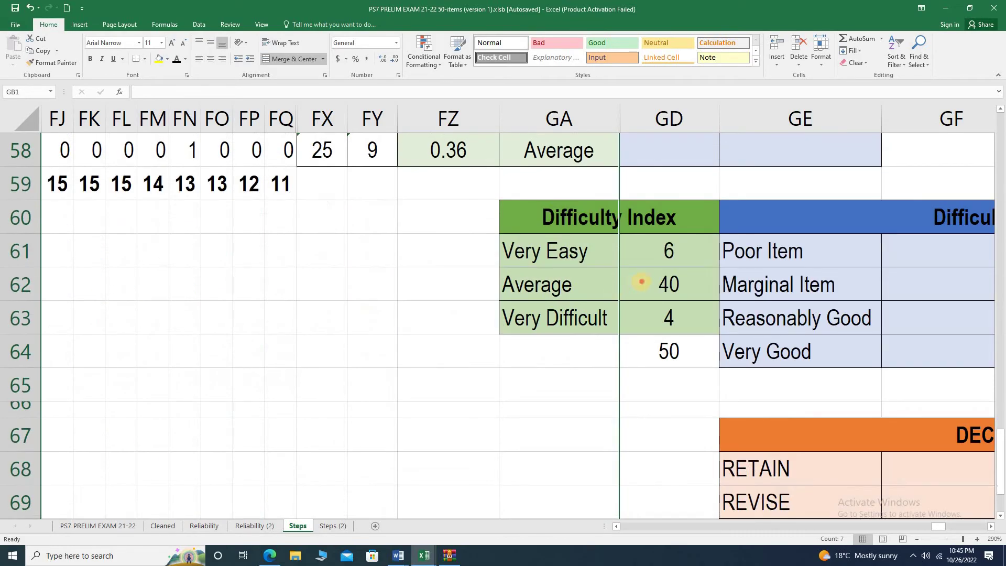
left_click(642, 283)
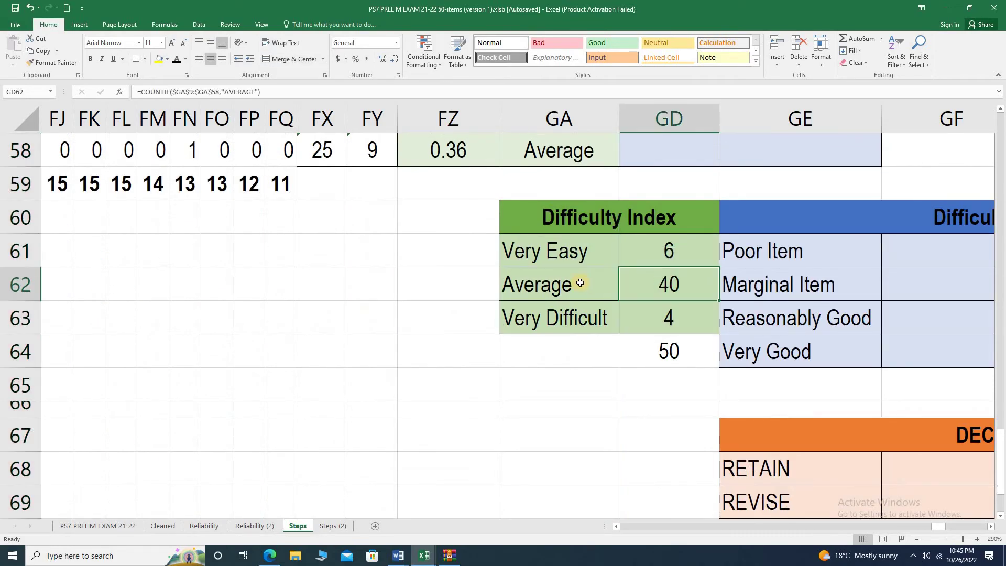
left_click(546, 285)
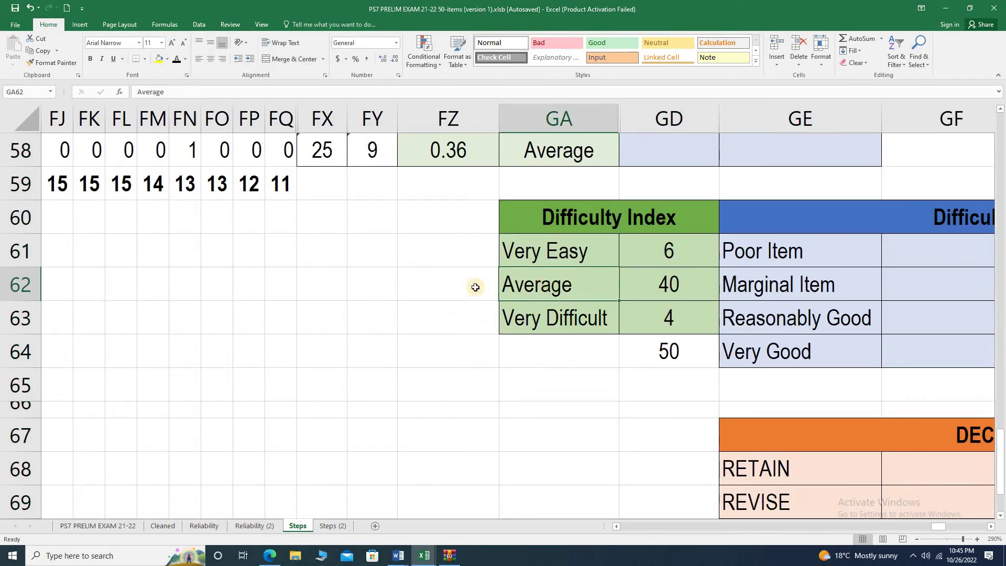
left_click(669, 286)
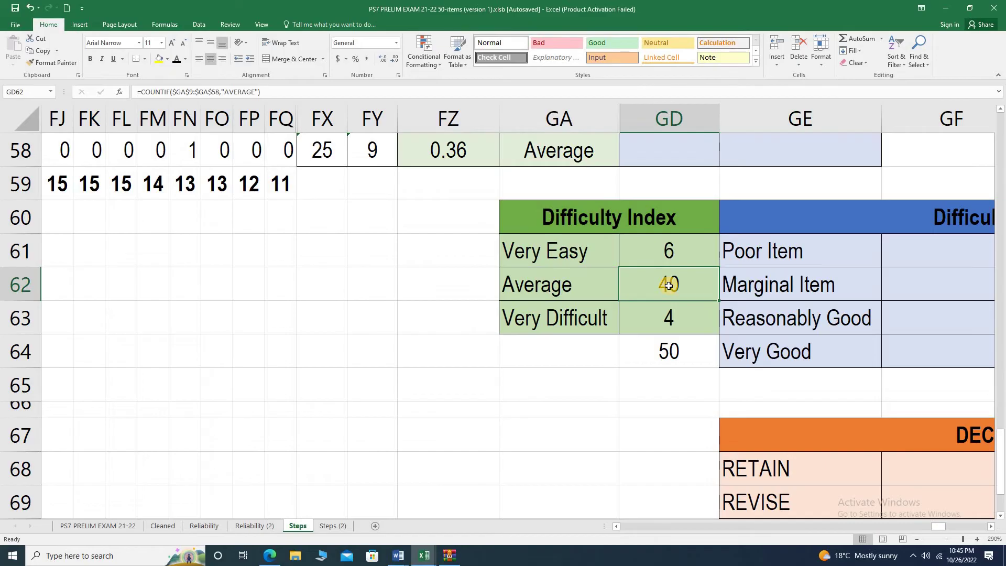
left_click(592, 283)
left_click(580, 251)
left_click(580, 321)
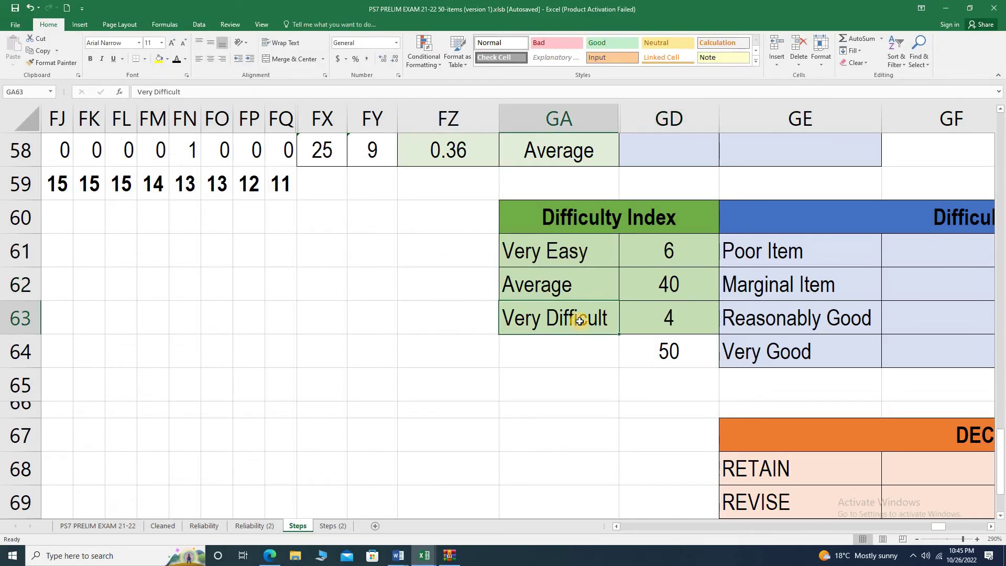
left_click(663, 318)
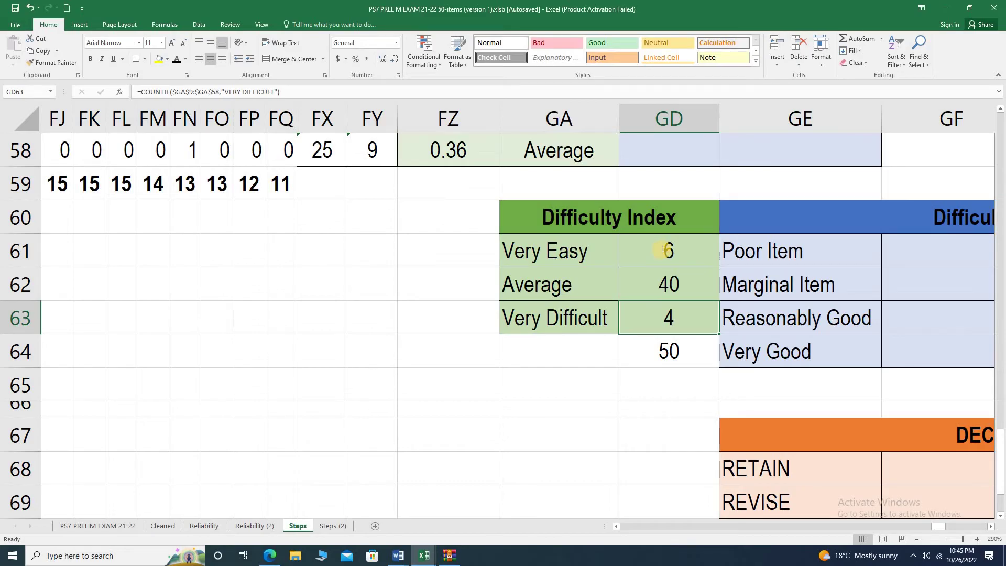
Retitle the blue summary heading in GE60 as "Discrimination Index".
left_click(827, 227)
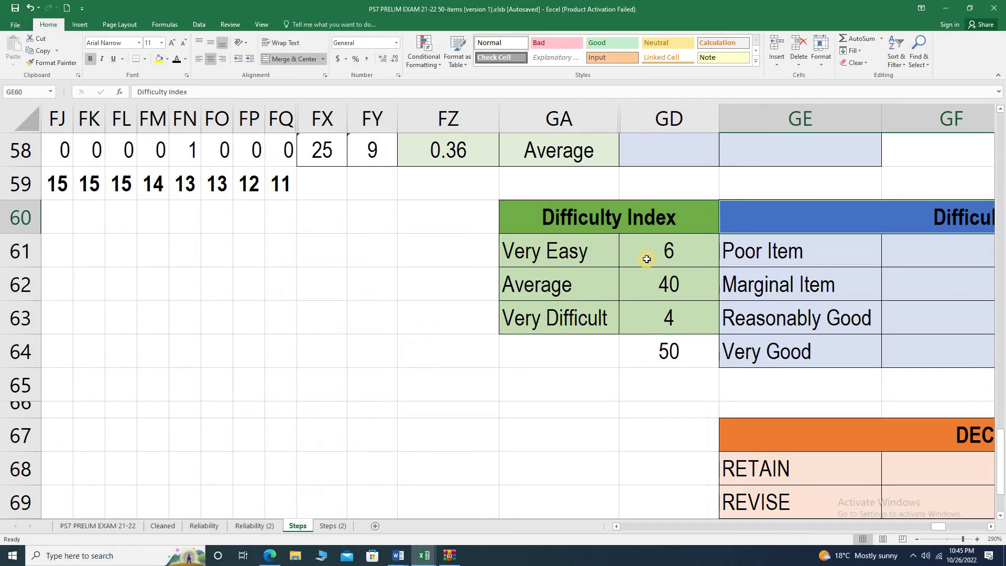
key("Return")
Change the font color of the hidden Discrimination Index headers in GD7:GE8 to black.
scroll(795, 205, "up", 16)
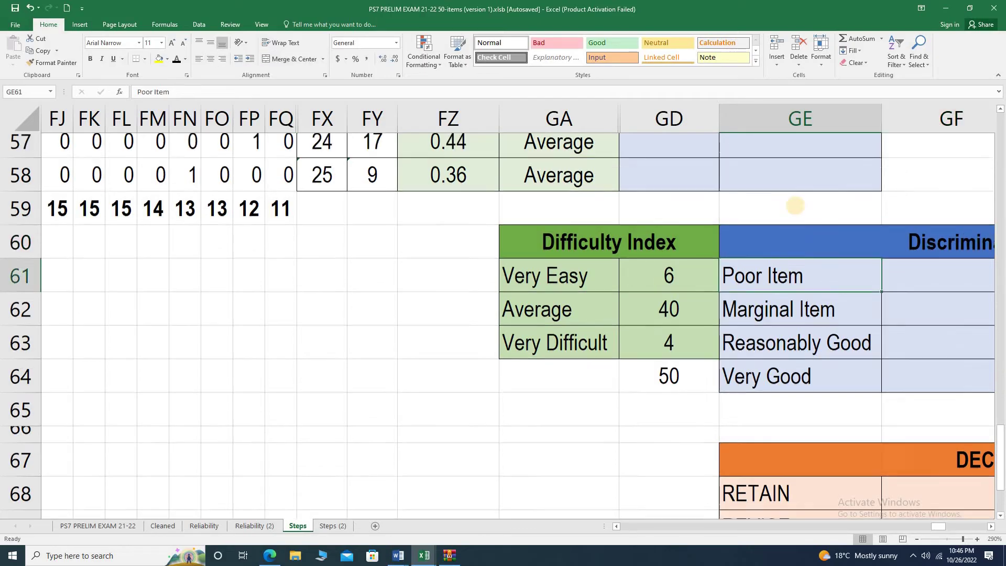
scroll(795, 205, "up", 3)
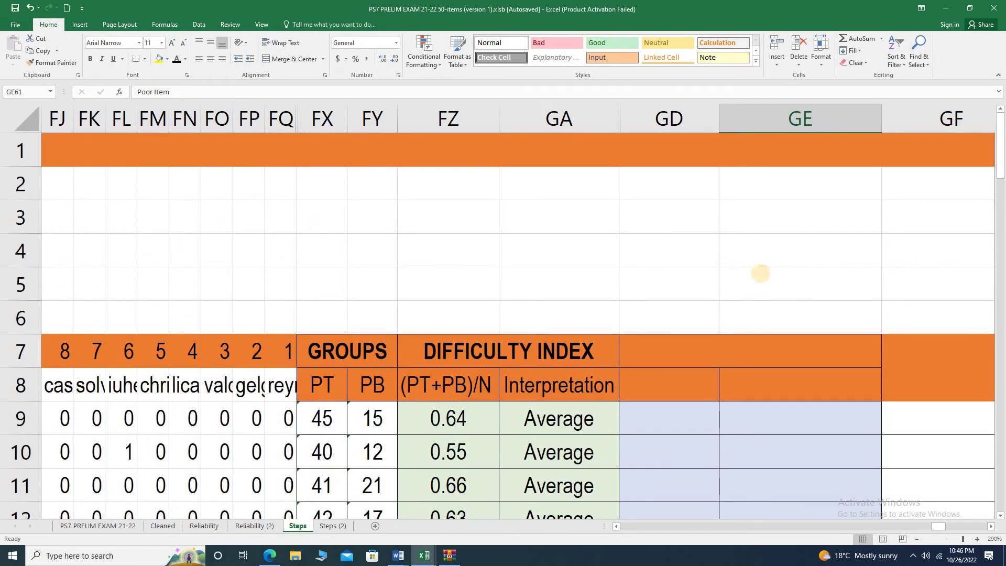
scroll(760, 272, "down", 1)
left_click_drag(710, 254, 611, 242)
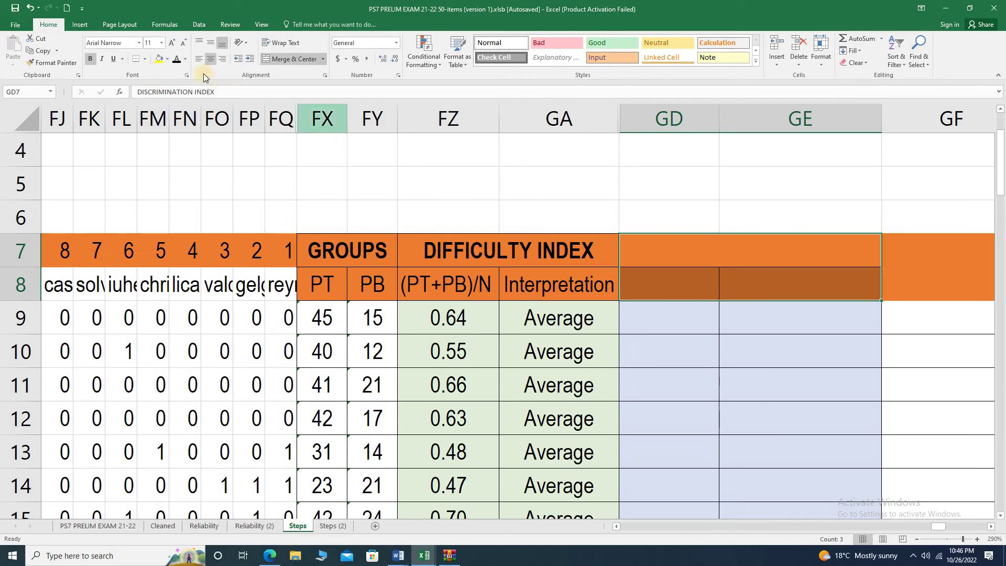
Calculate item 1's discrimination index in GD9 with the formula =(FX9-FY9)/47.
left_click(665, 321)
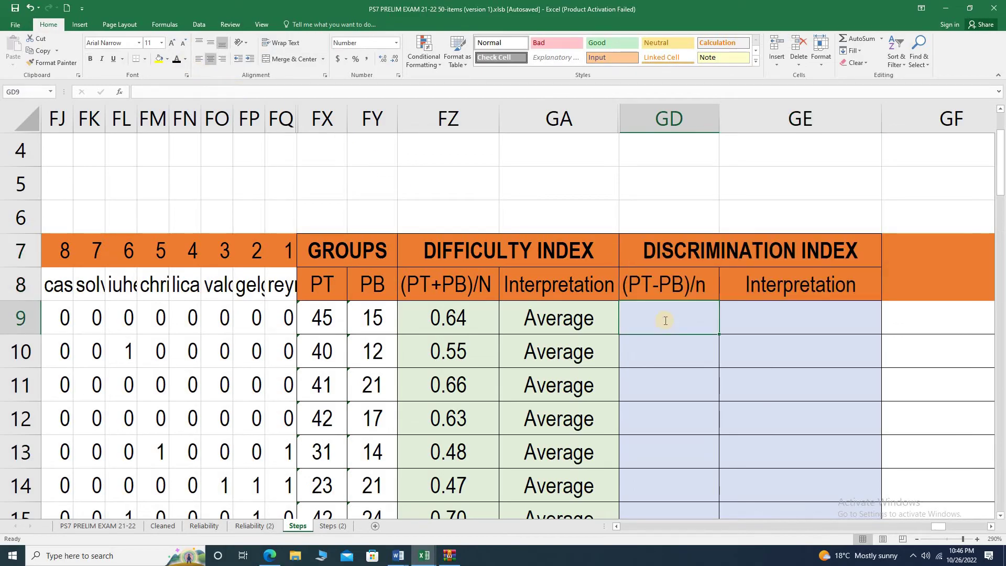
type("=(")
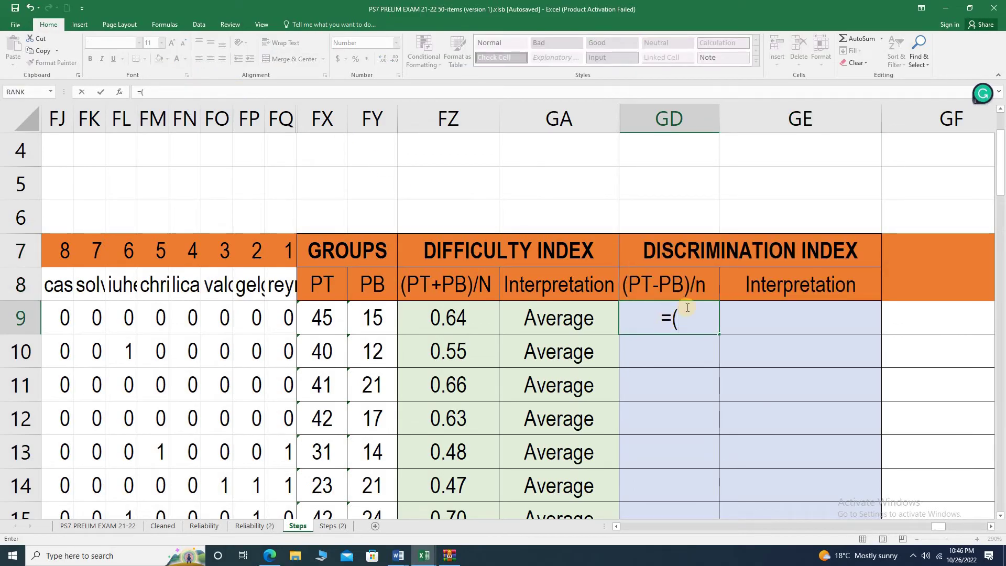
left_click(328, 318)
type("-")
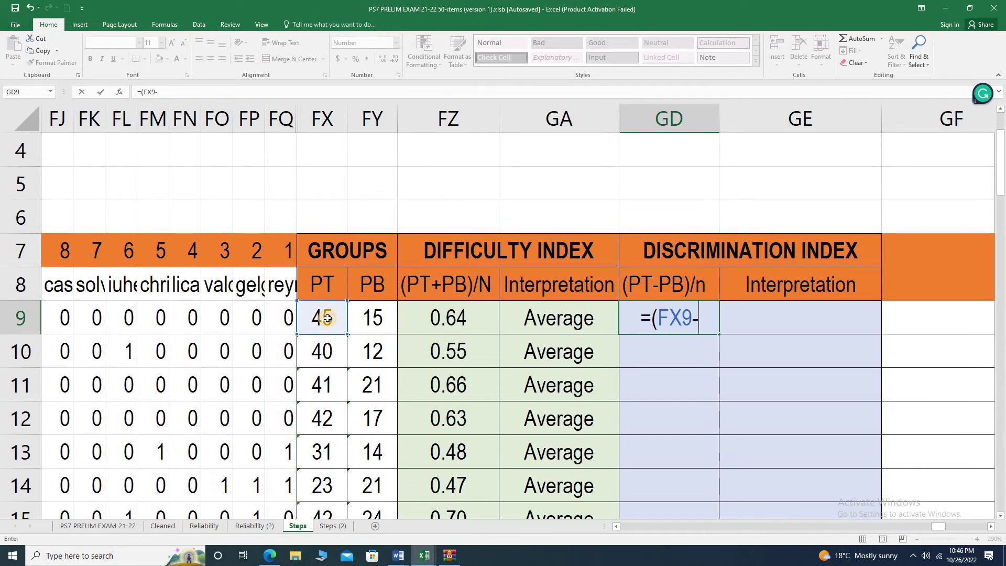
left_click(365, 322)
type(")")
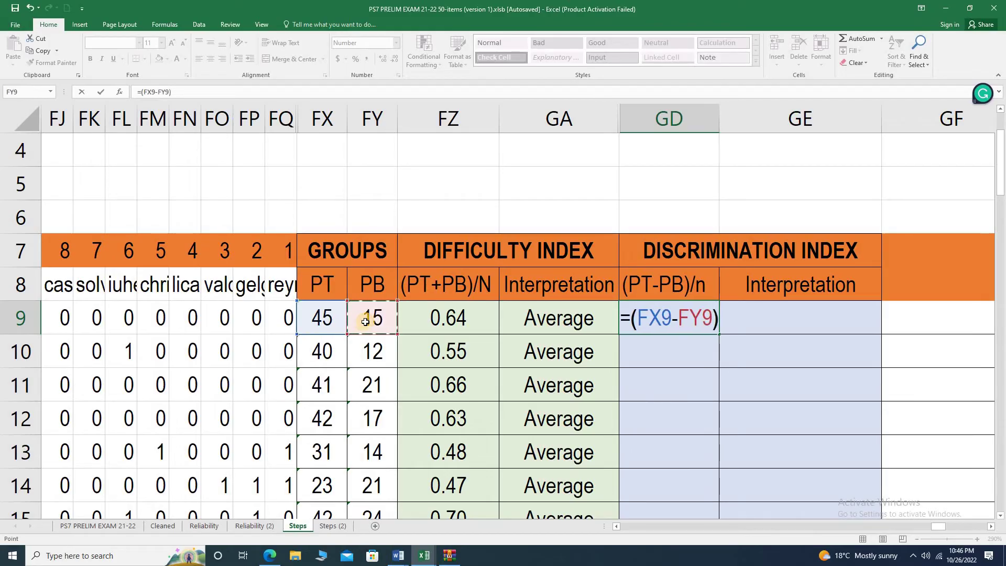
type("/")
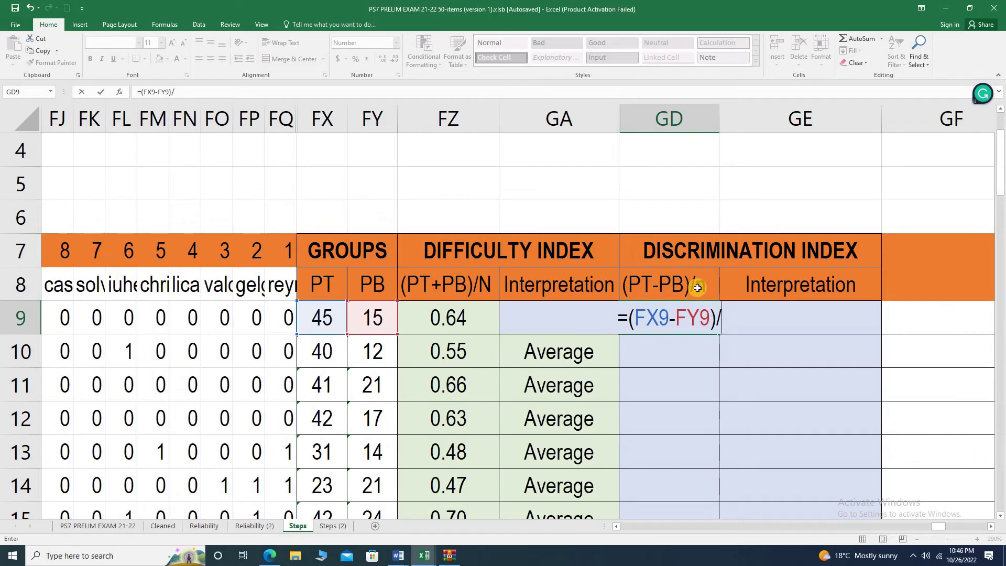
type("47")
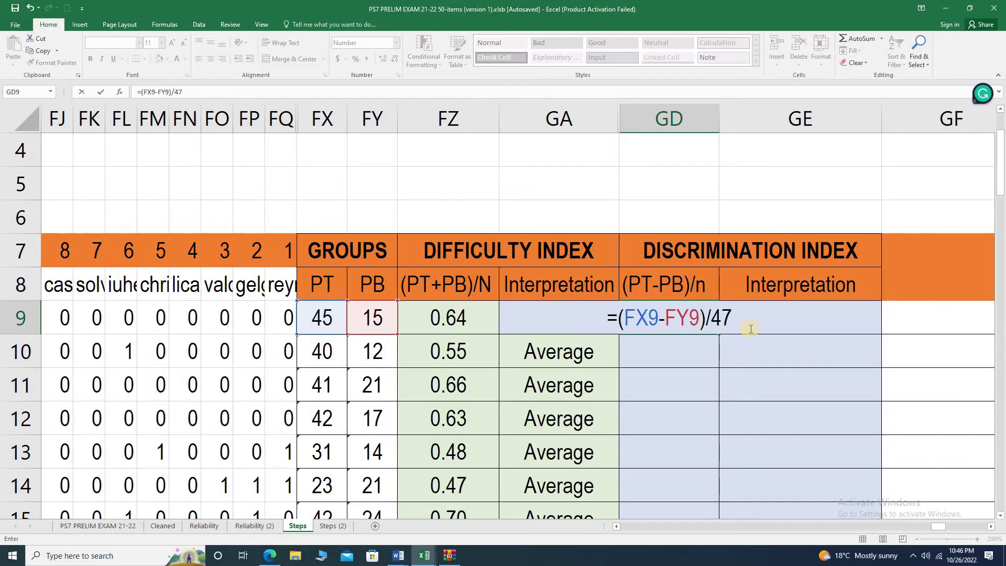
key("Return")
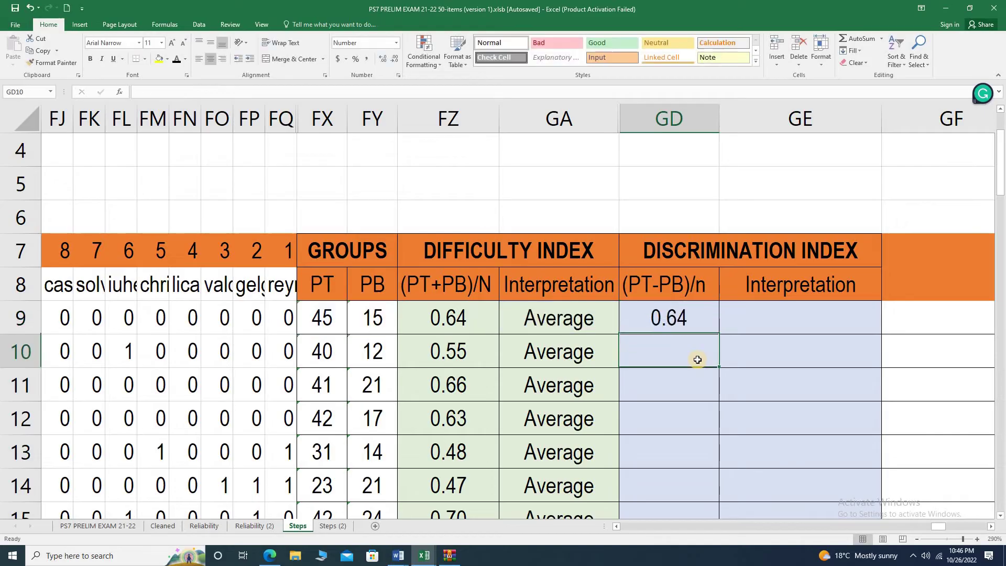
Fill the discrimination index formula from GD9 down through row 58.
left_click(685, 328)
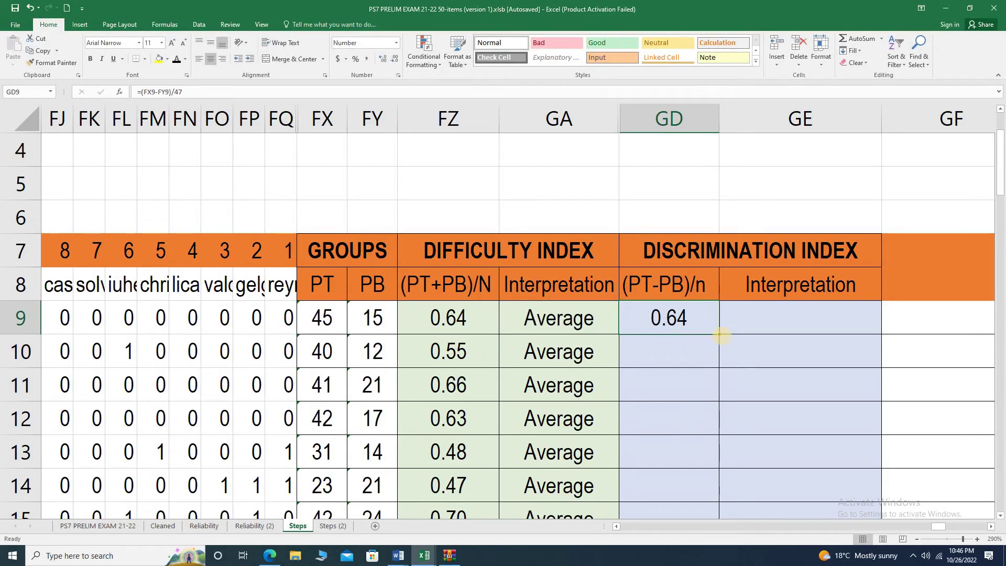
left_click_drag(721, 334, 698, 293)
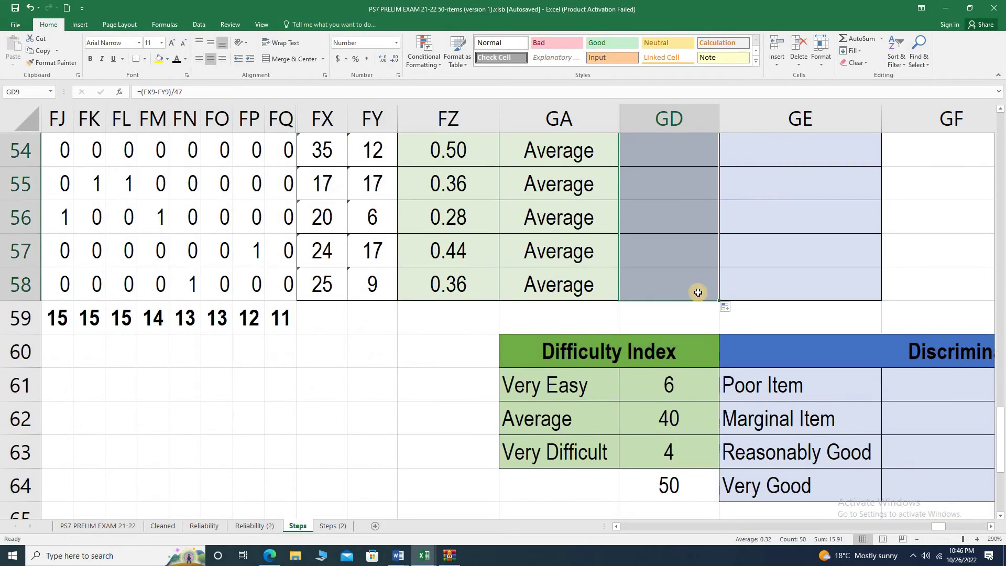
scroll(692, 292, "up", 17)
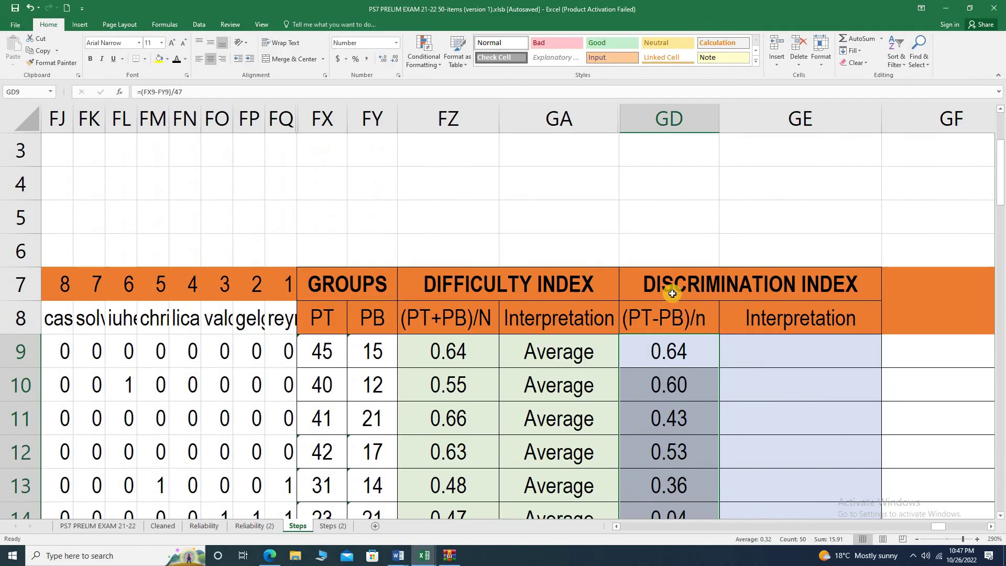
Change the font color of the hidden discrimination index legend in GF10:GG14 to black.
scroll(832, 490, "down", 1)
left_click(991, 526)
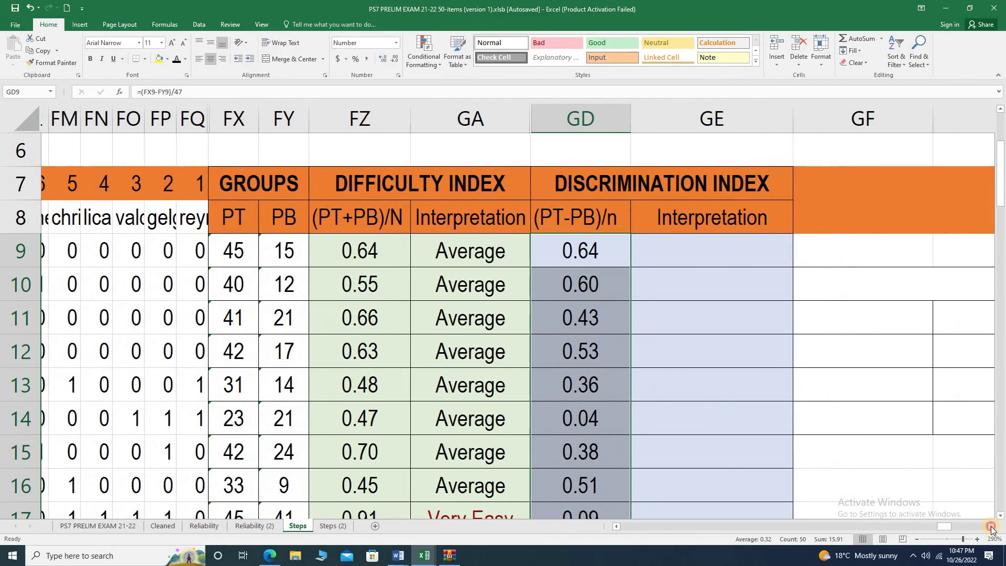
left_click(991, 526)
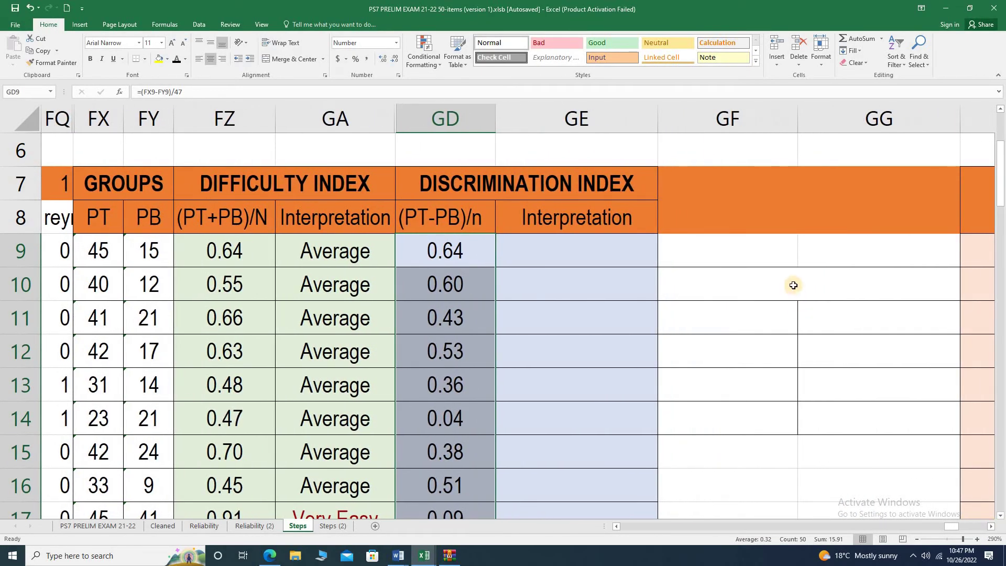
left_click_drag(794, 285, 796, 433)
type("DISCRIMINATION INDEX 0.40 and above\tVery Good 0.30 - 0.39\tReasonably Good 0.20 - 0.29\tMarginal Item 0.19 and below\tPoor Item")
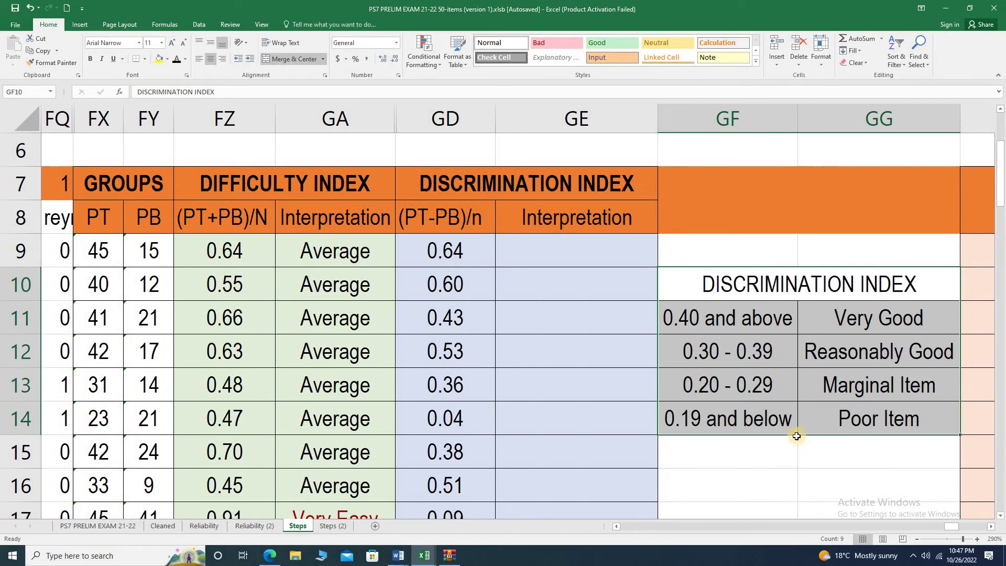
Examine the discrimination index legend, matching each value range to its interpretation from Very Good to Poor Item.
left_click(738, 380)
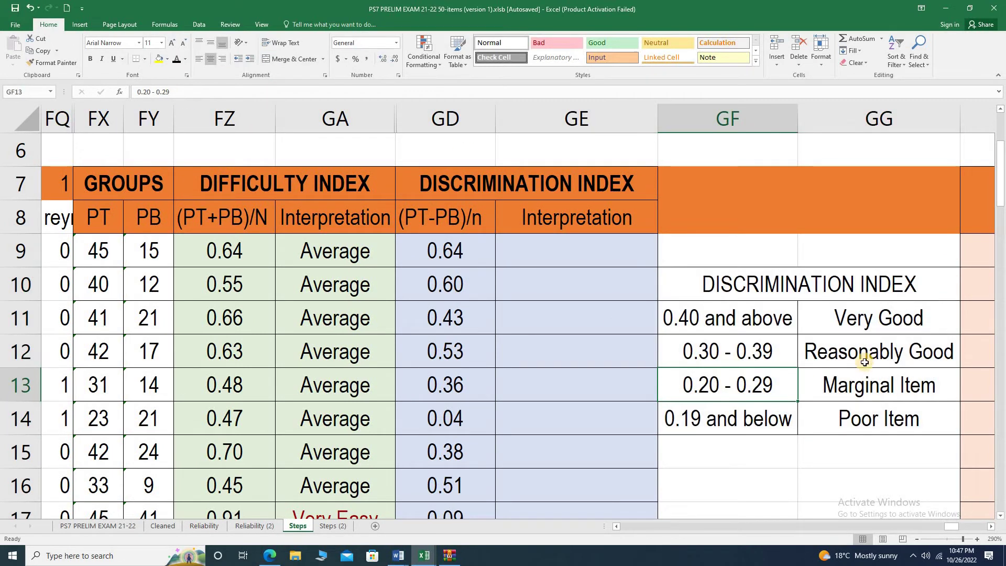
left_click(857, 317)
left_click(842, 353)
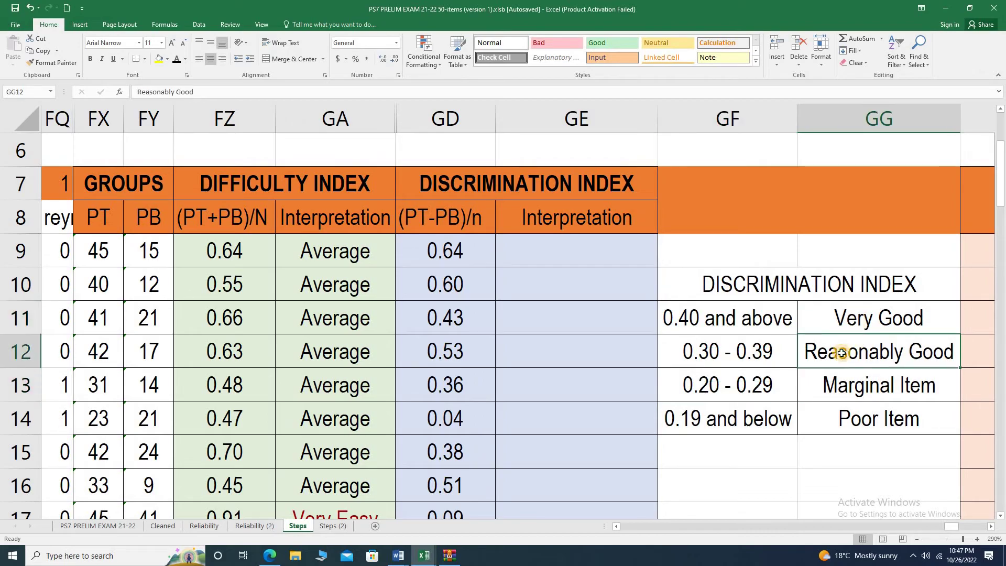
left_click(845, 384)
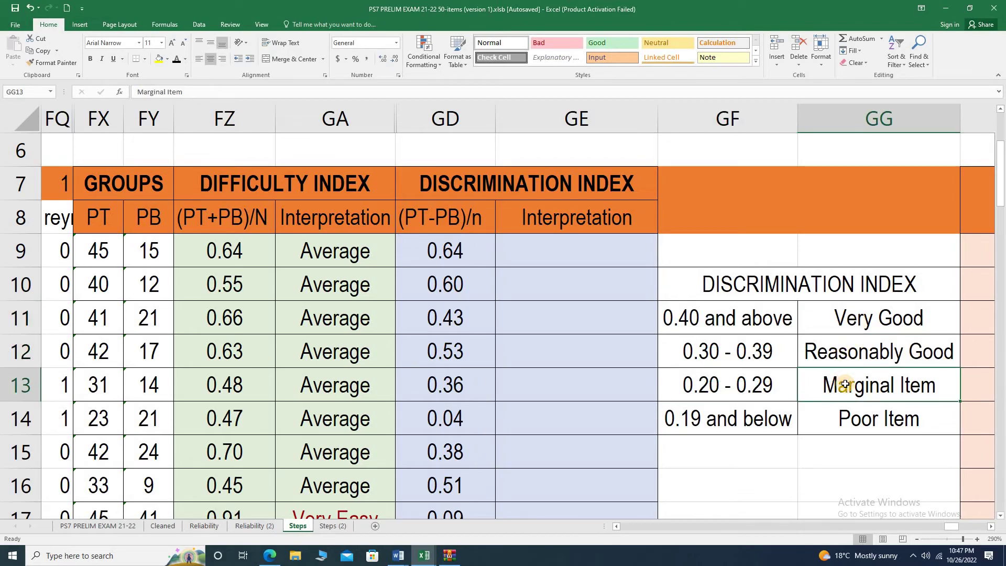
left_click(825, 420)
left_click(704, 416)
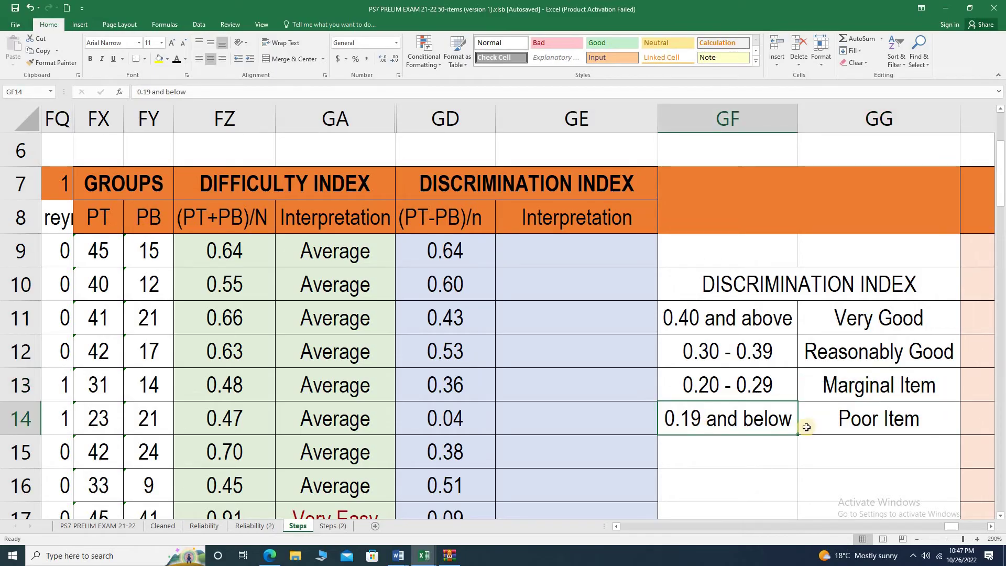
left_click(860, 422)
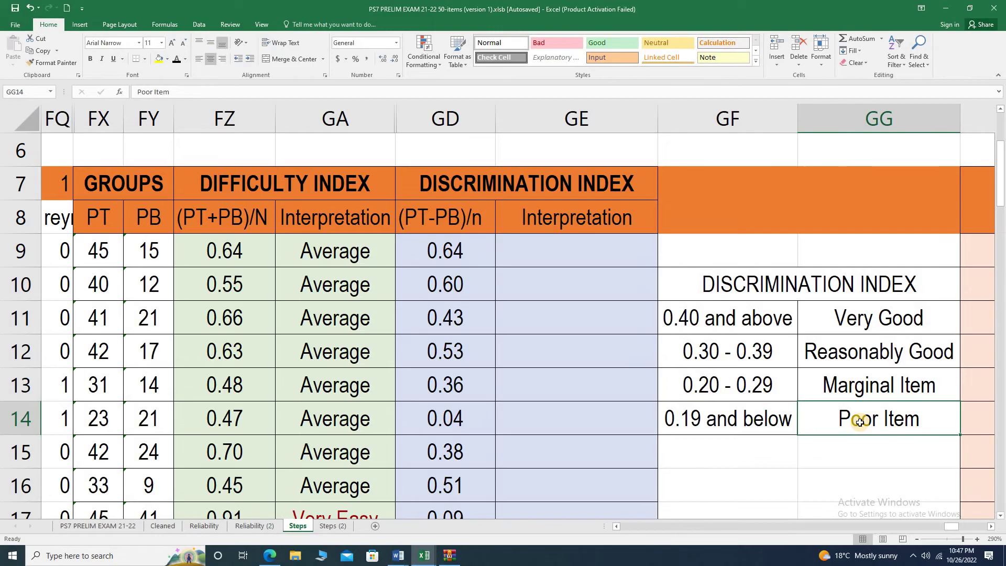
Start a nested IF formula in GE9 that returns "Very Good" when GD9>=.4.
left_click(526, 253)
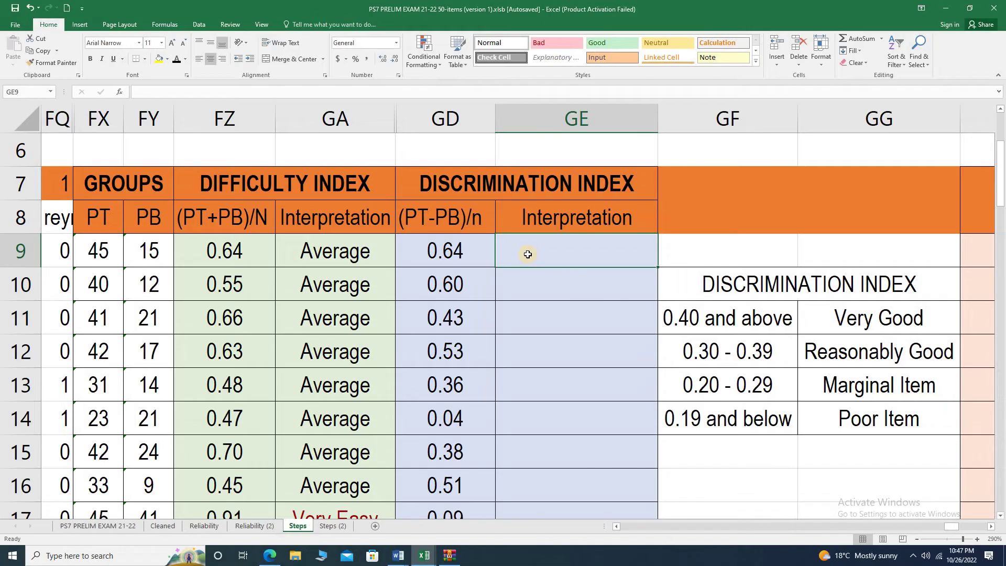
type("=")
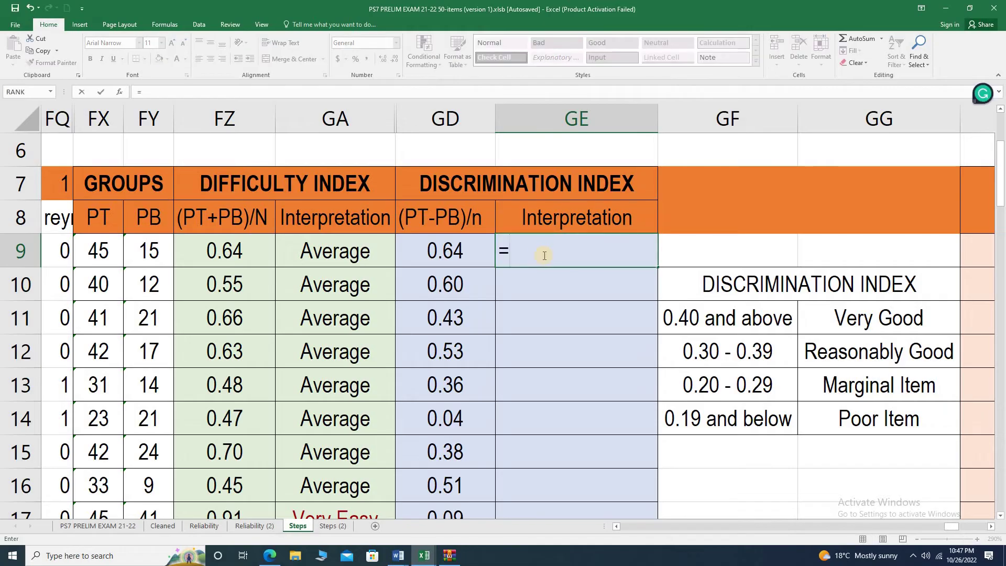
type("if(")
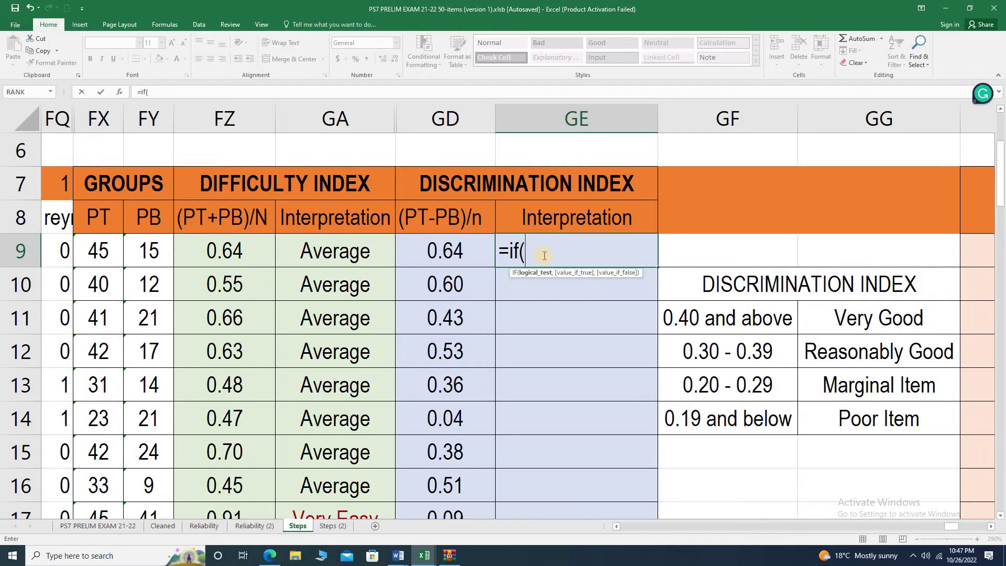
left_click(454, 247)
type("?")
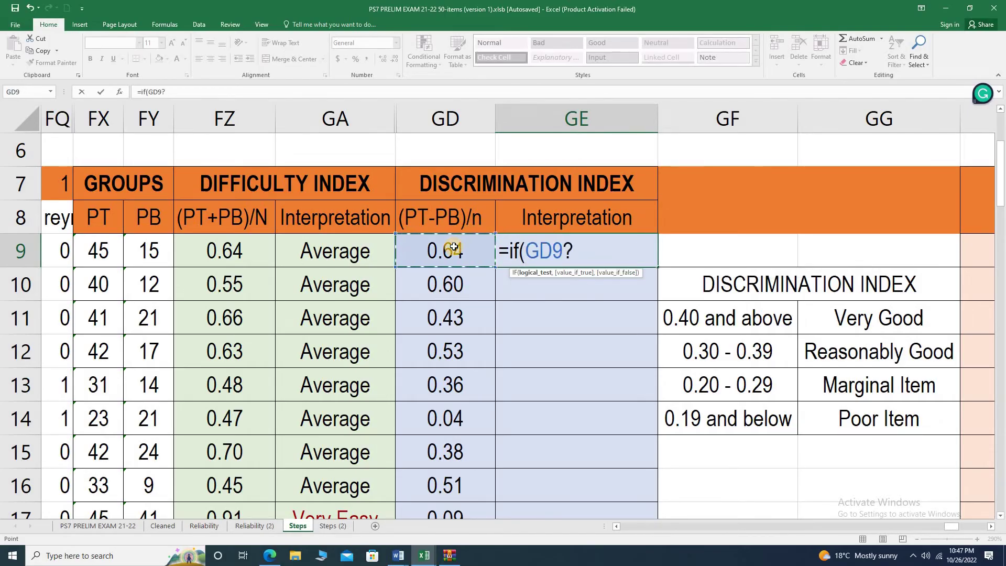
key("BackSpace")
type(">=")
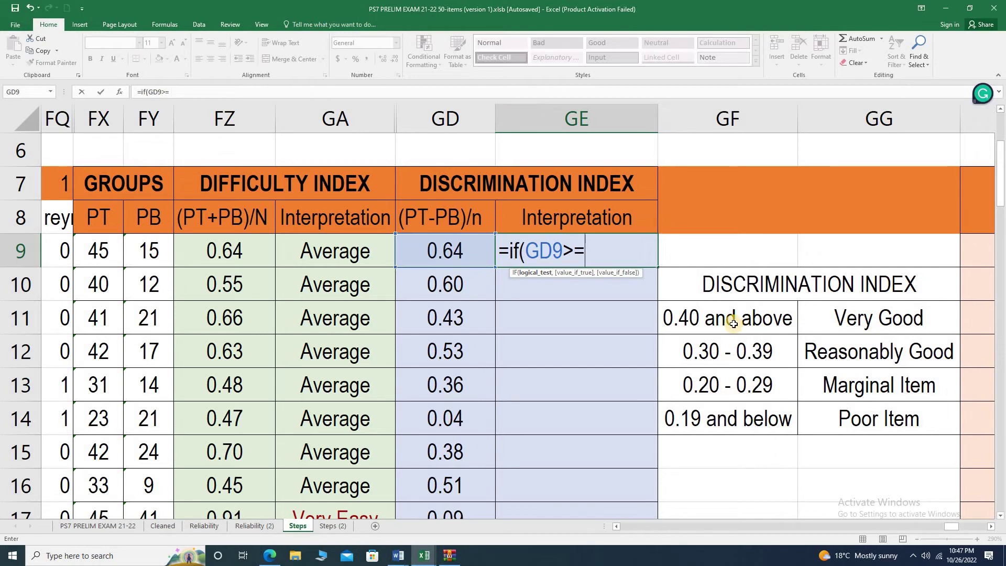
type(".4,")
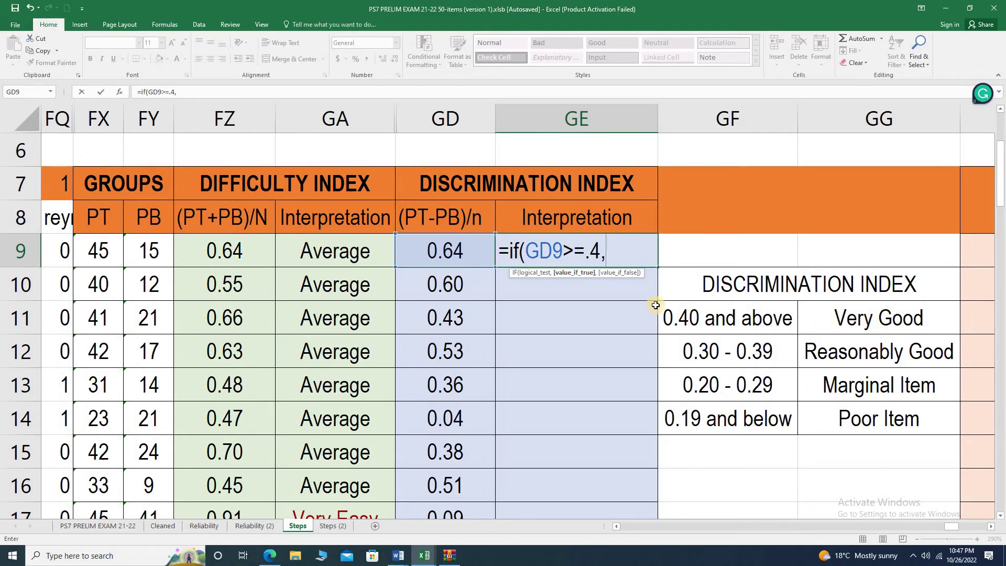
left_click(612, 250)
type("Very Go")
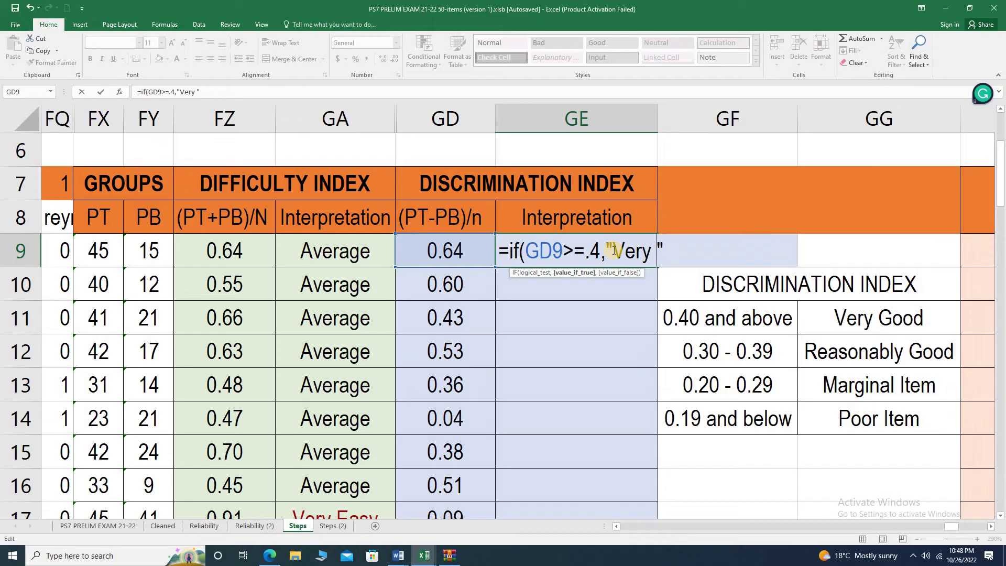
type("os")
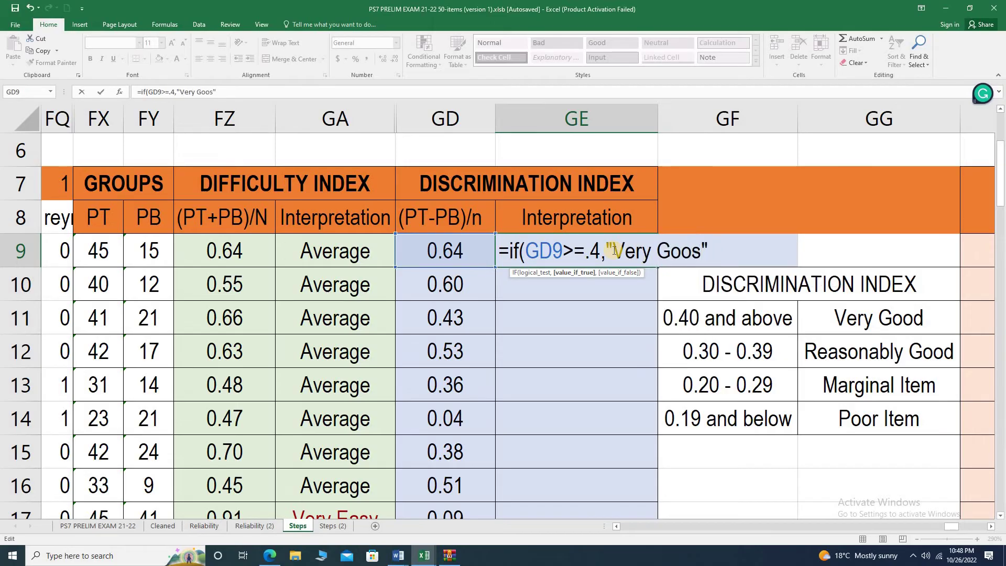
type(",")
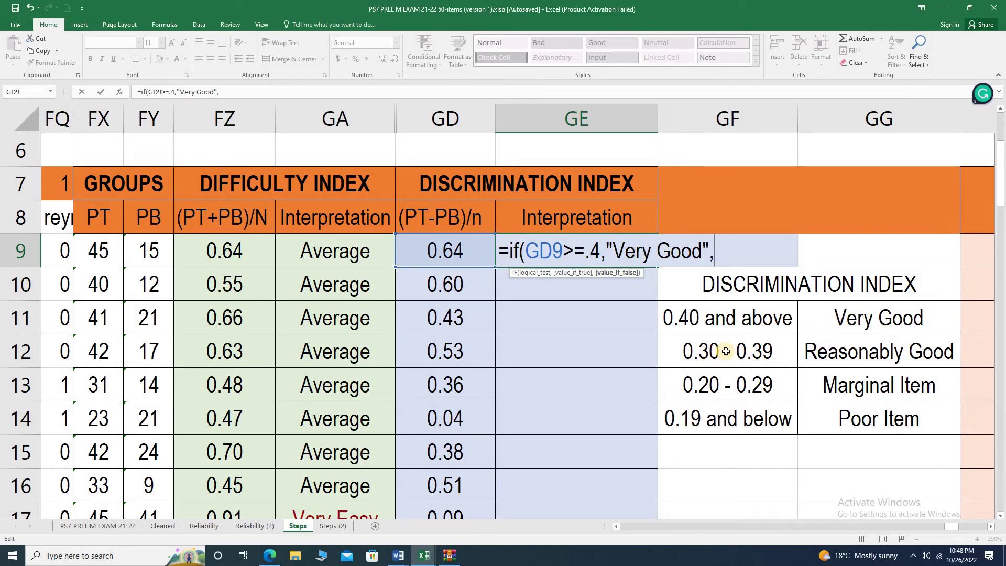
Add a second IF to the GE9 formula that returns "Reasonably Good" when GD9>=.3.
type("if(")
left_click(467, 251)
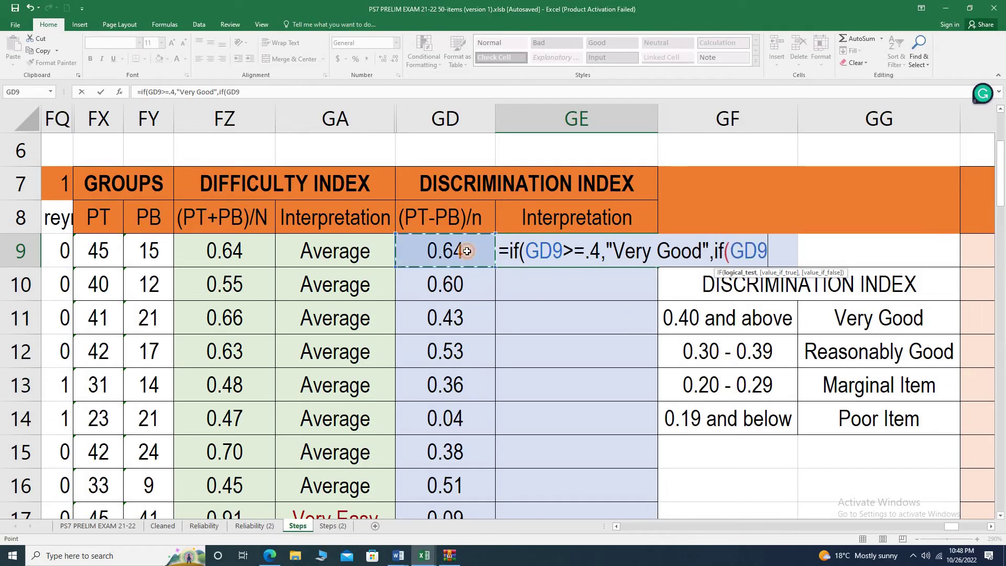
type(">=")
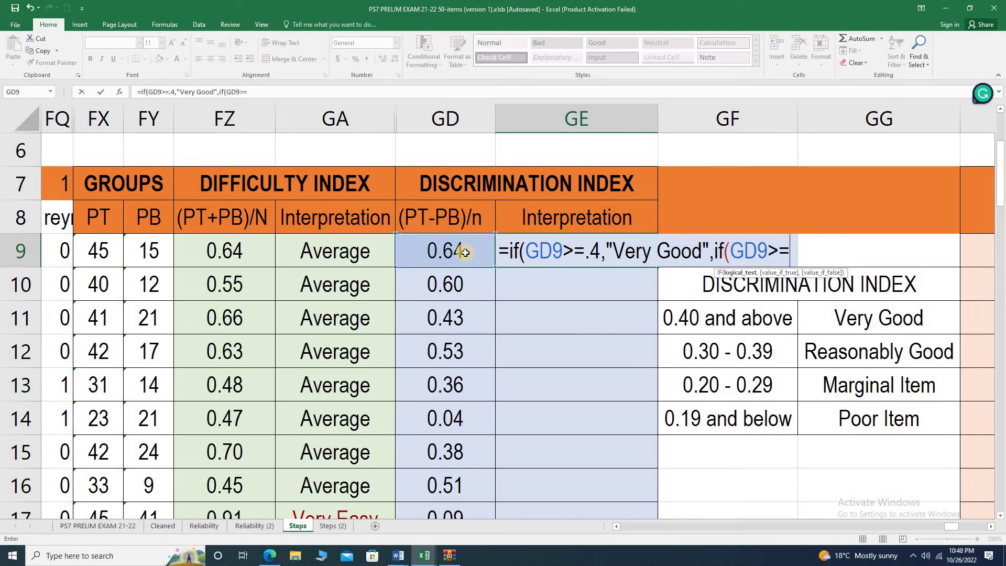
type(".")
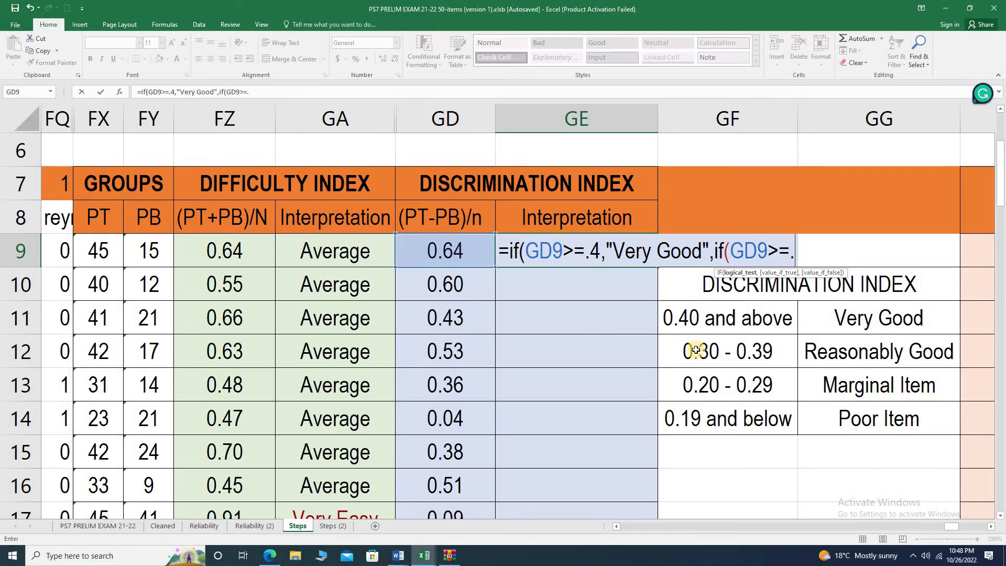
type("3,")
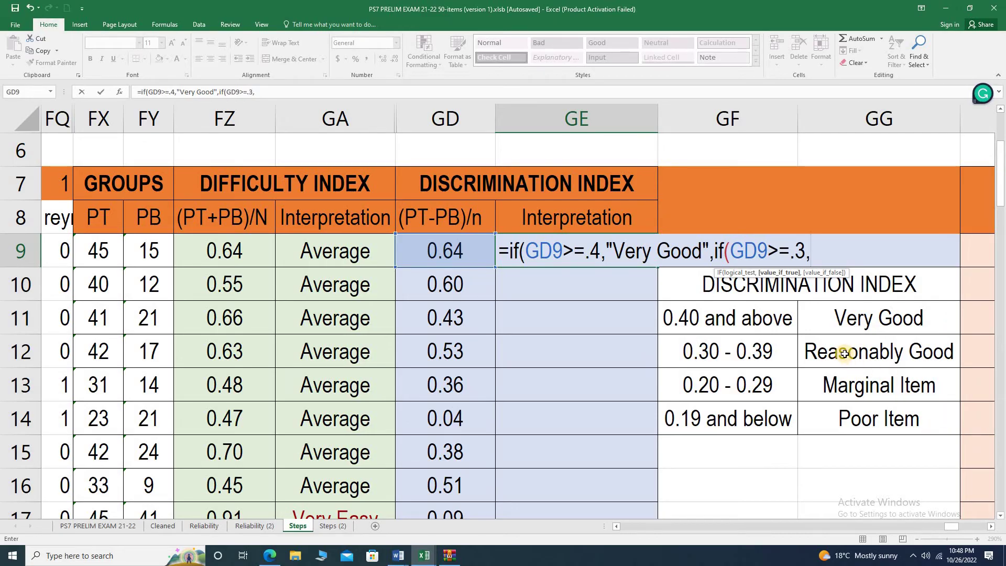
type("\"\"")
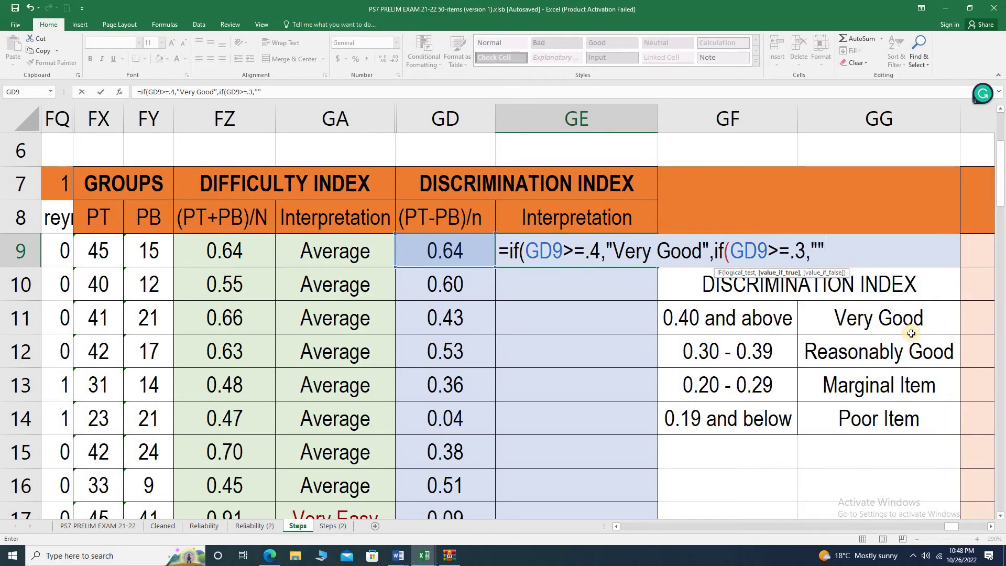
left_click(821, 248)
type("Reasona")
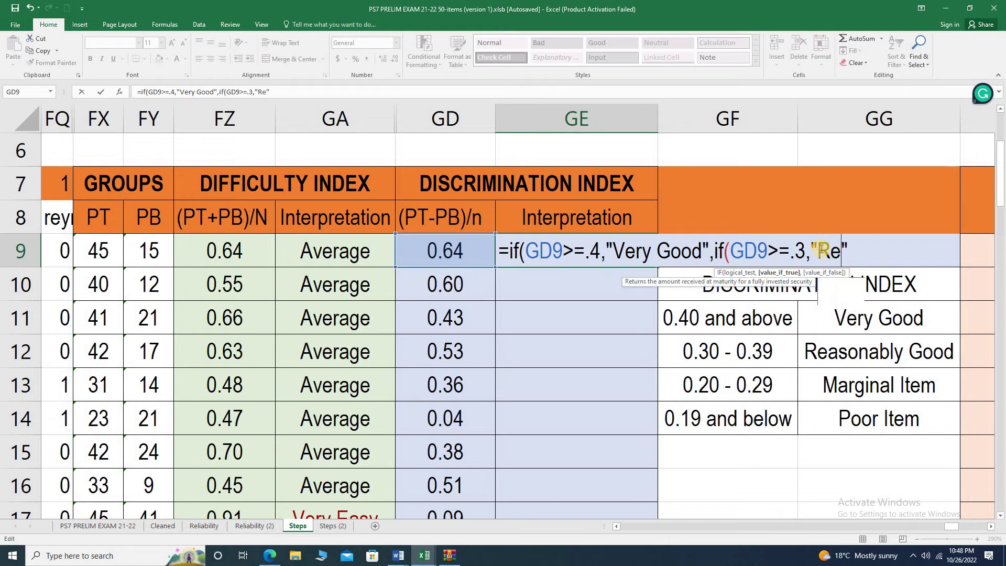
type("bly Gpo")
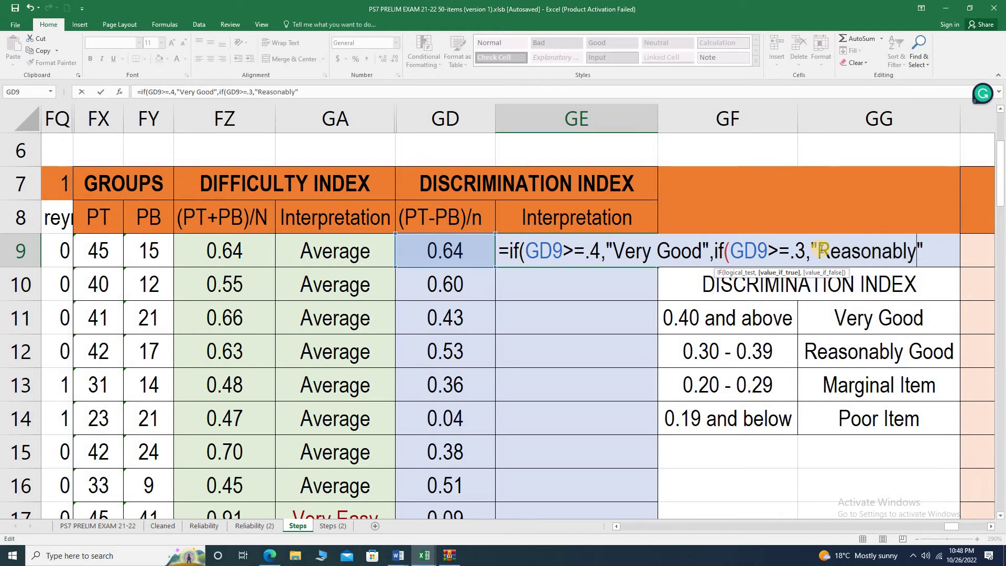
key("BackSpace")
key("BackSpace")
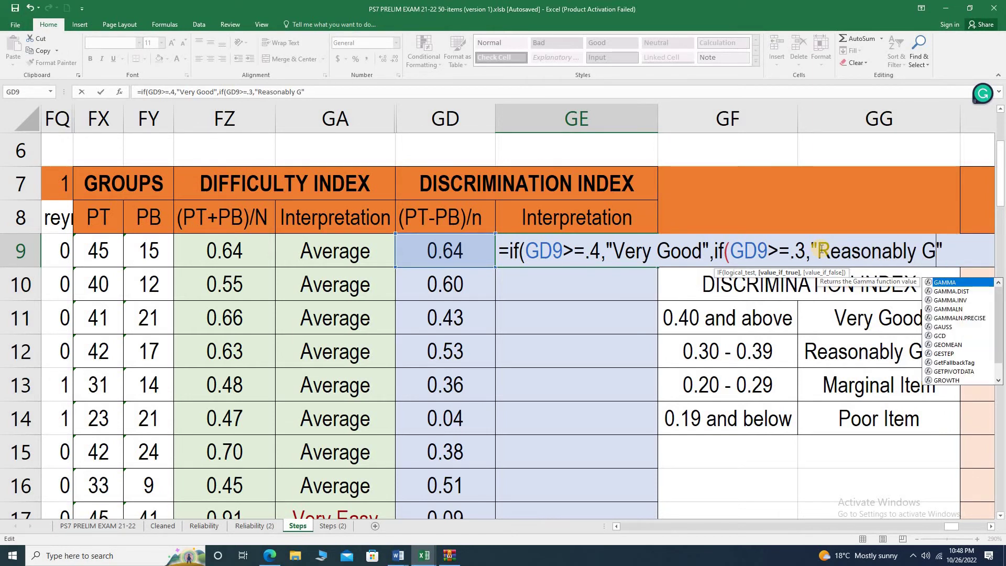
type("ood\"")
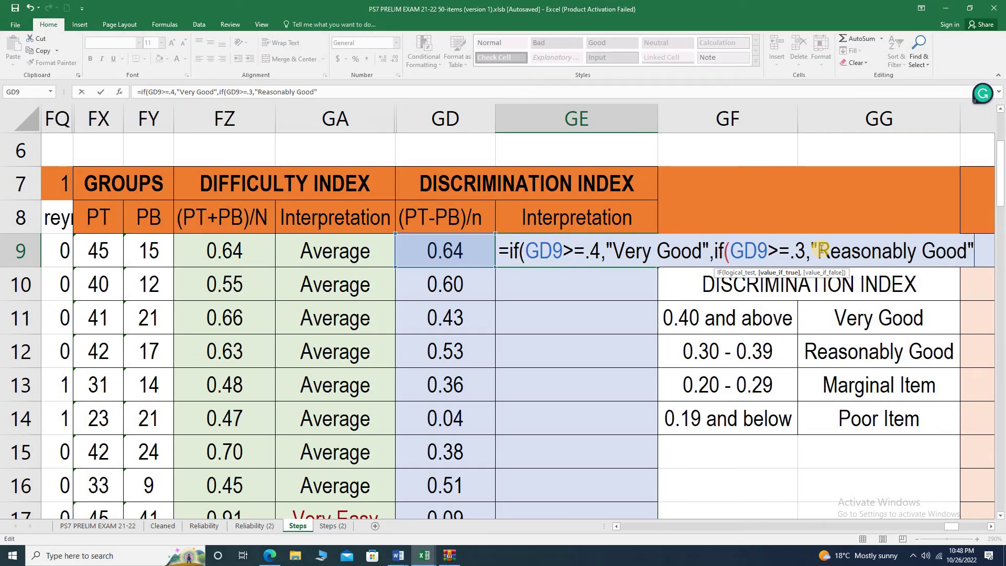
type(",")
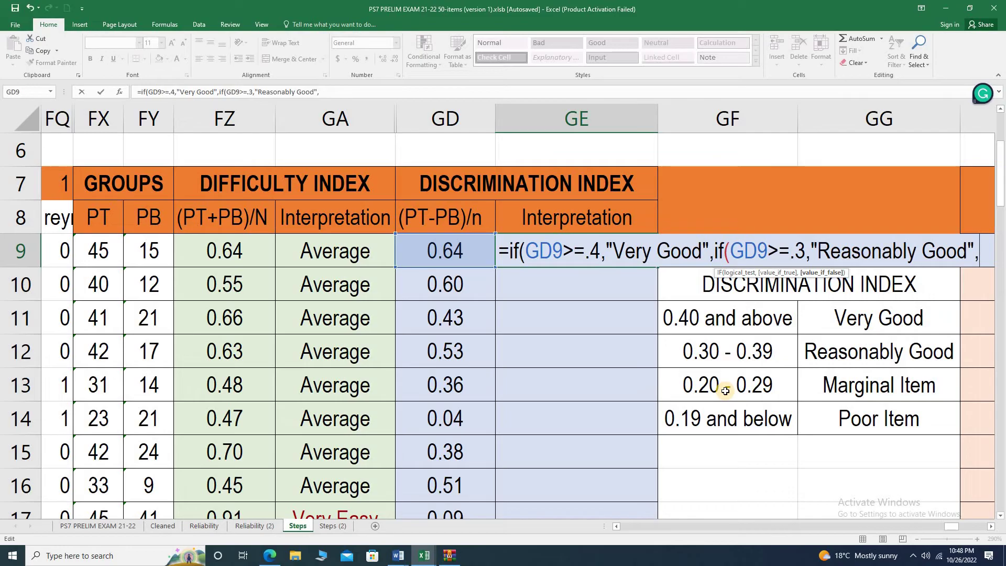
Add a third IF to the GE9 formula that returns "Marginal Item" when GD9>=.2.
type("if(")
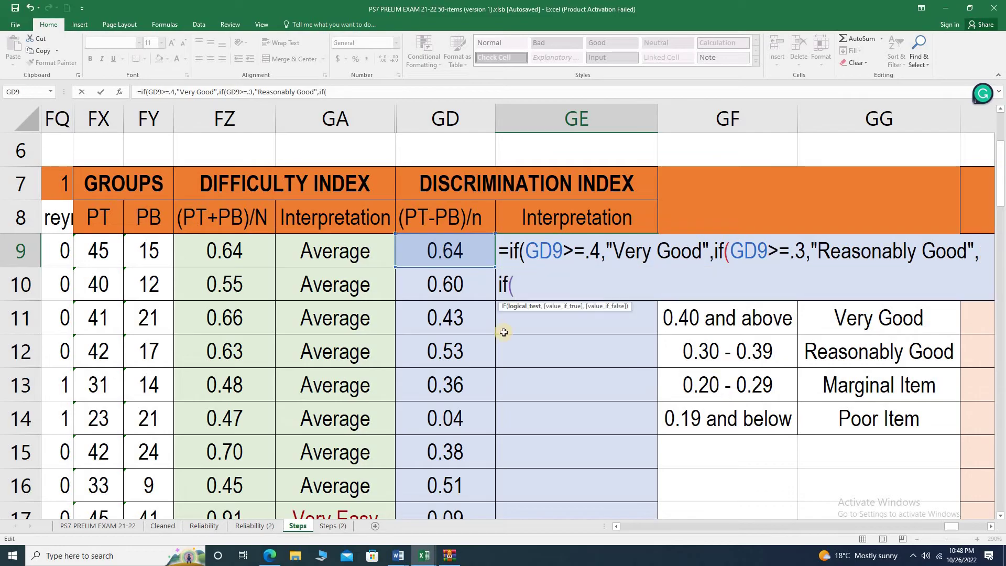
left_click(437, 241)
type(">=")
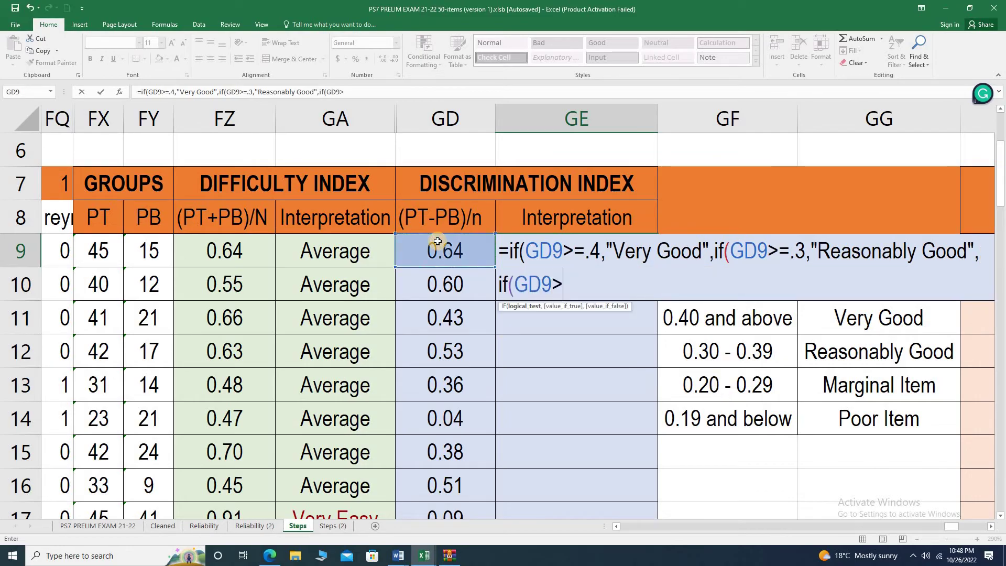
type(".2,\"\"")
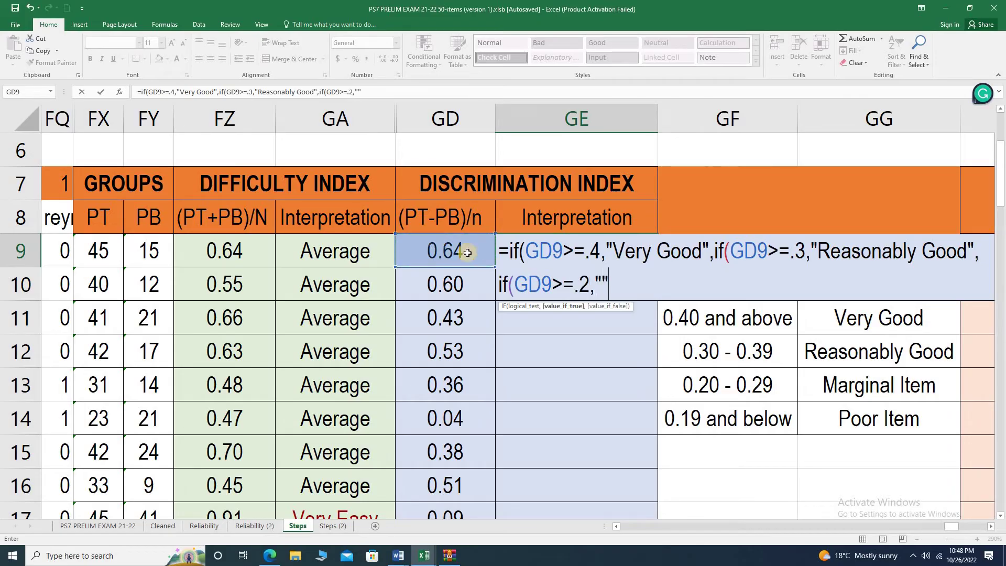
left_click(602, 276)
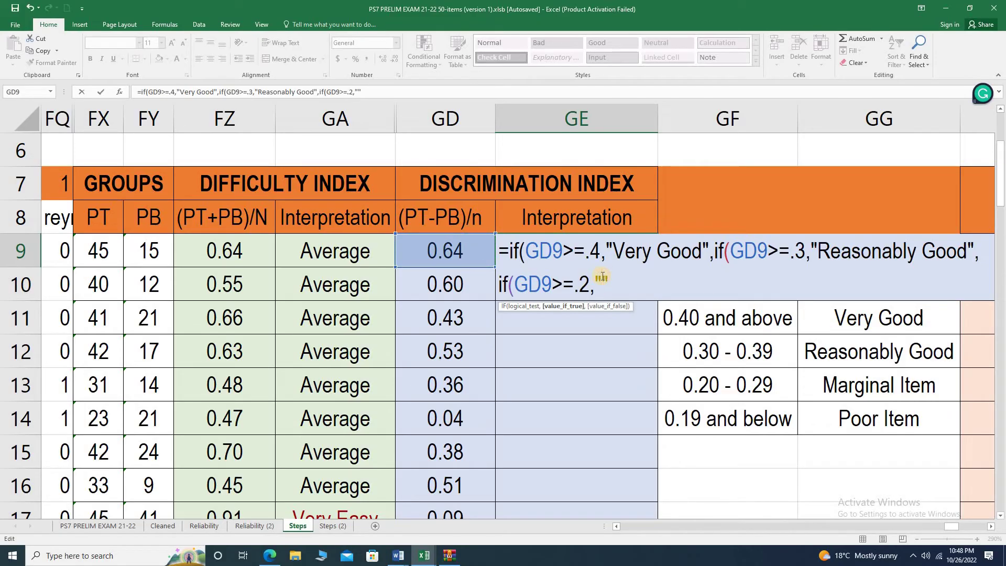
type("MArginal")
key("BackSpace")
key("BackSpace")
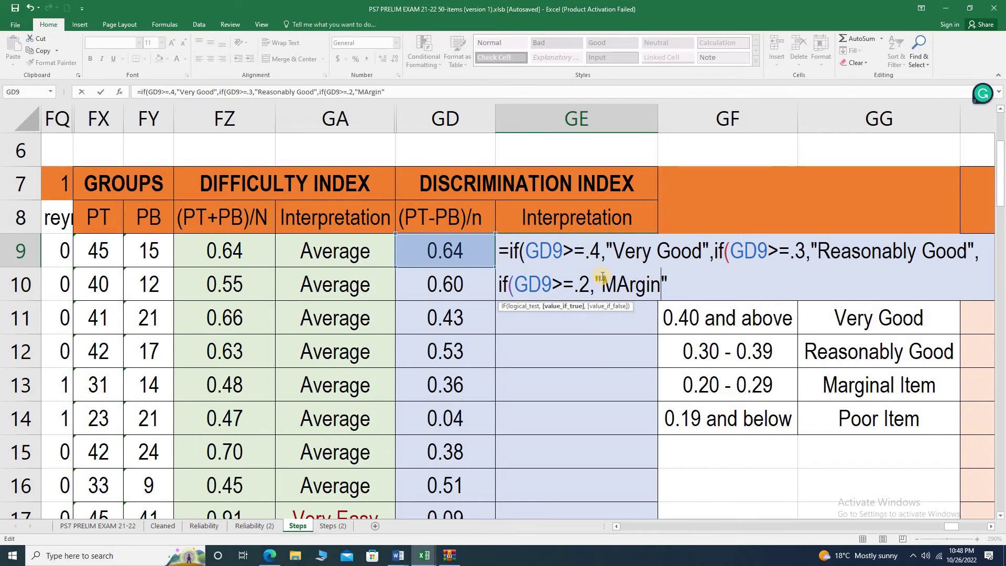
key("BackSpace")
key("BackSpace")
key("BackSpace")
key("BackSpace")
key("BackSpace")
type("arg")
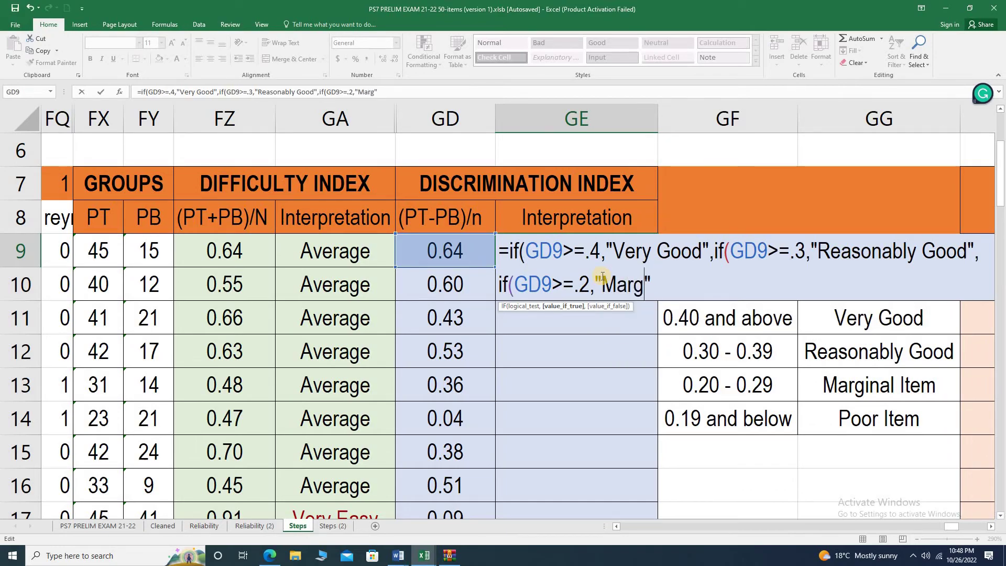
type("inal Item\"")
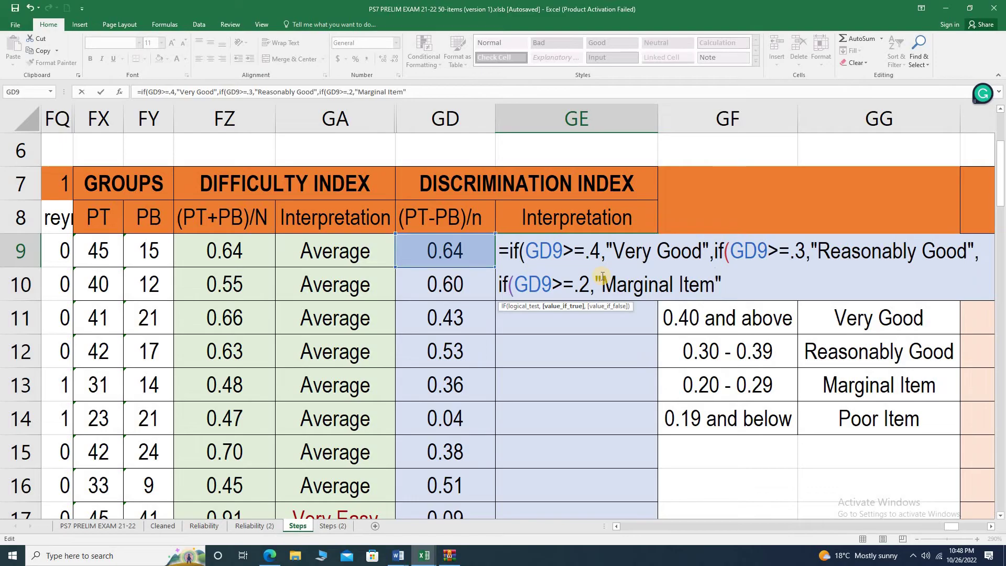
type(",")
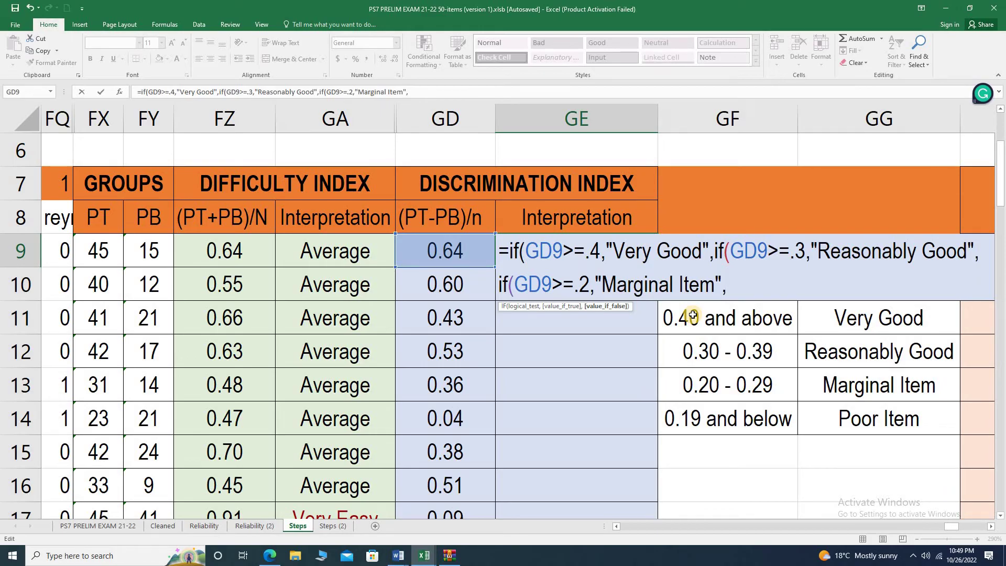
Finish the GE9 formula with "Poor Item" as the final false value, close all three IFs and enter it.
left_click(734, 279)
type("Poor Item")
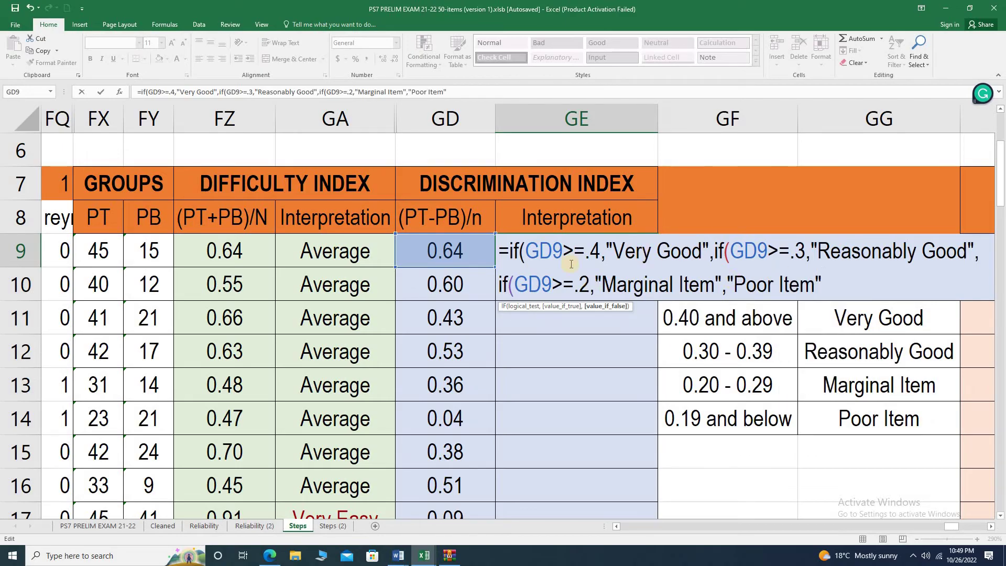
left_click(837, 294)
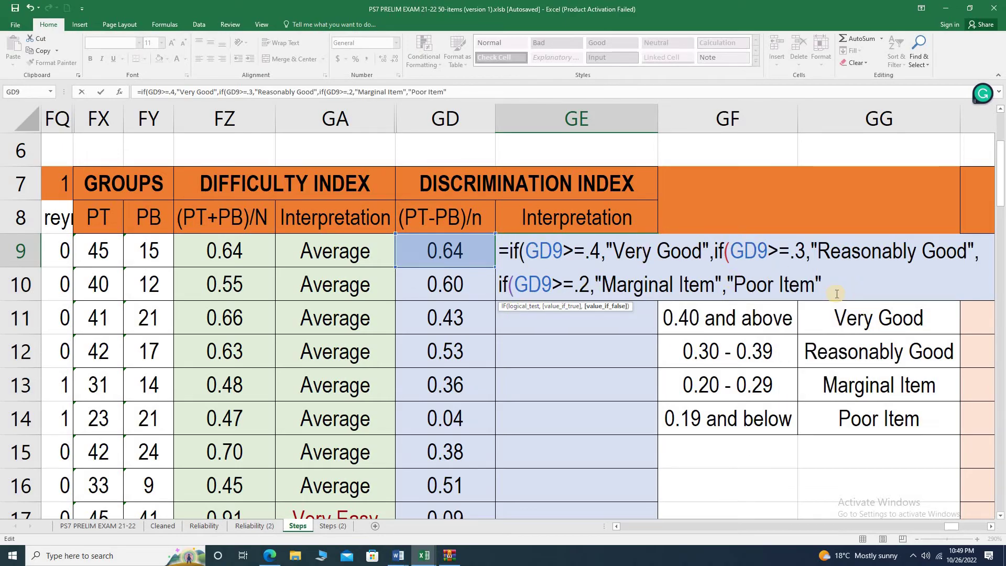
type(")))")
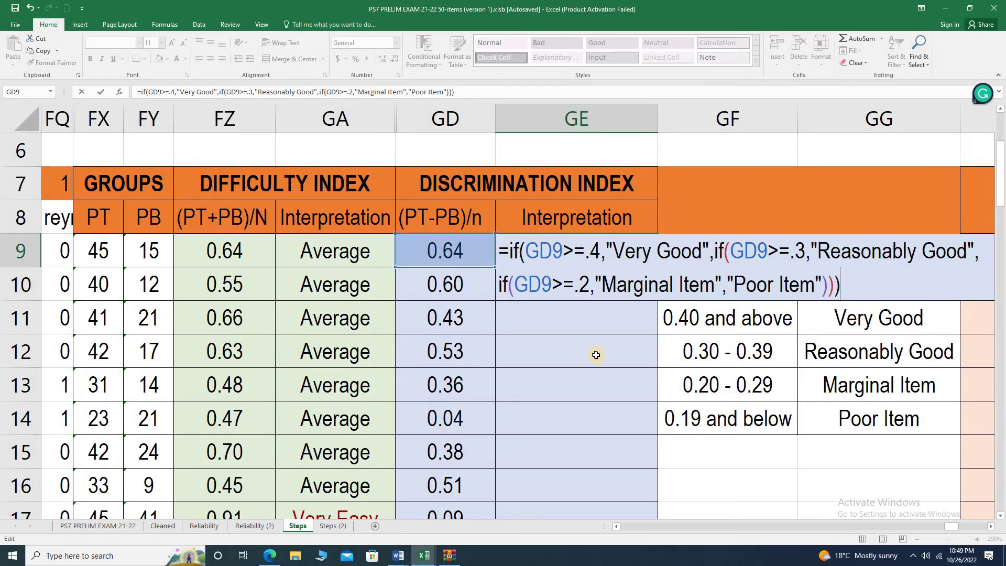
key("Return")
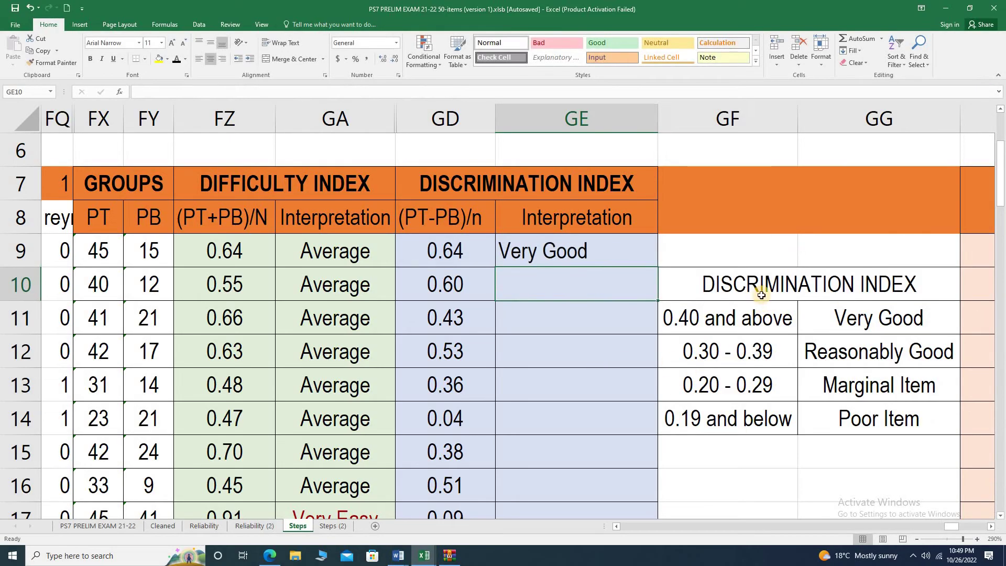
Center the interpretation in GE9 and fill its formula down through row 58.
left_click(587, 251)
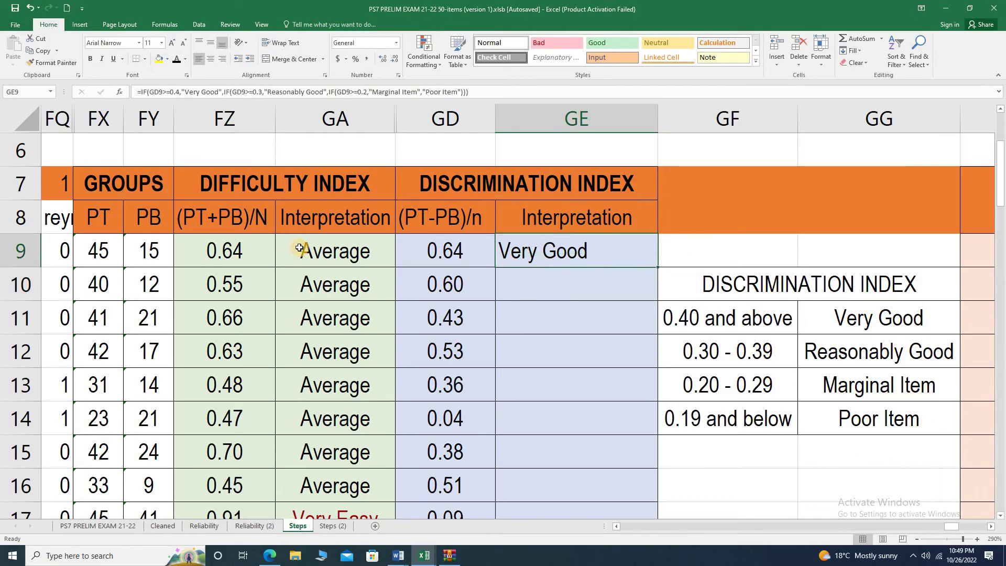
left_click(210, 59)
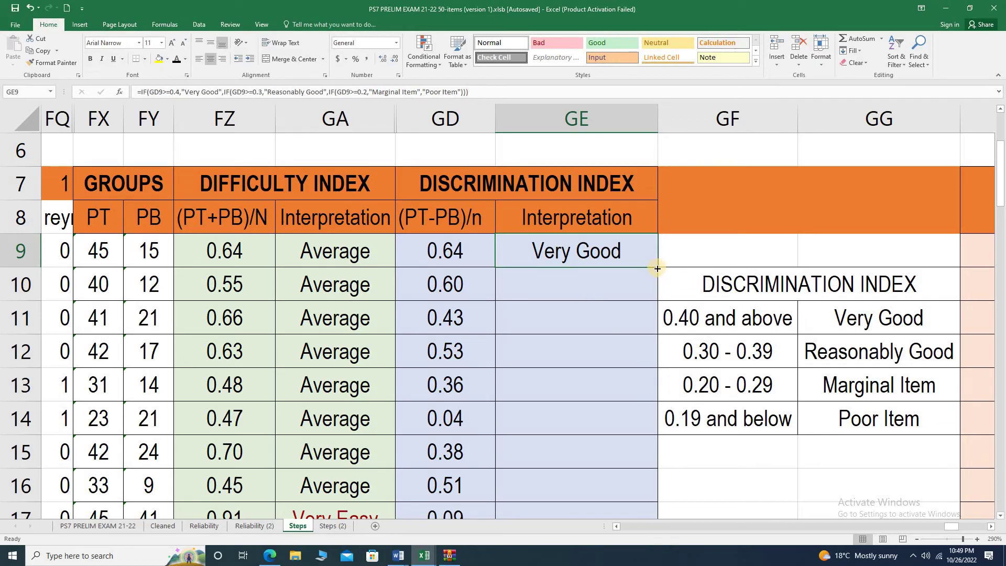
left_click_drag(657, 268, 620, 296)
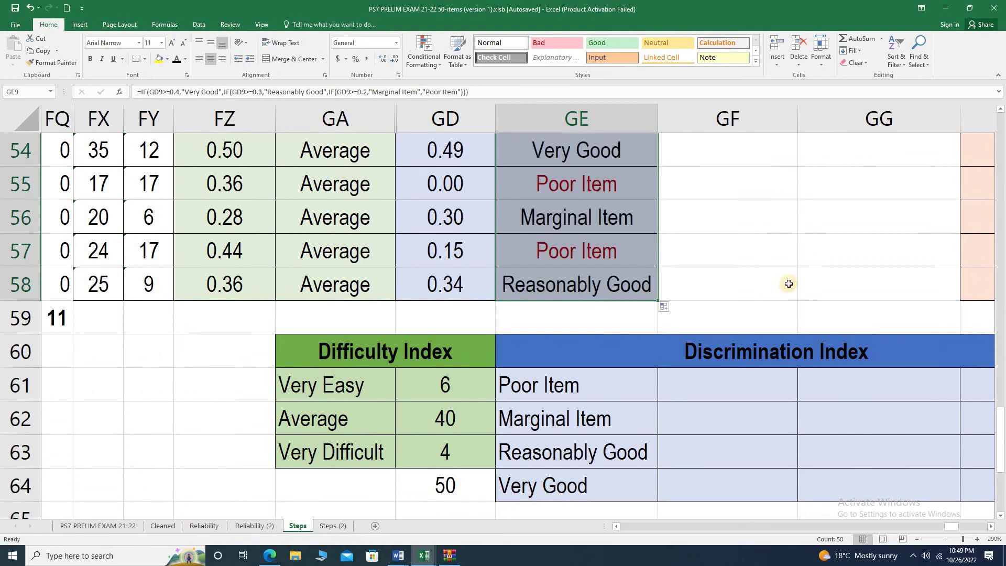
Hide the empty columns GF and GG.
left_click_drag(703, 116, 852, 115)
right_click(851, 115)
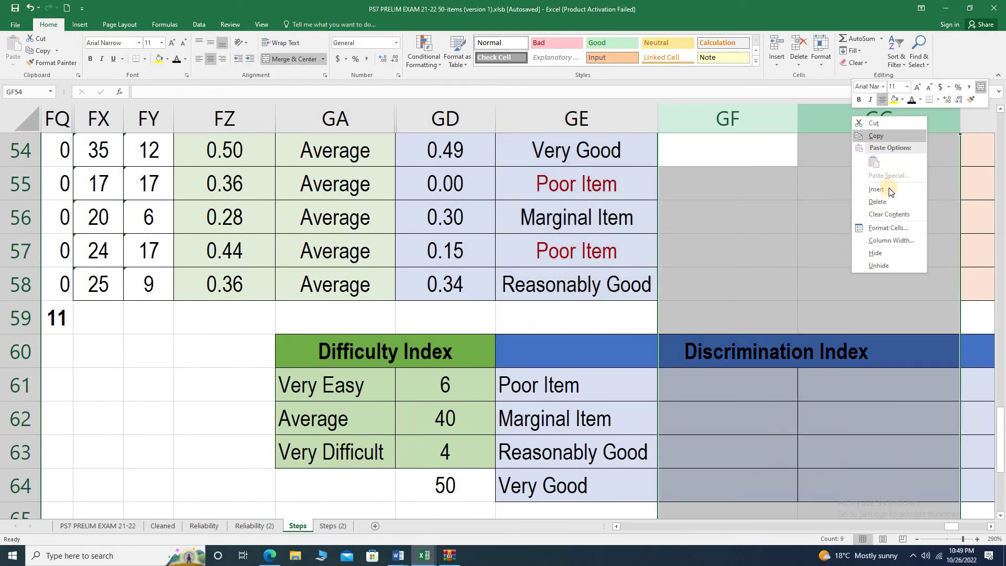
left_click(876, 251)
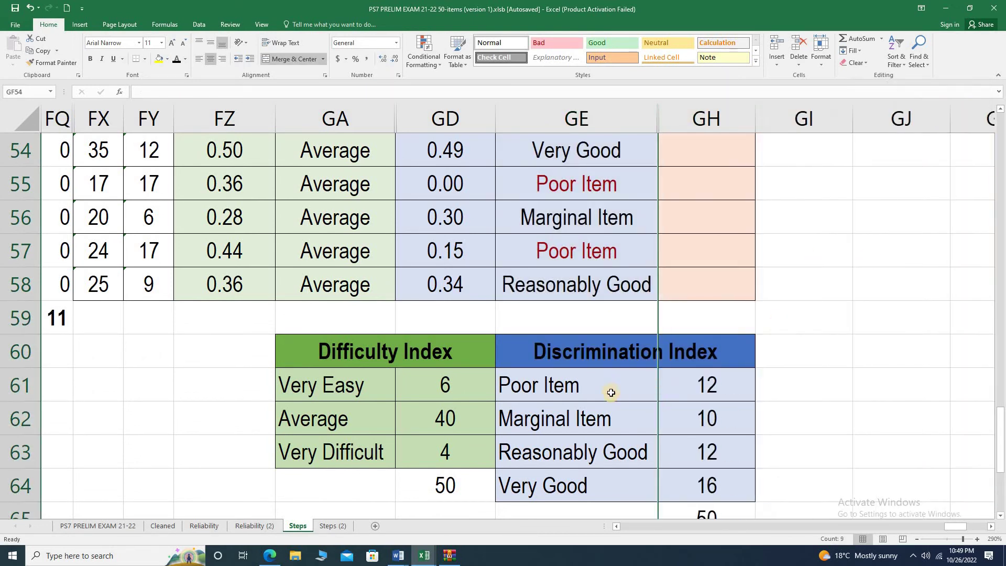
Examine the COUNTIF formulas for each category in the Discrimination Index summary table, GH61 through GH64.
left_click(611, 393)
scroll(611, 393, "down", 1)
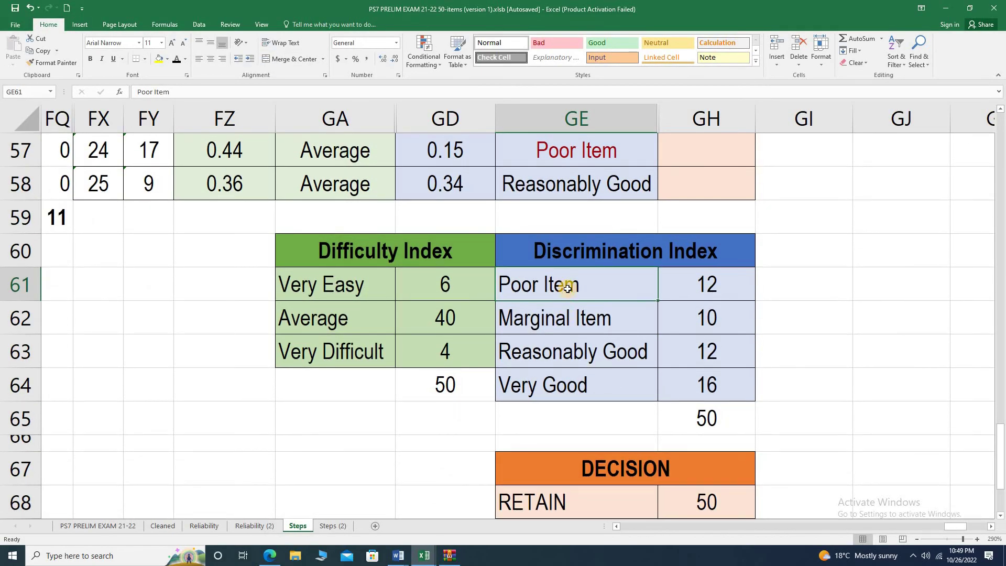
left_click(704, 289)
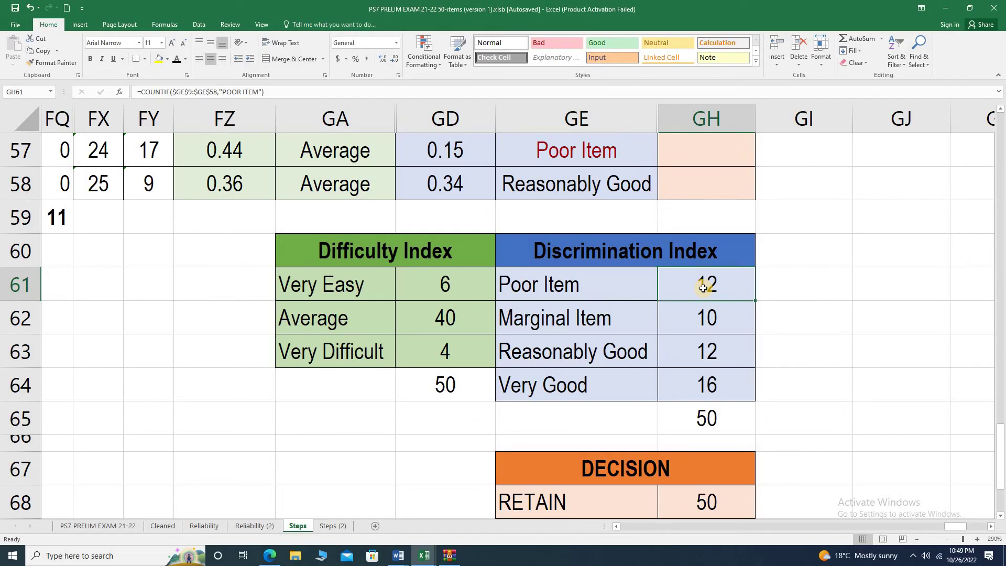
key("Left")
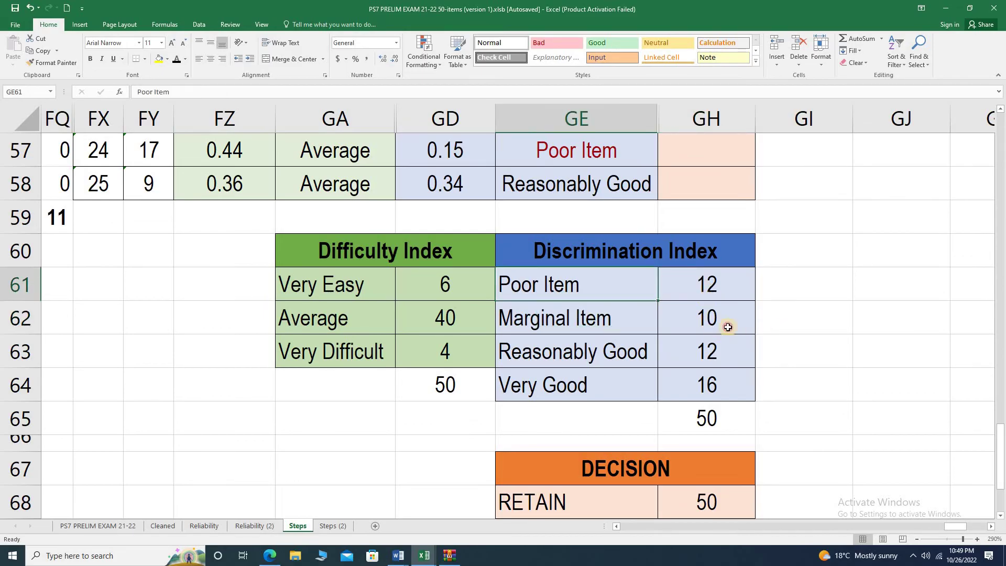
left_click(726, 326)
left_click(723, 355)
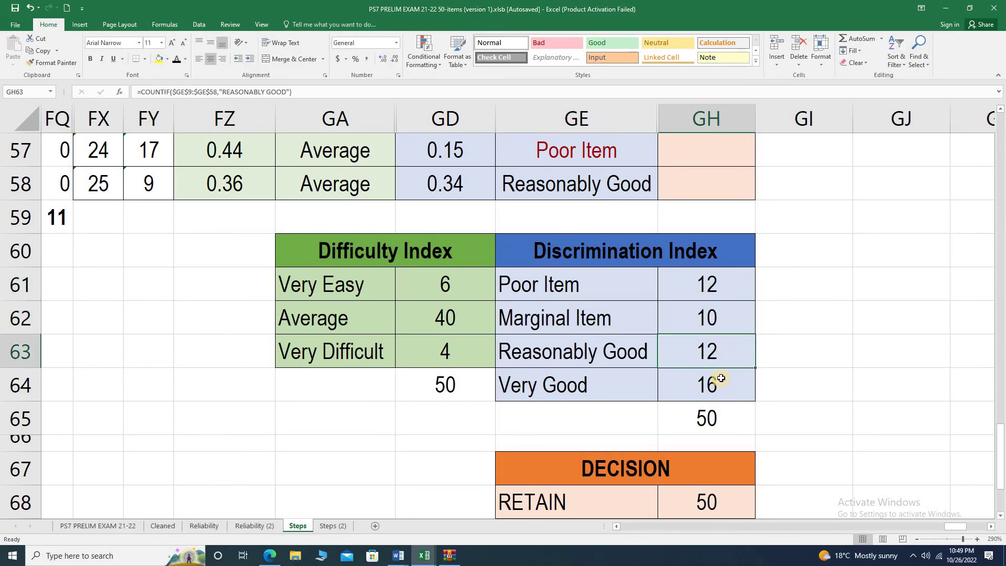
left_click(733, 392)
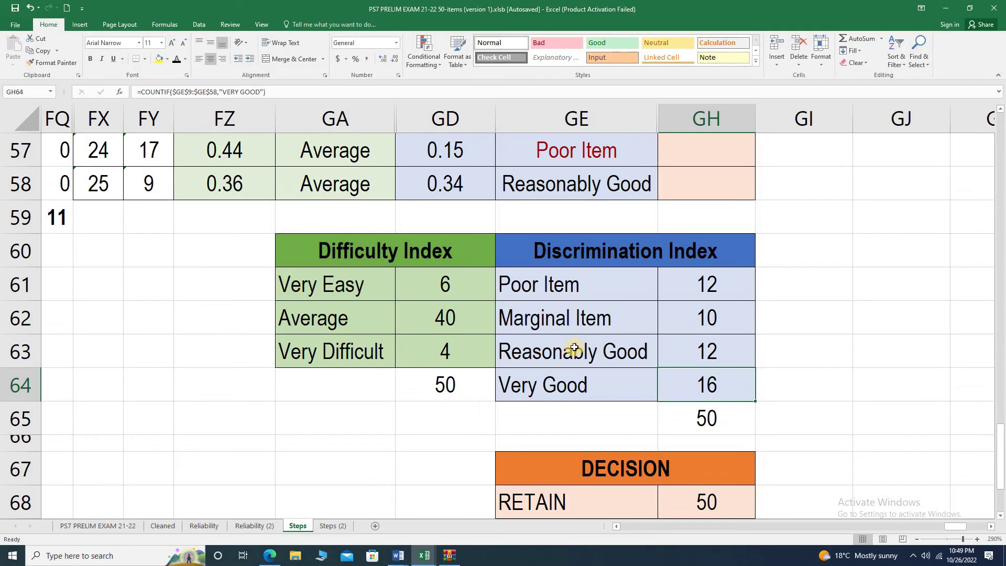
Highlight all of row 17, the item rated Very Easy and Poor Item, with a yellow fill.
scroll(573, 348, "up", 6)
scroll(573, 349, "up", 12)
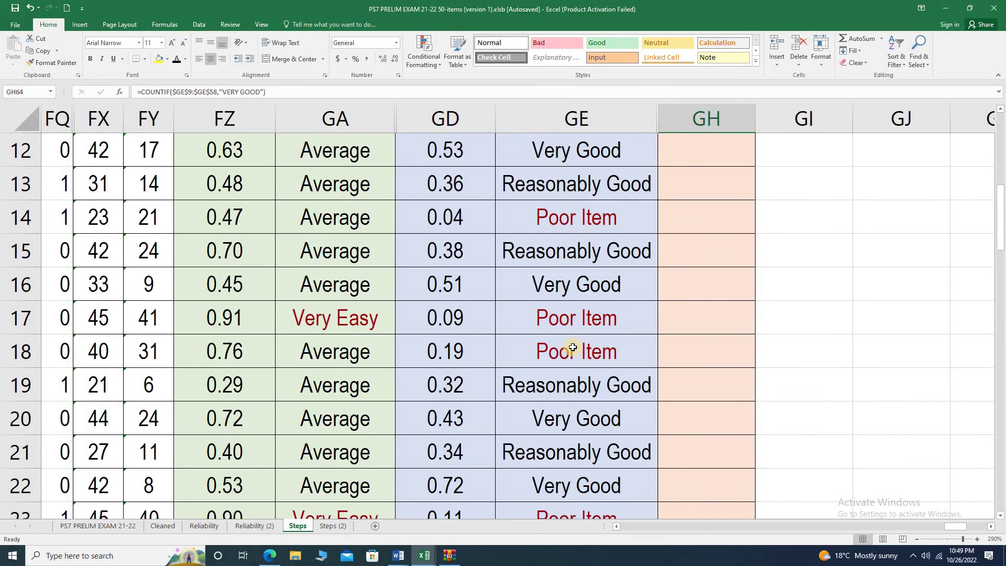
scroll(573, 349, "down", 2)
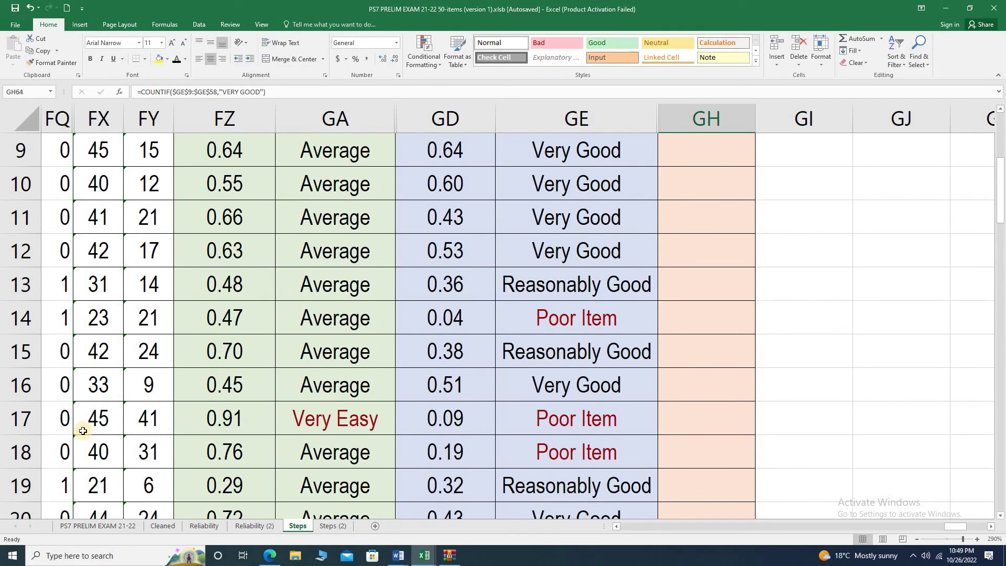
left_click(10, 417)
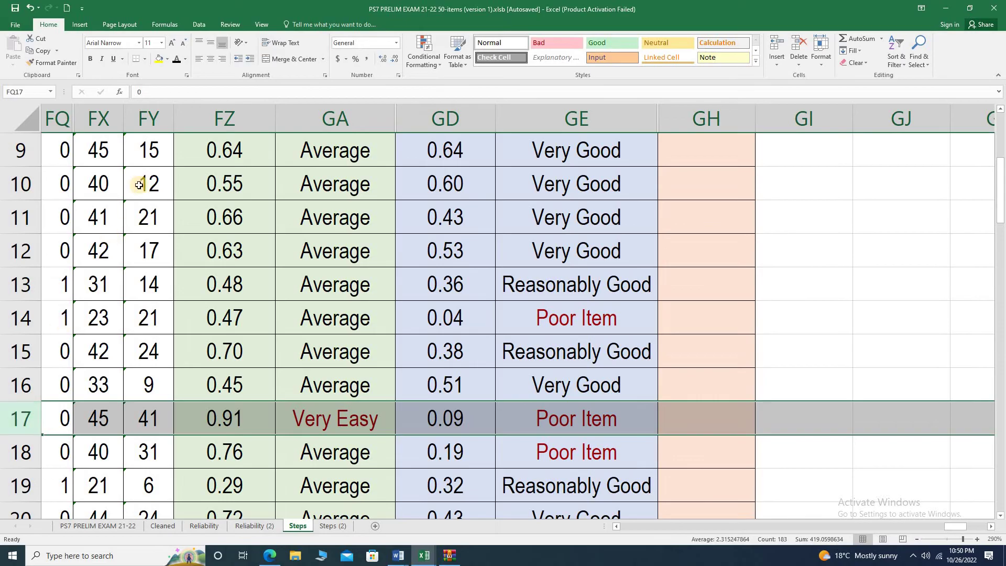
left_click(159, 59)
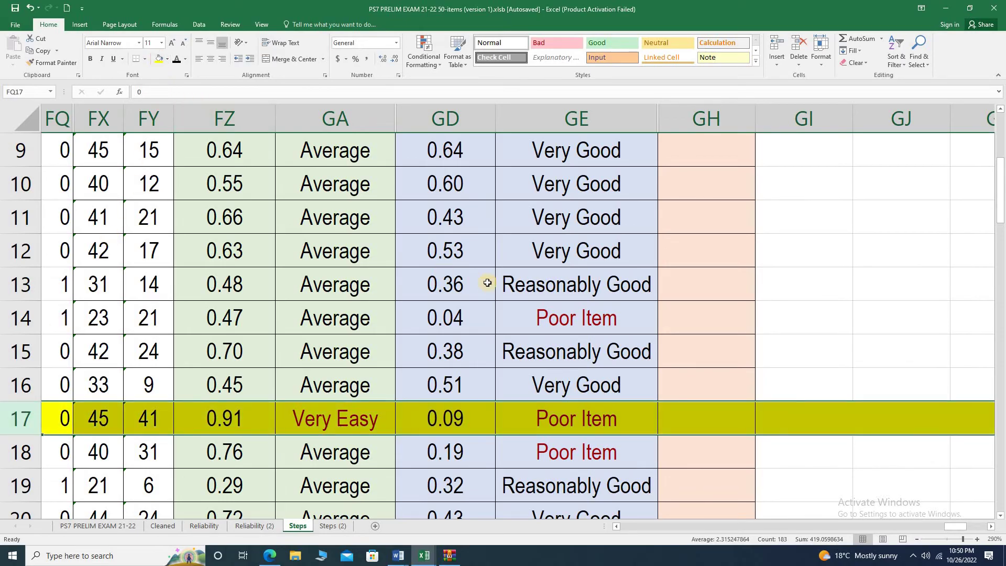
Enter REJECT as the decision for row 17 in cell GH17.
left_click(679, 408)
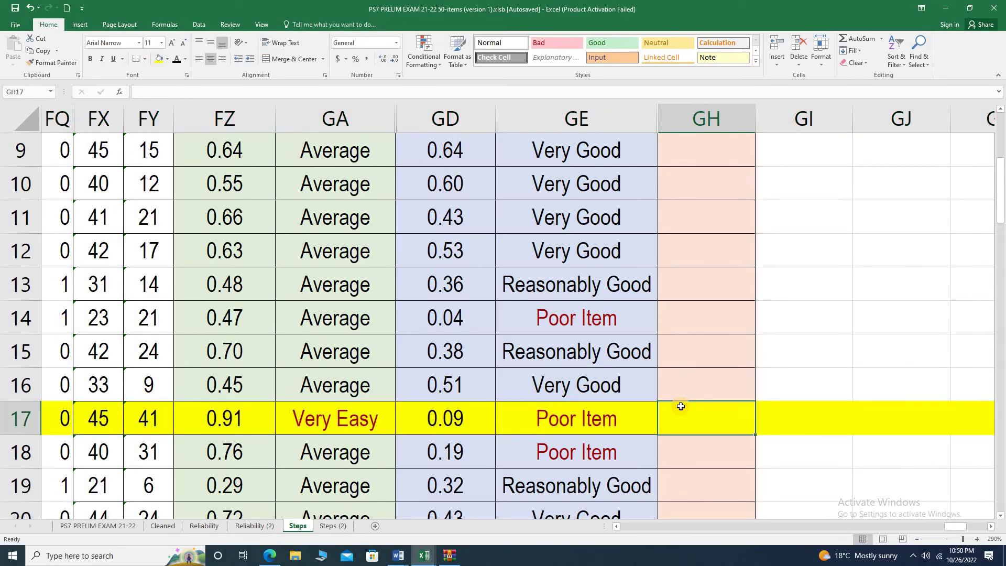
type("RE")
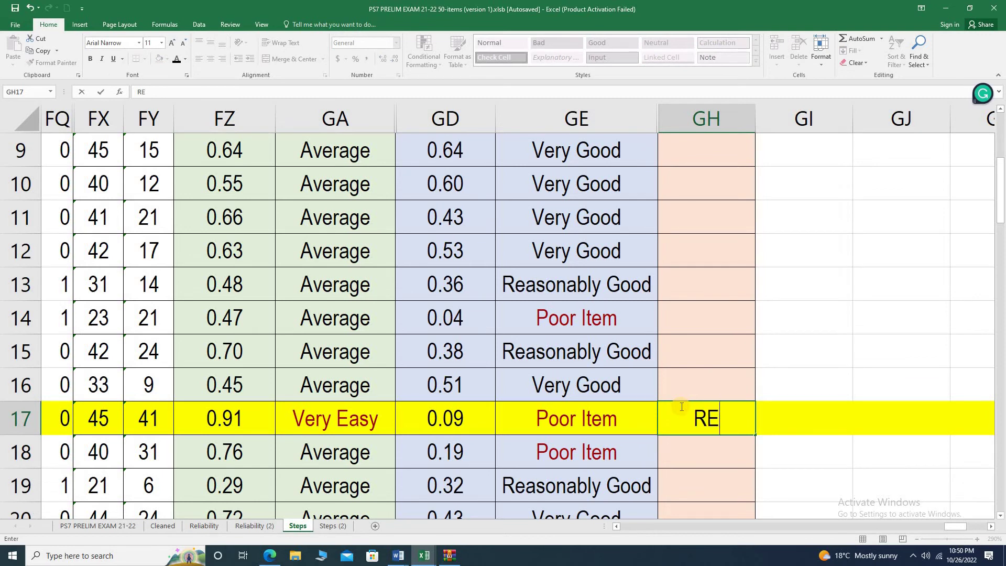
type("JECT")
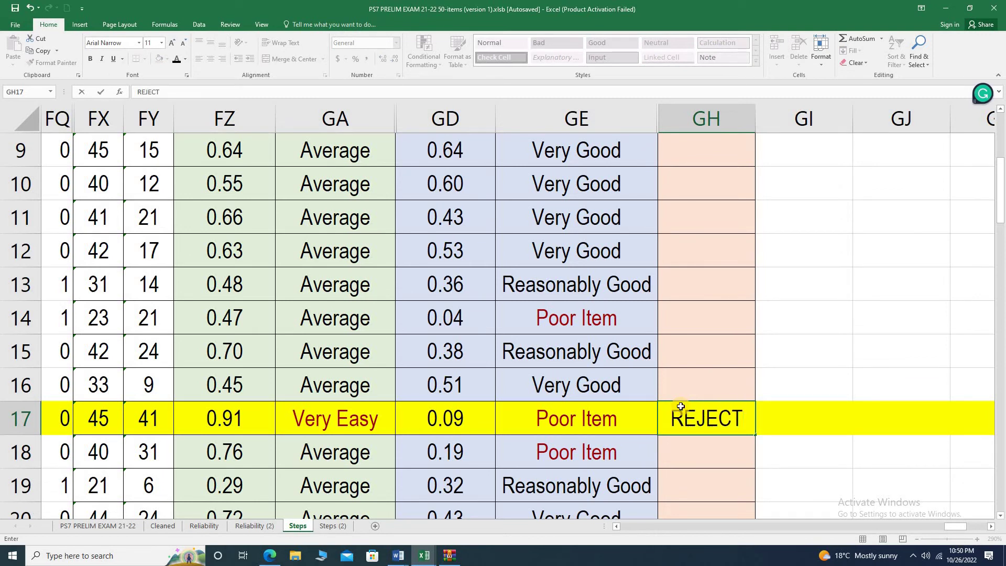
key("Return")
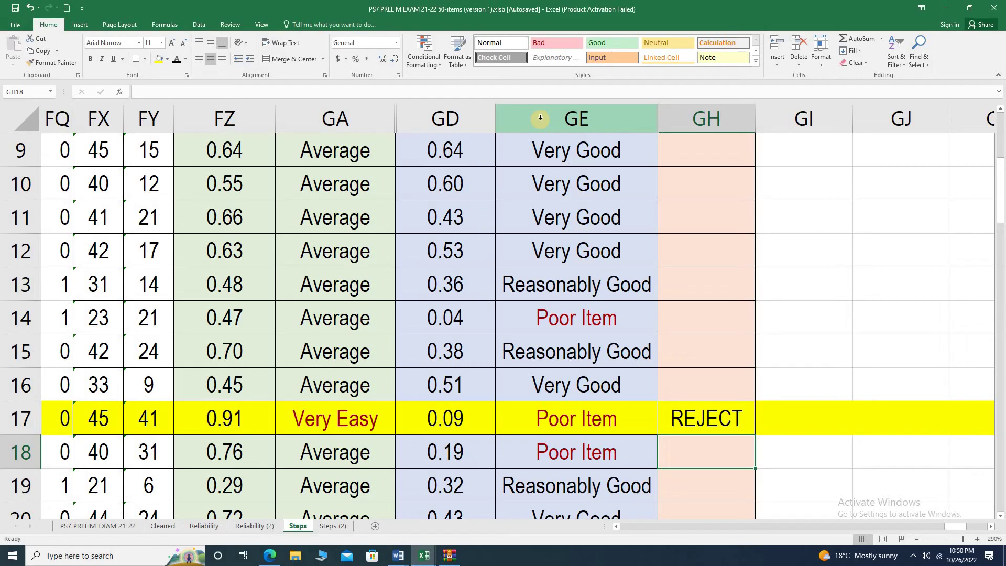
Compare row 17's upper and lower group counts in FX and FY with its difficulty and discrimination interpretations.
left_click(110, 418)
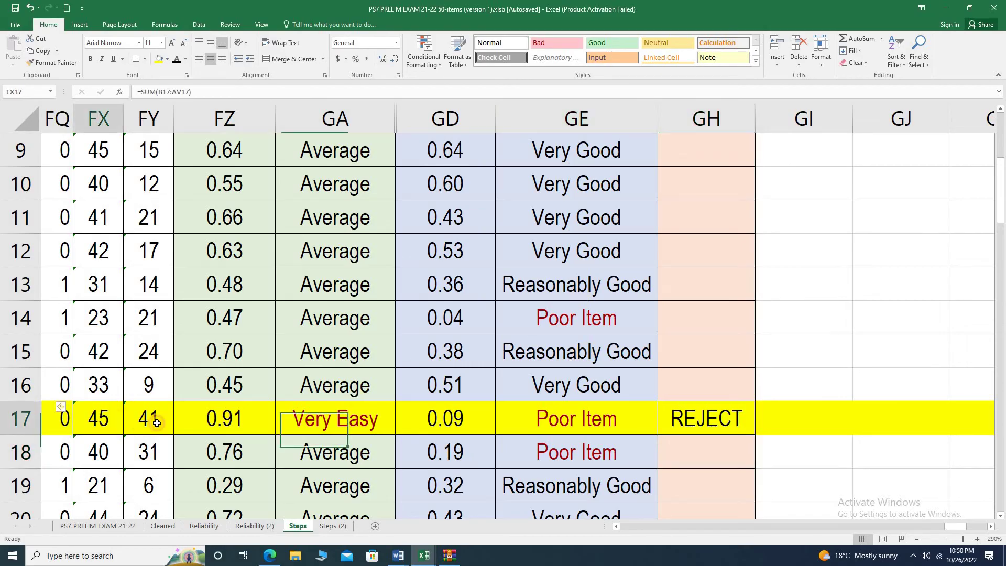
left_click(341, 425)
left_click(100, 419)
left_click(145, 421)
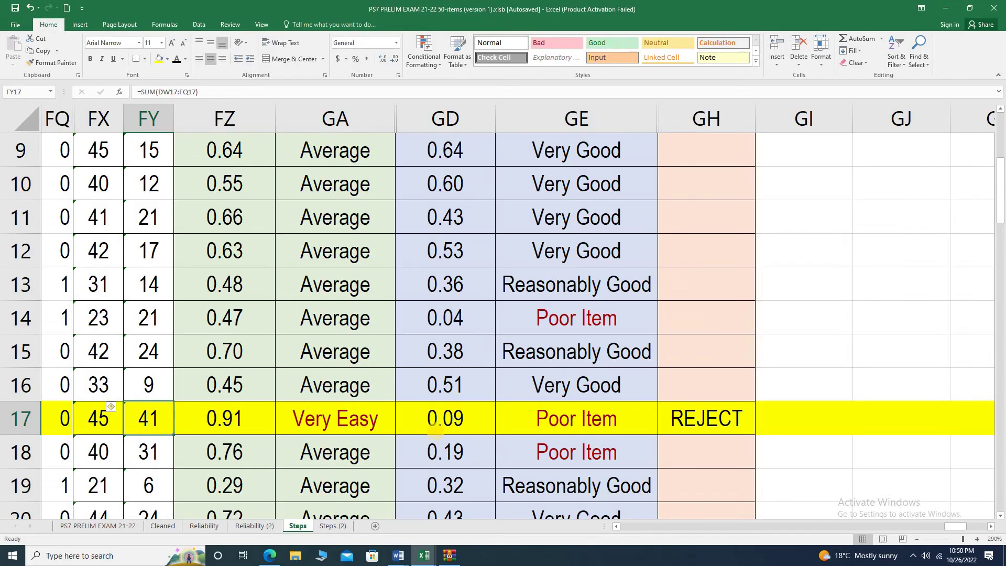
left_click(570, 422)
left_click(110, 418)
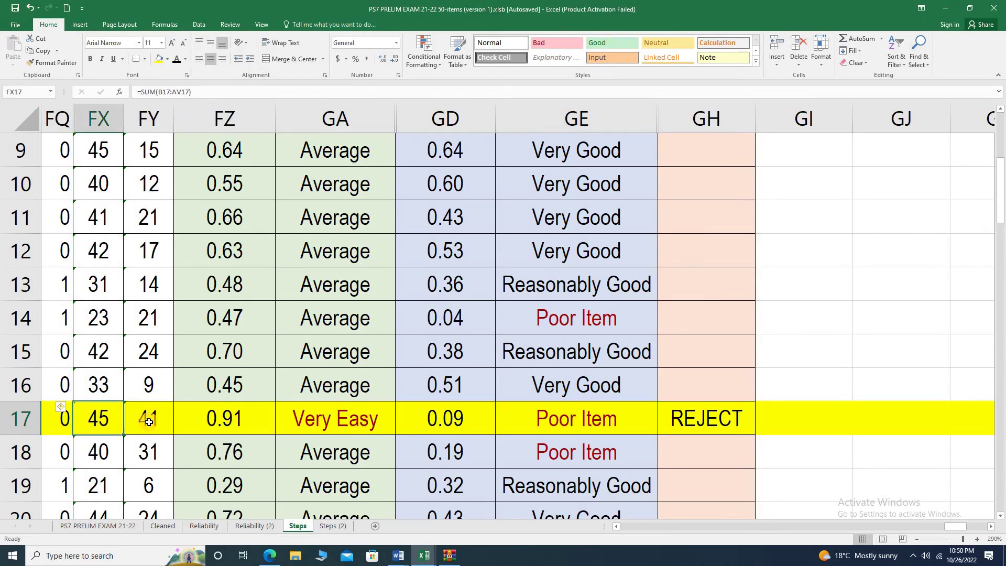
key("Right")
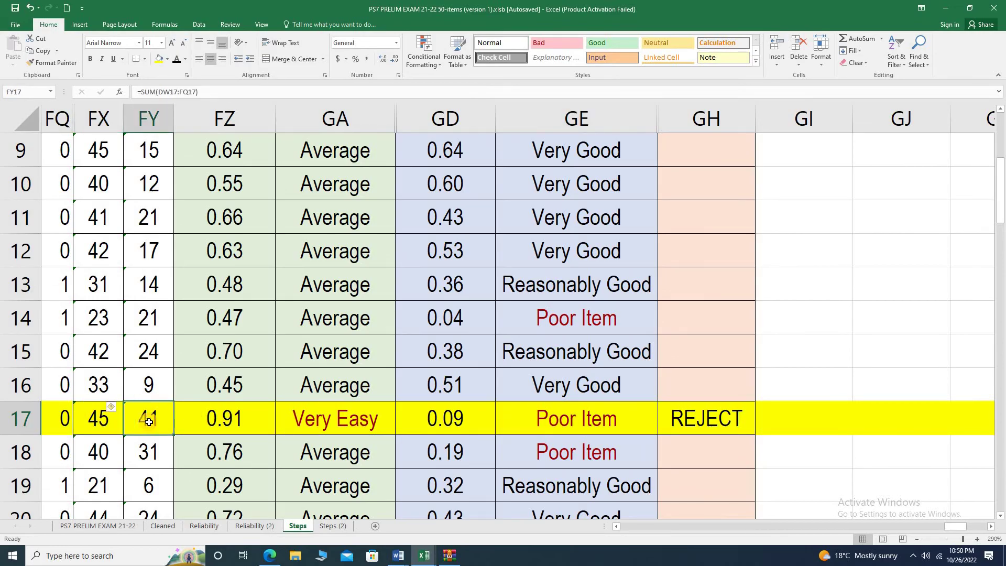
left_click(107, 420)
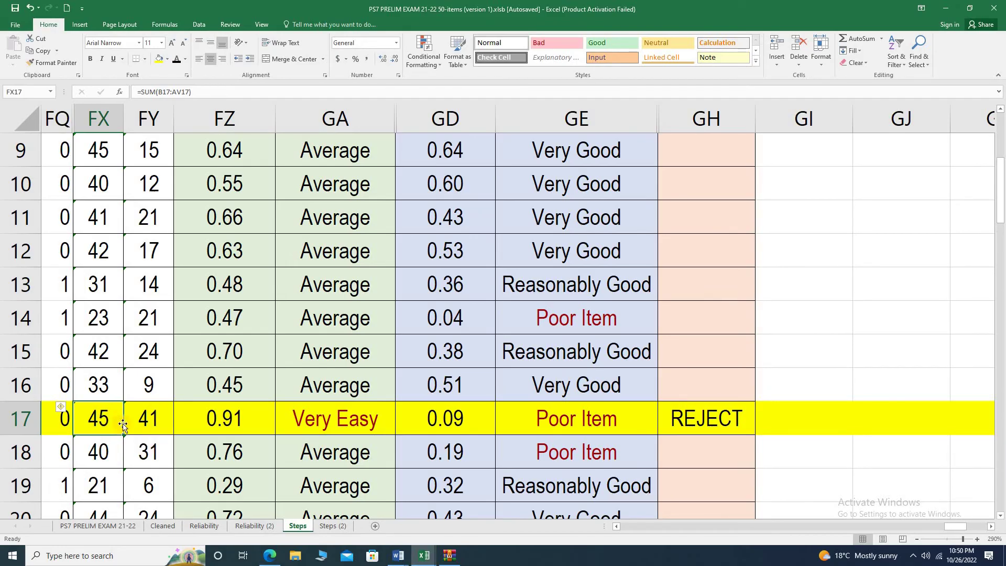
left_click(141, 419)
Compare the group counts of the Very Good item in row 16 with those of the Poor Item in row 17.
left_click(579, 385)
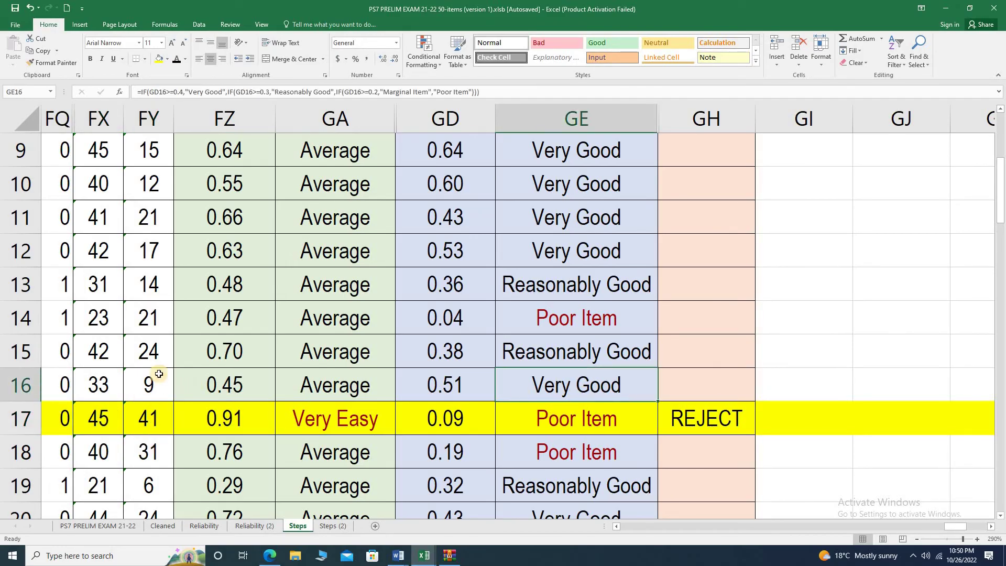
left_click(98, 383)
left_click(151, 388)
left_click(98, 387)
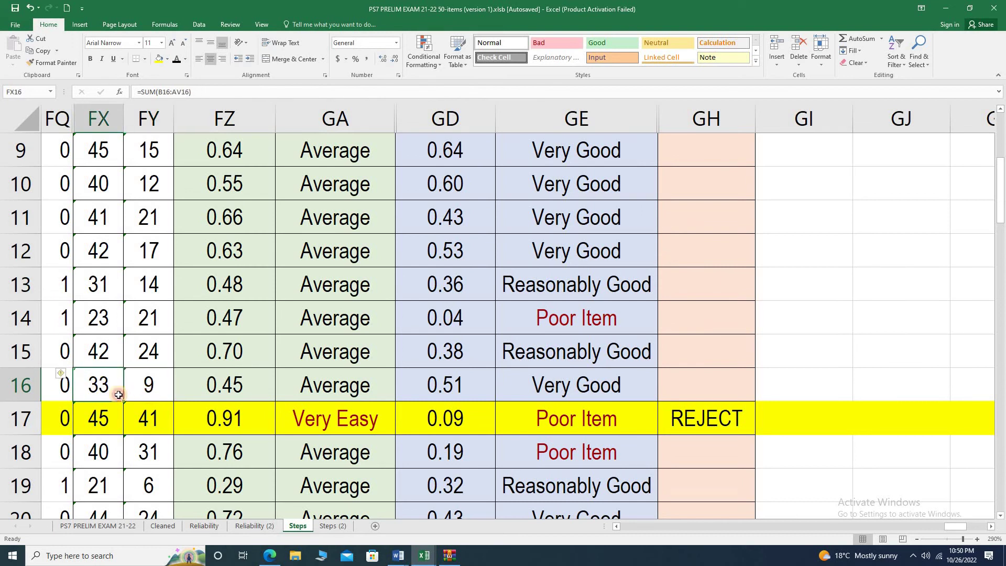
left_click(142, 391)
left_click(96, 397)
left_click(164, 391)
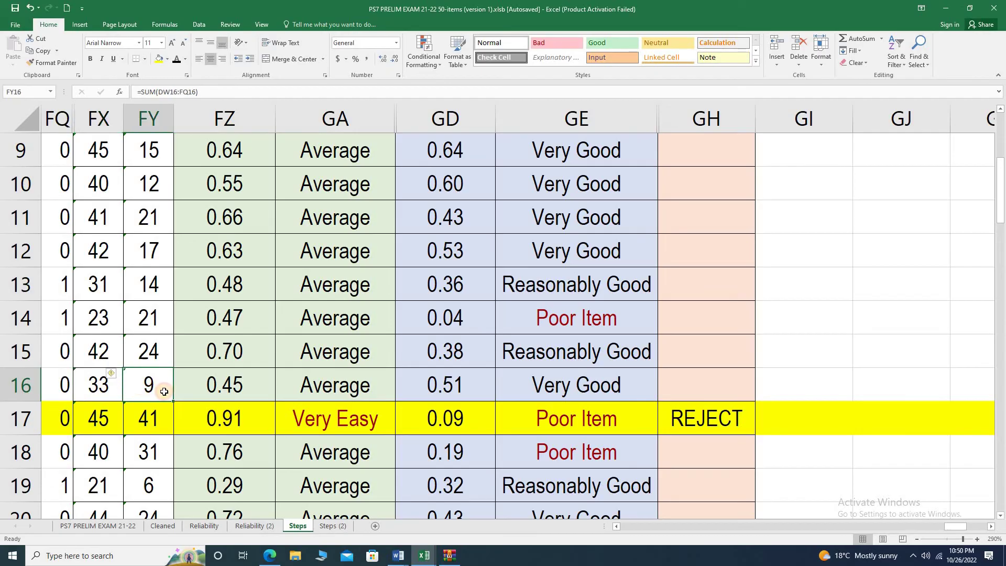
left_click(148, 417)
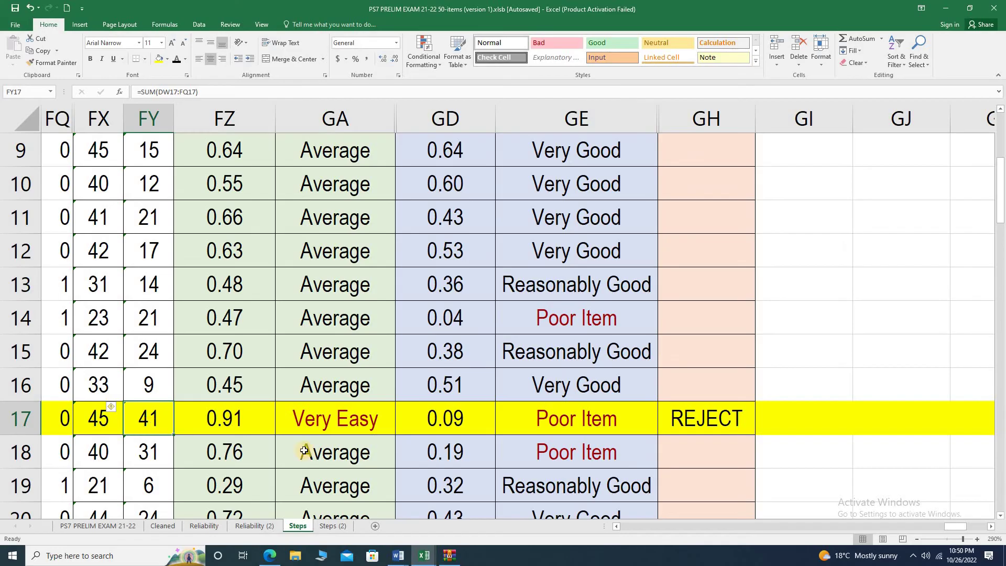
left_click(561, 414)
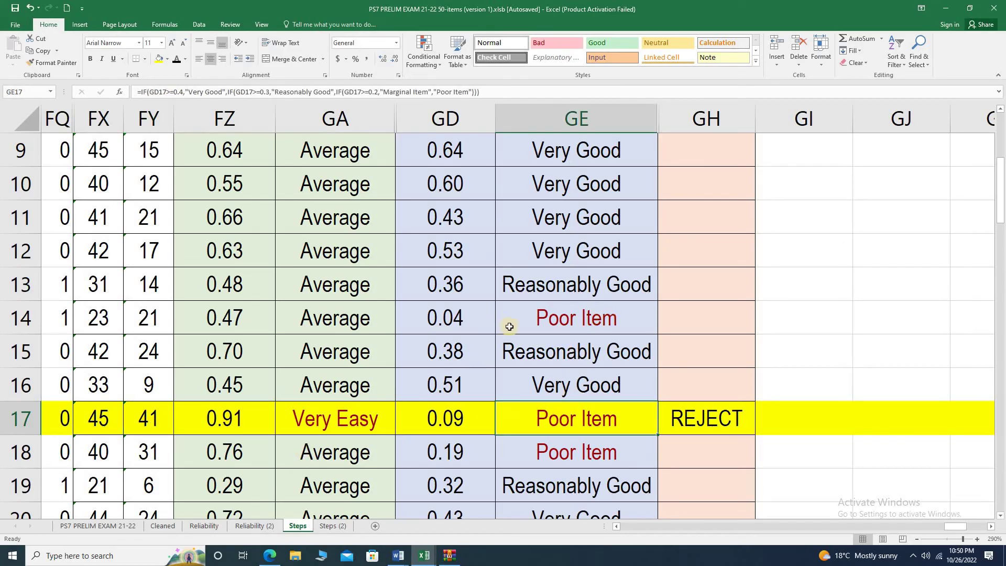
Check row 14's interpretations and upper and lower group counts, and enter Revise as its decision in cell GH14.
left_click(31, 318)
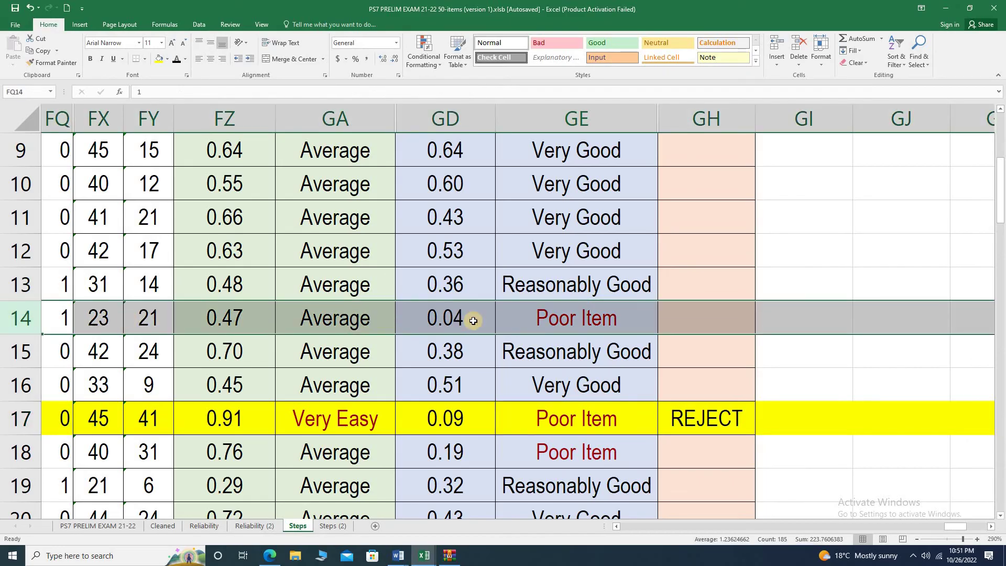
left_click(335, 321)
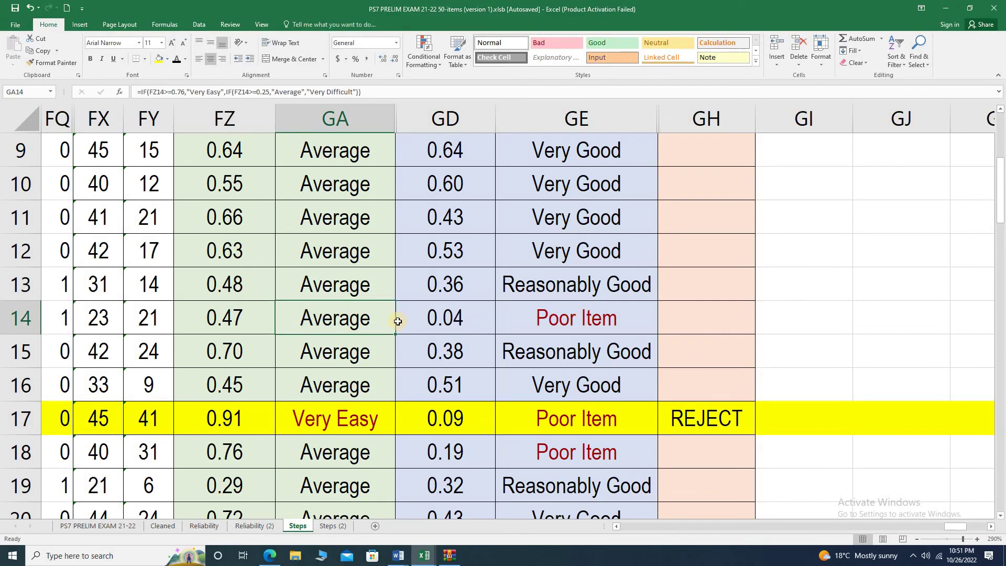
key("Right")
key("Right")
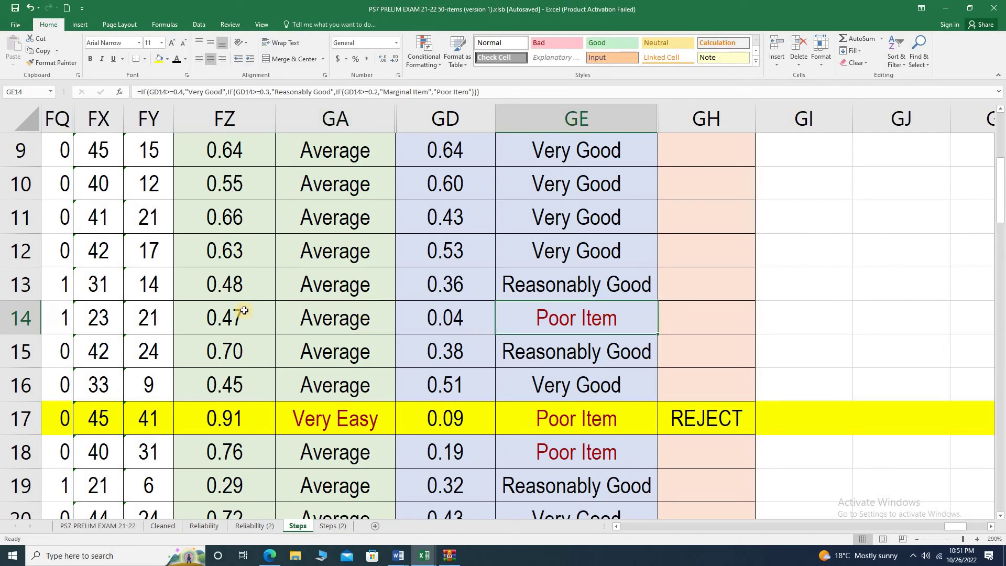
left_click(131, 320)
left_click(99, 321)
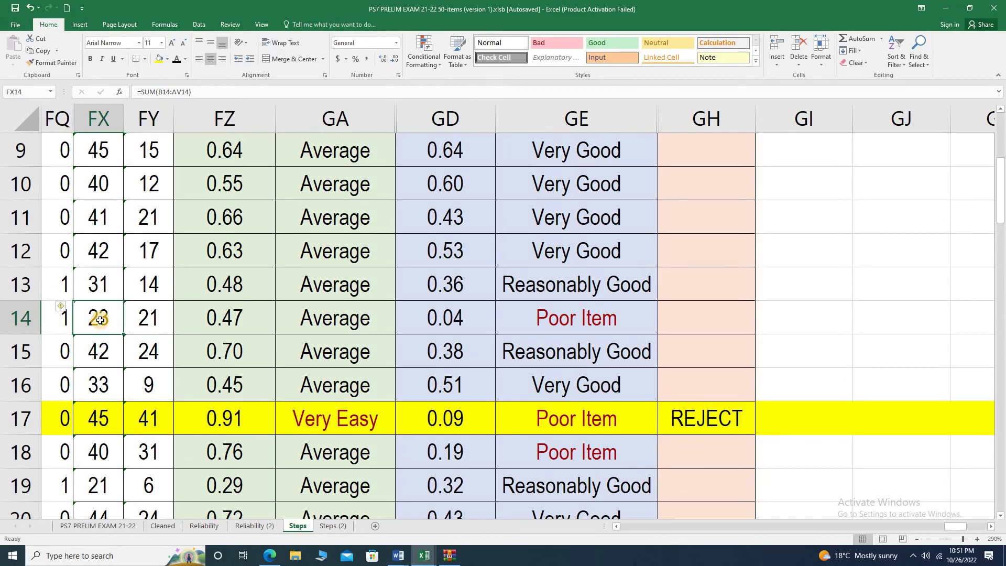
left_click(150, 326)
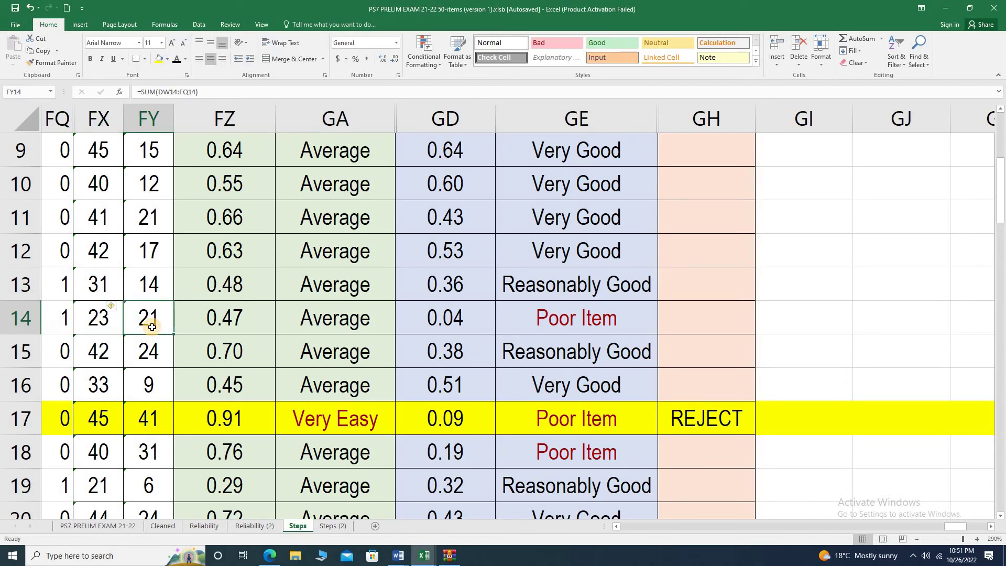
left_click(690, 315)
type("R")
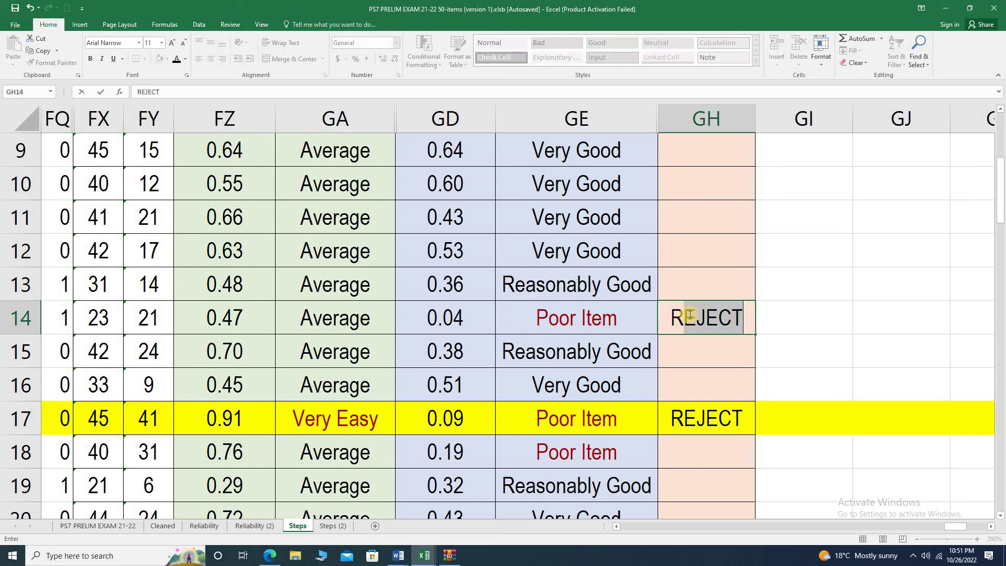
type("evise")
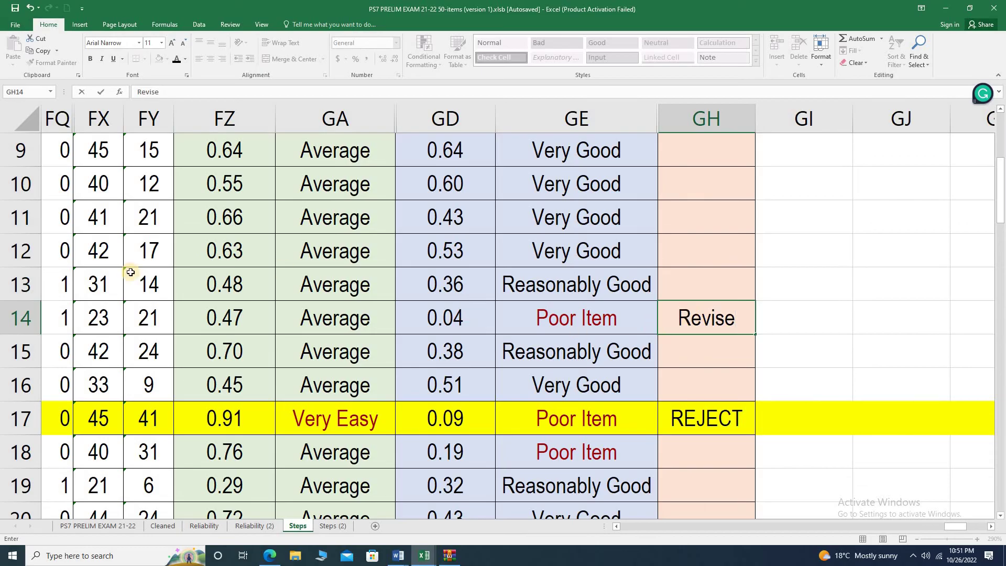
left_click(95, 316)
left_click(146, 317)
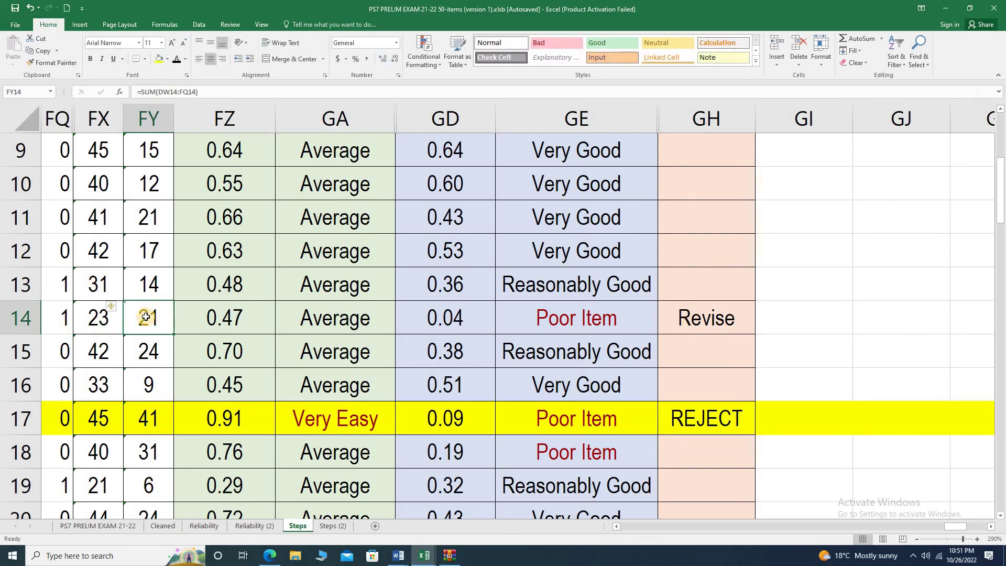
Highlight row 23, a Very Easy and Poor Item question, with yellow fill.
scroll(664, 348, "down", 2)
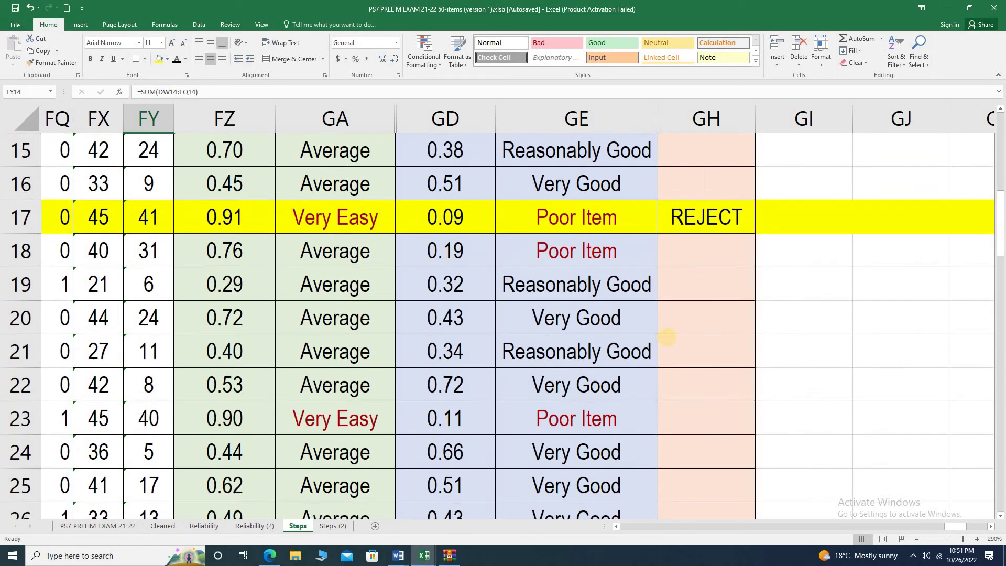
scroll(666, 337, "down", 1)
left_click(20, 318)
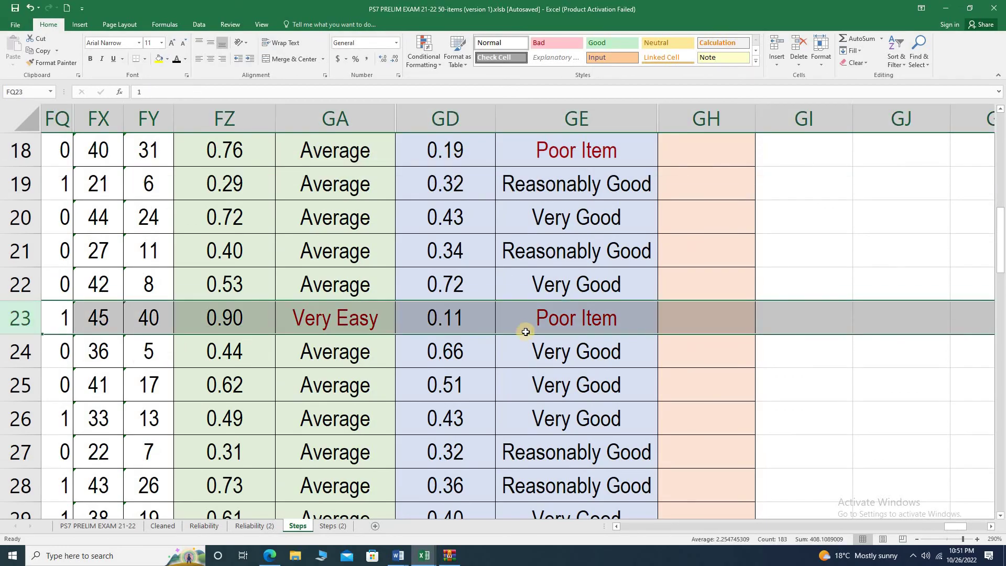
left_click(713, 316)
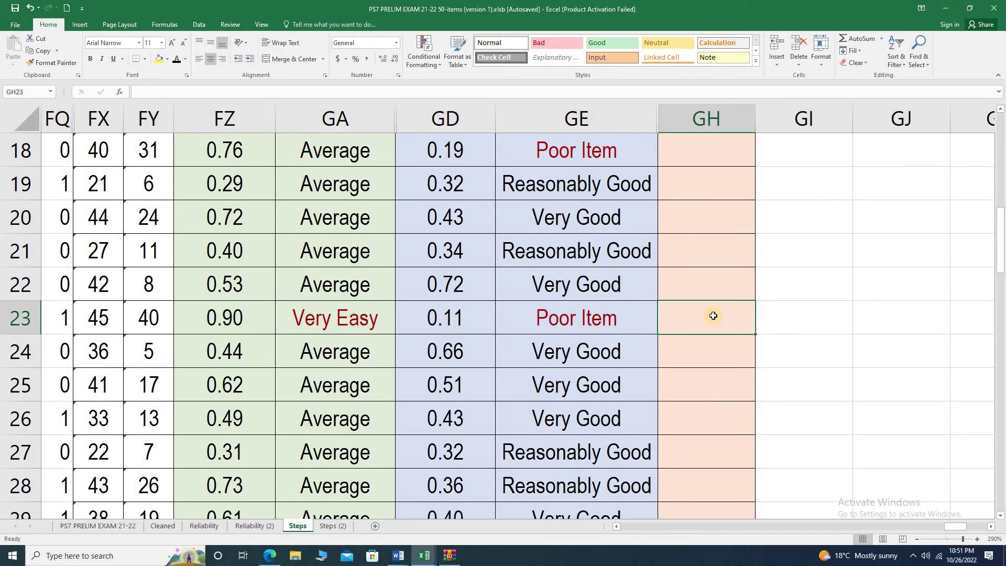
left_click(21, 318)
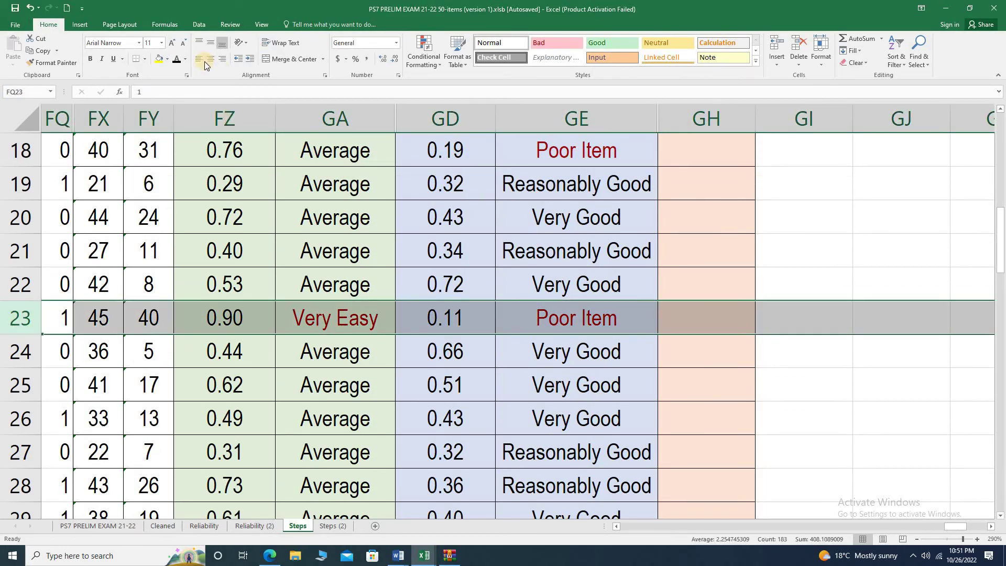
left_click(158, 59)
Highlight the Very Difficult and Poor Item rows 39, 44 and 51 with yellow fill.
scroll(295, 337, "down", 5)
left_click(21, 351)
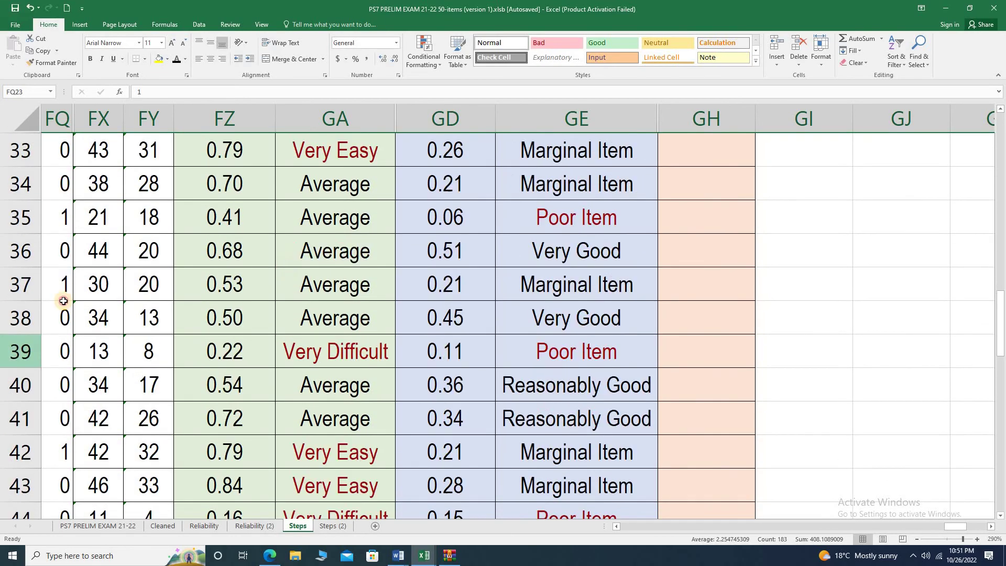
left_click(159, 59)
scroll(21, 367, "down", 1)
left_click(20, 422)
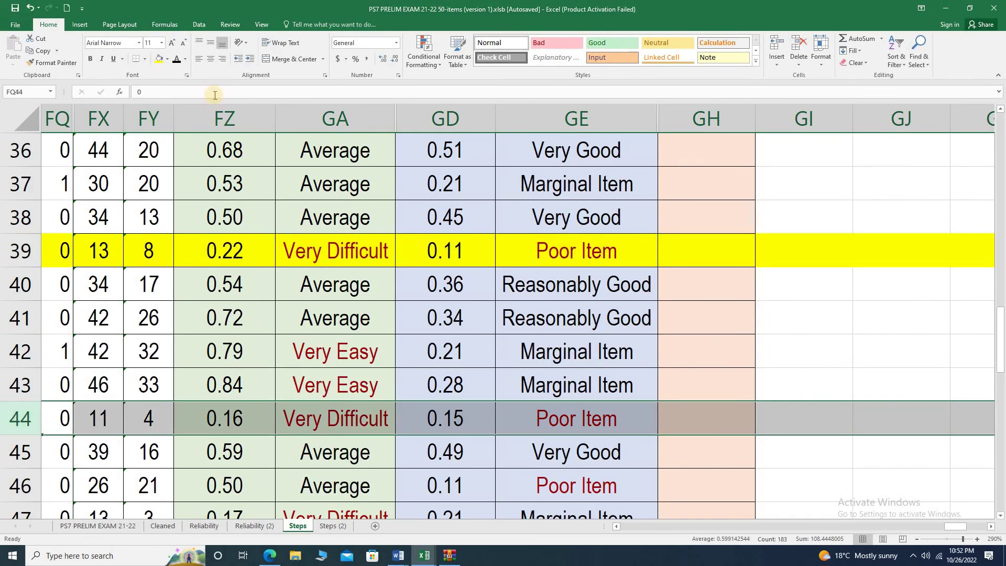
left_click(159, 58)
scroll(67, 292, "down", 3)
left_click(21, 351)
left_click(159, 59)
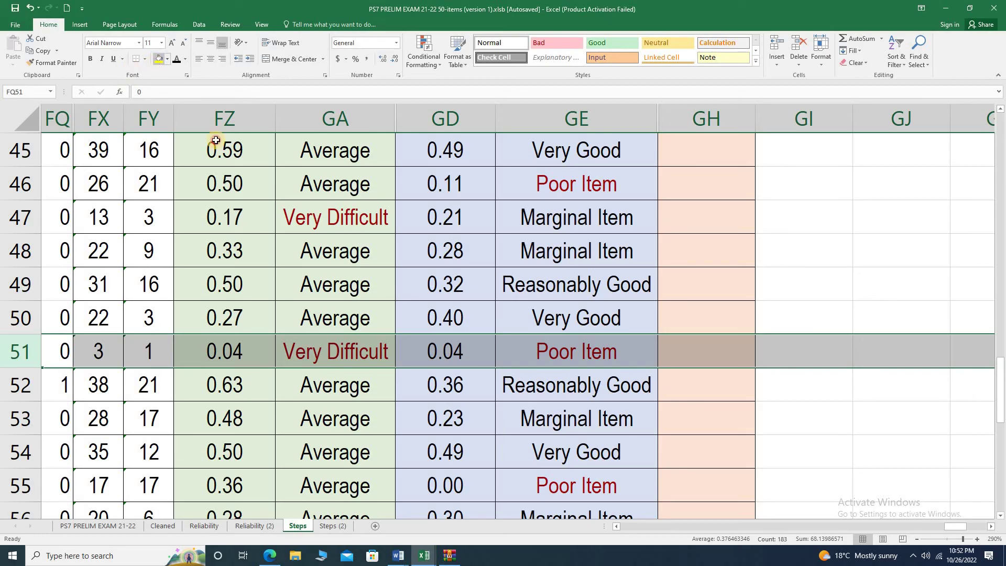
Check row 51's discrimination and difficulty interpretations against its upper group count and its decision cell GH51.
scroll(380, 303, "down", 1)
scroll(380, 303, "down", 2)
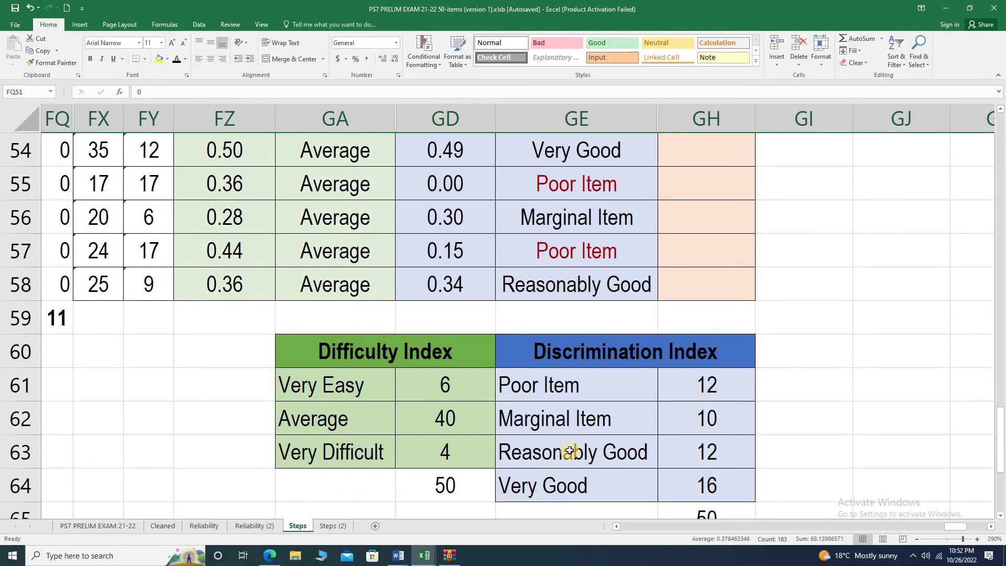
scroll(647, 332, "up", 2)
left_click(690, 258)
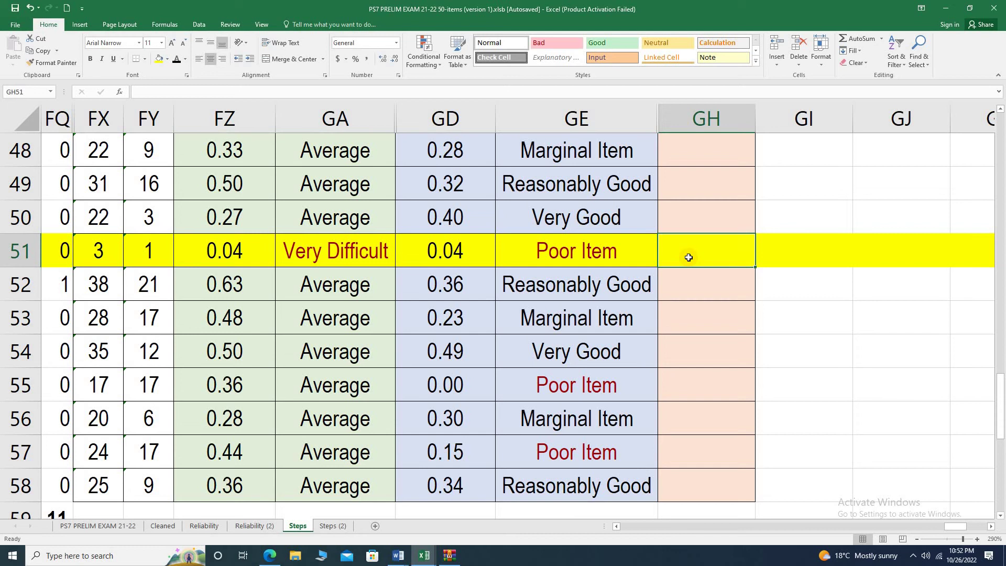
left_click(590, 256)
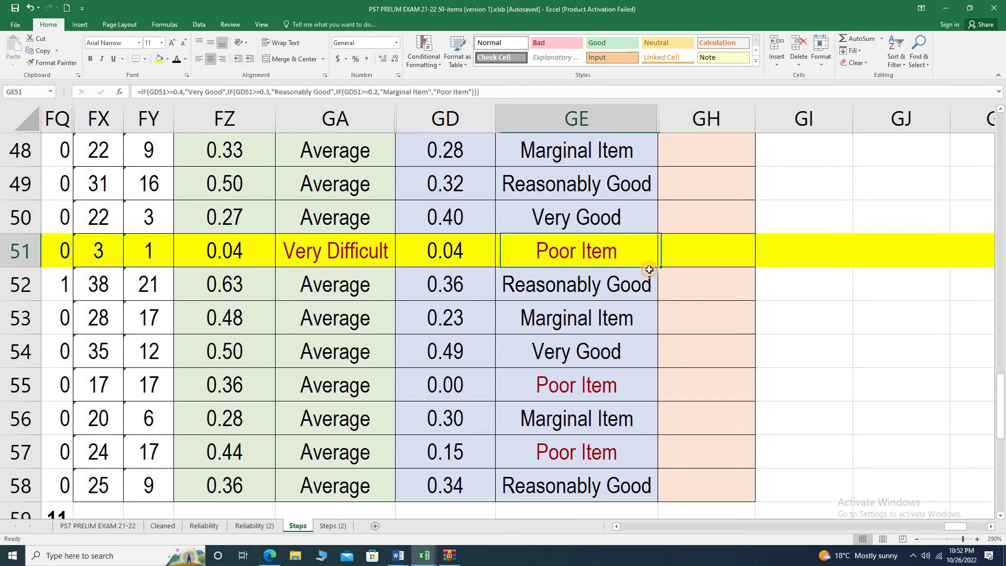
left_click(682, 261)
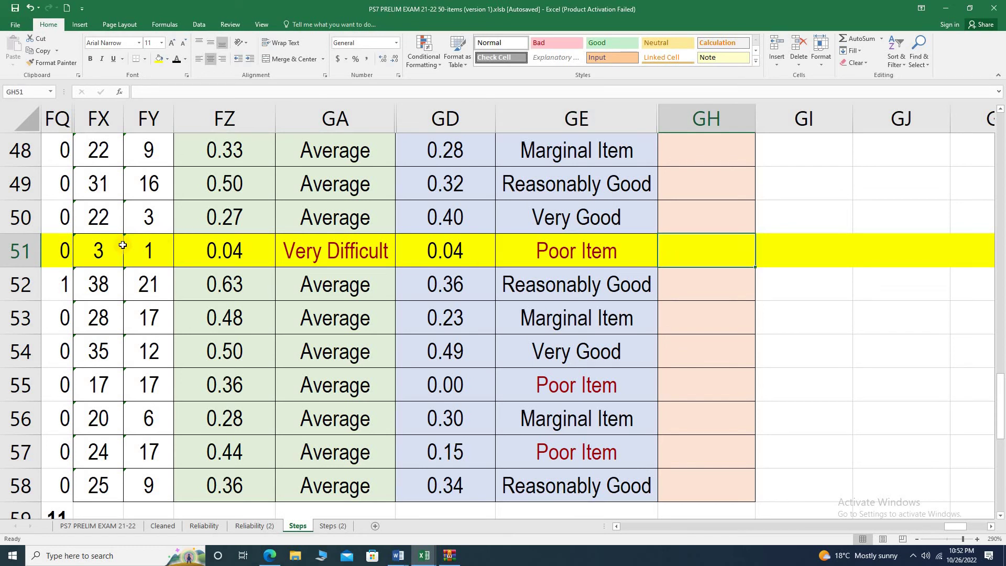
left_click(100, 253)
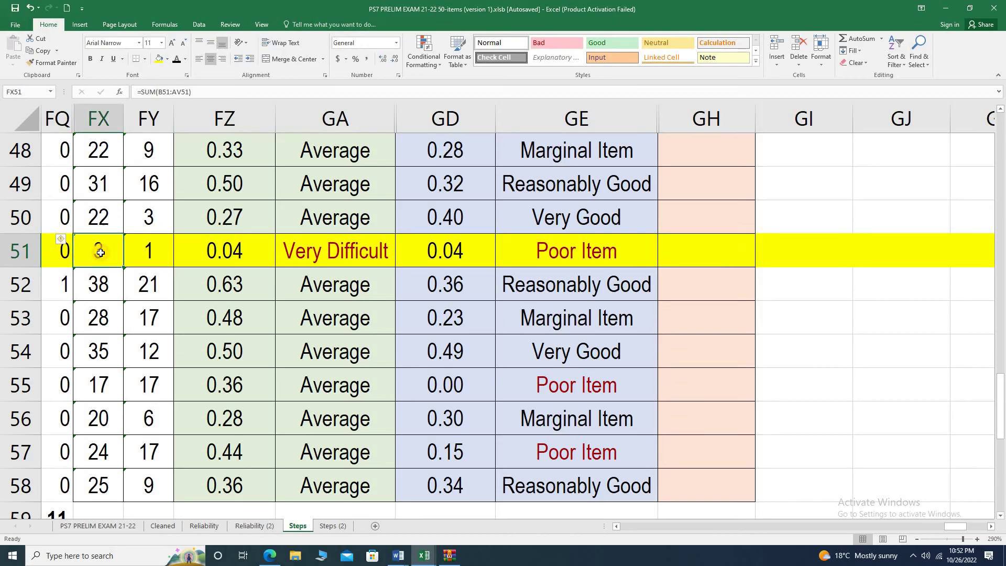
left_click(344, 262)
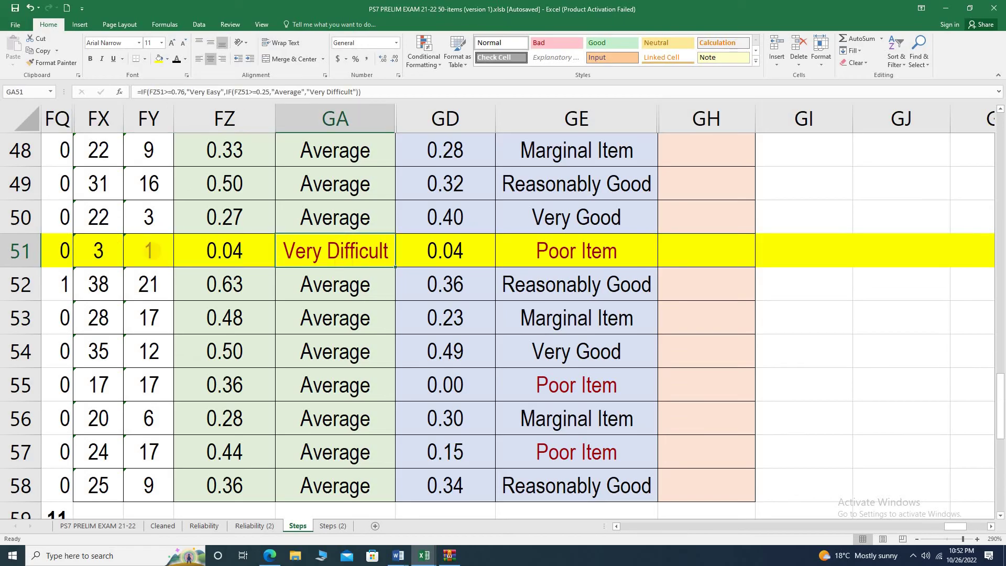
Compare the upper and lower group counts of row 51 in cells FX51 and FY51.
left_click(152, 251)
left_click(104, 252)
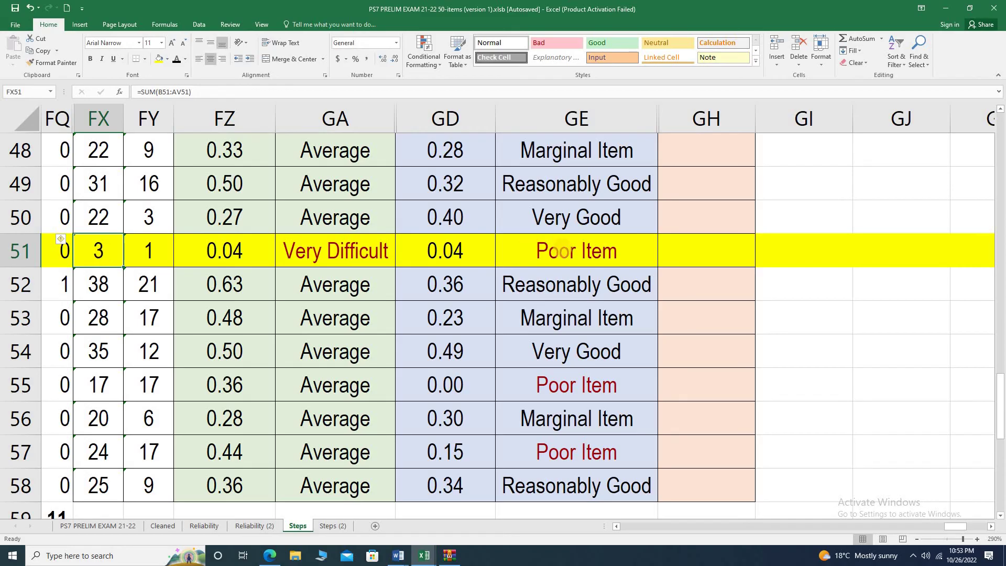
left_click(155, 251)
left_click(112, 250)
left_click(148, 250)
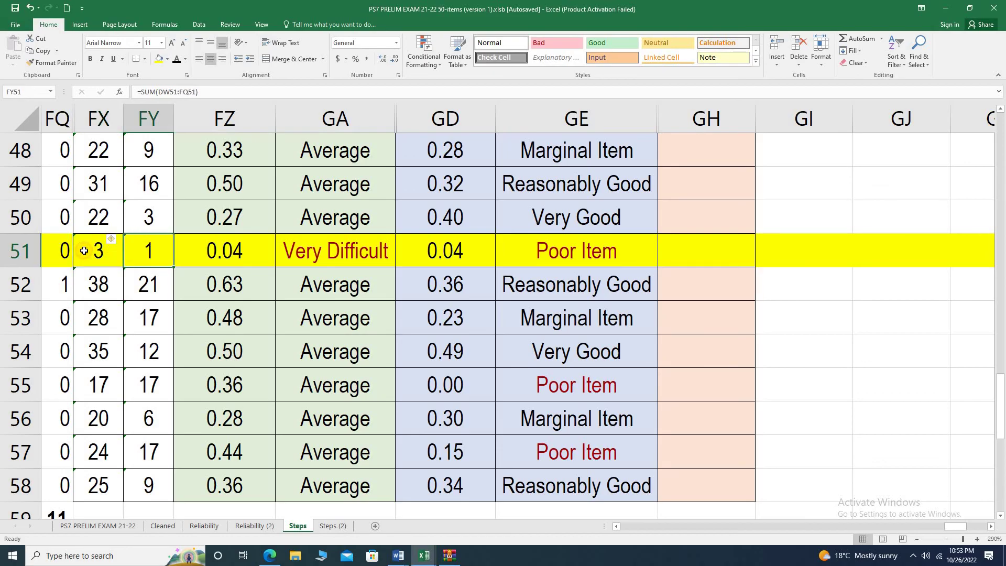
left_click(91, 250)
left_click(148, 250)
left_click(112, 251)
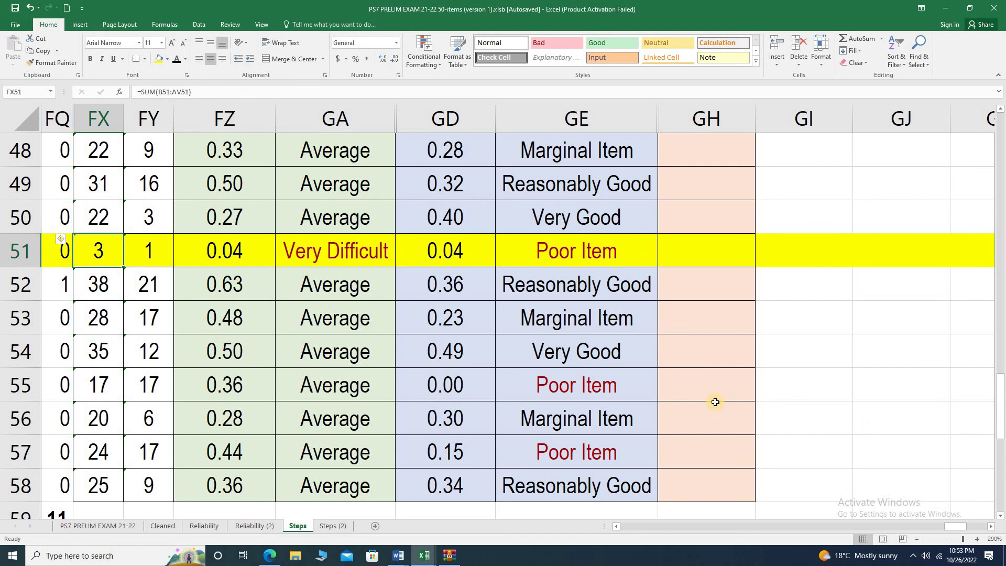
Enter Revise as the decision in cell GH57 and copy it to GH55.
left_click(702, 454)
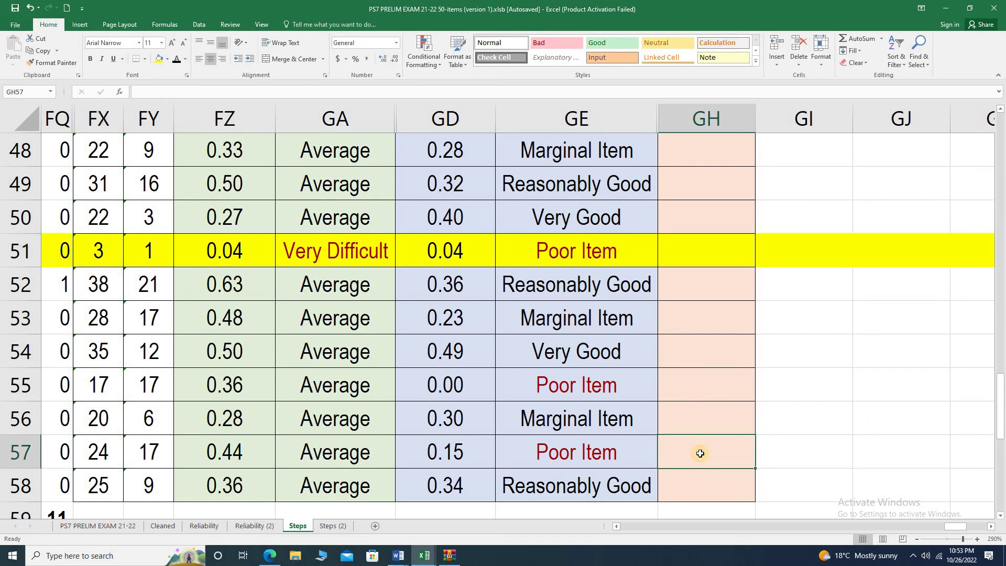
double_click(700, 454)
type("Revise")
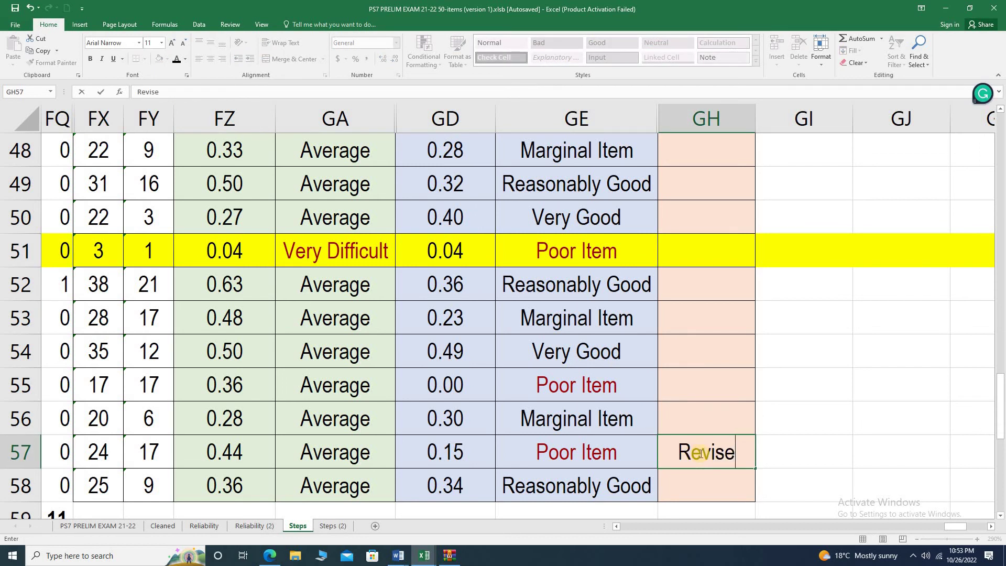
key("Return")
left_click(718, 453)
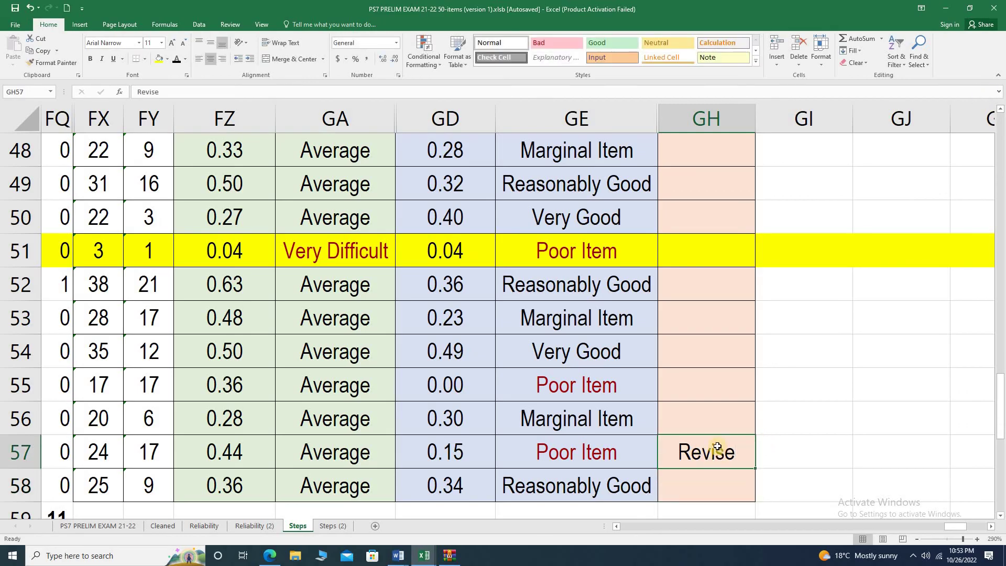
key("ctrl+c")
left_click(693, 382)
key("ctrl+v")
Paste the copied Revise decision into cells GH47 and GH46.
key("Up")
key("Up")
key("Up")
key("Up")
key("Up")
key("Up")
key("Up")
key("Up")
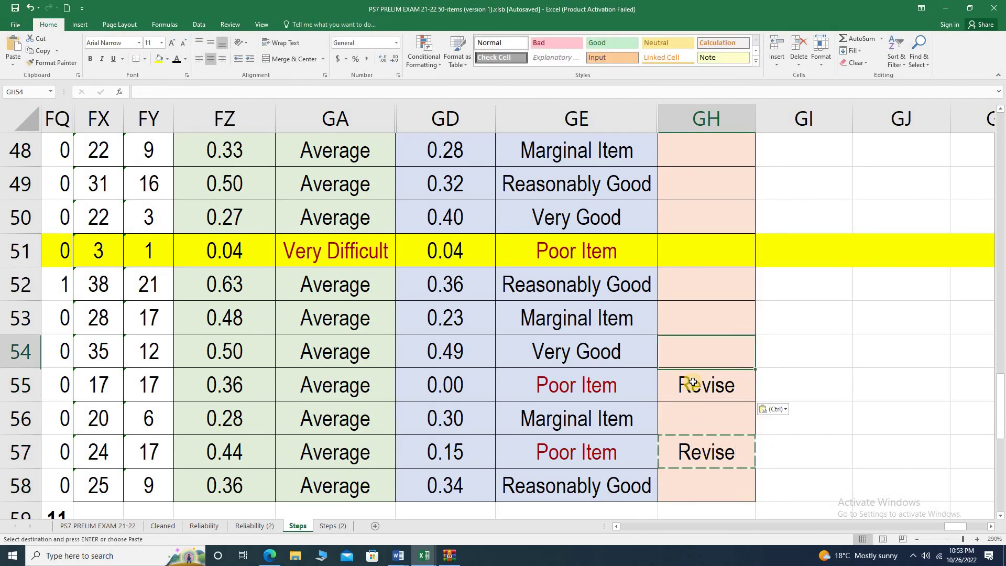
key("ctrl+v")
key("Up")
key("ctrl+v")
Paste the Revise decision for the Very Easy, Marginal Item rows into cells GH43 and GH42.
key("Up")
key("Up")
key("Up")
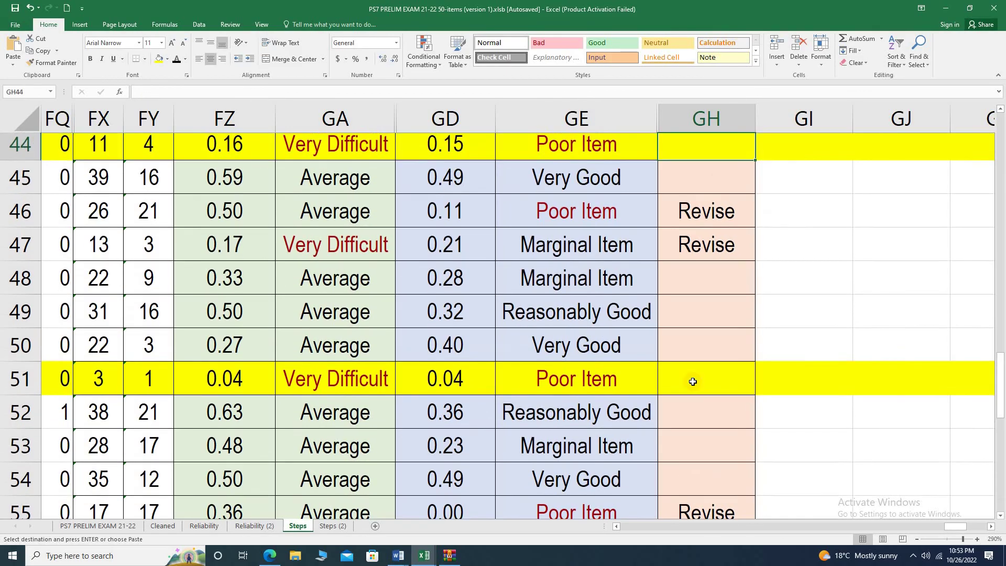
key("ctrl+v")
key("Up")
key("ctrl+v")
Paste the Revise decision into cells GH35, GH33, GH32 and GH30.
key("Up")
key("Up")
key("Up")
key("Up")
key("Up")
key("Up")
key("Up")
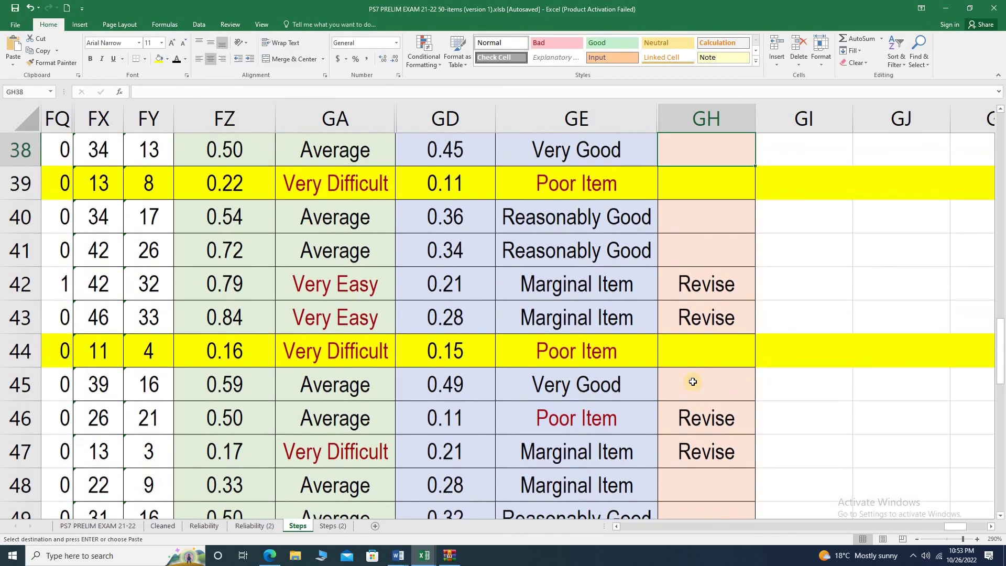
key("ctrl+v")
key("Up")
key("Up")
key("Up")
key("Down")
key("ctrl+v")
key("Up")
key("ctrl+v")
key("Up")
key("Up")
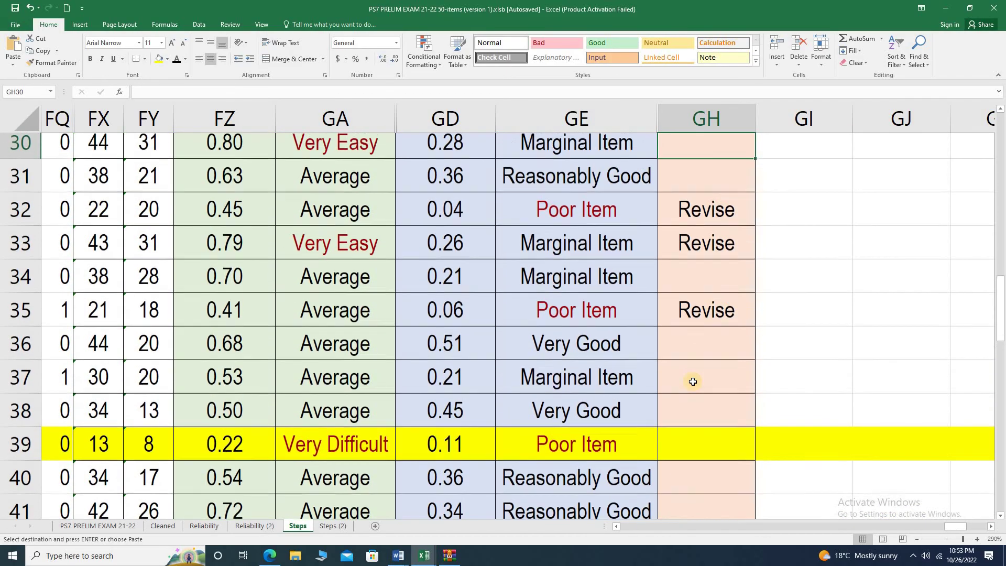
key("ctrl+v")
Paste the Revise decision into the Poor Item rows' cells GH18 and GH14.
key("Up")
key("Up")
key("Up")
key("Up")
key("Up")
key("Up")
key("Up")
key("Up")
key("Up")
key("Up")
key("Up")
key("Up")
key("ctrl+v")
key("Up")
key("Up")
key("Up")
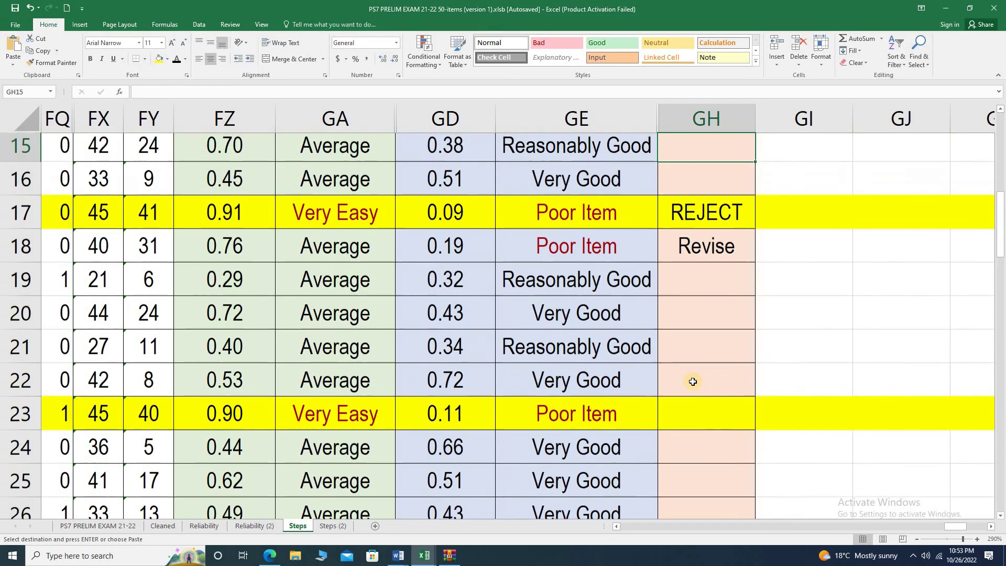
key("Up")
key("ctrl+v")
key("Up")
key("Up")
key("Up")
key("Up")
key("Up")
key("Up")
key("Up")
key("Up")
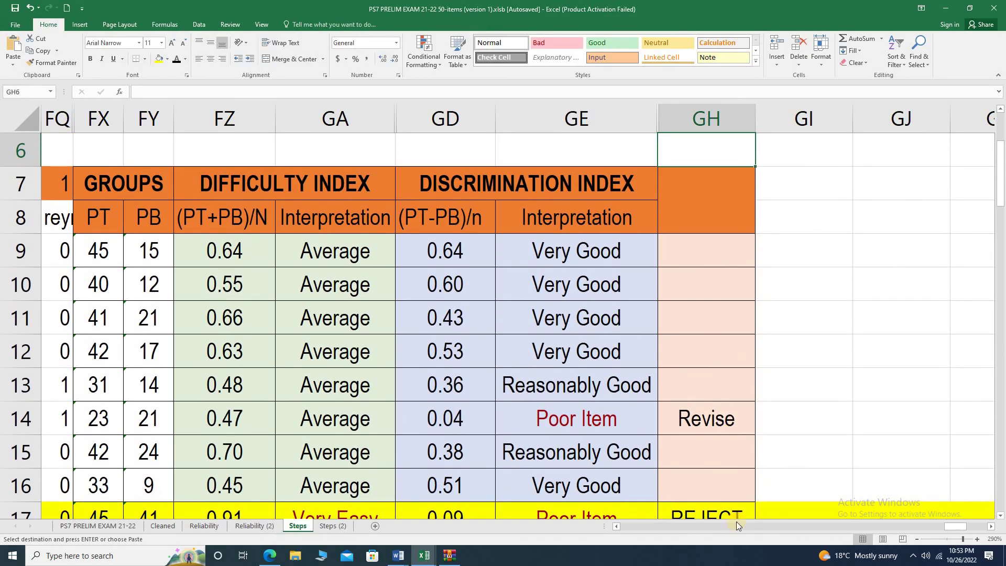
Review the retain, revise and reject formulas in the DECISION summary table and check them against the item decisions above.
scroll(608, 348, "down", 18)
left_click(739, 467)
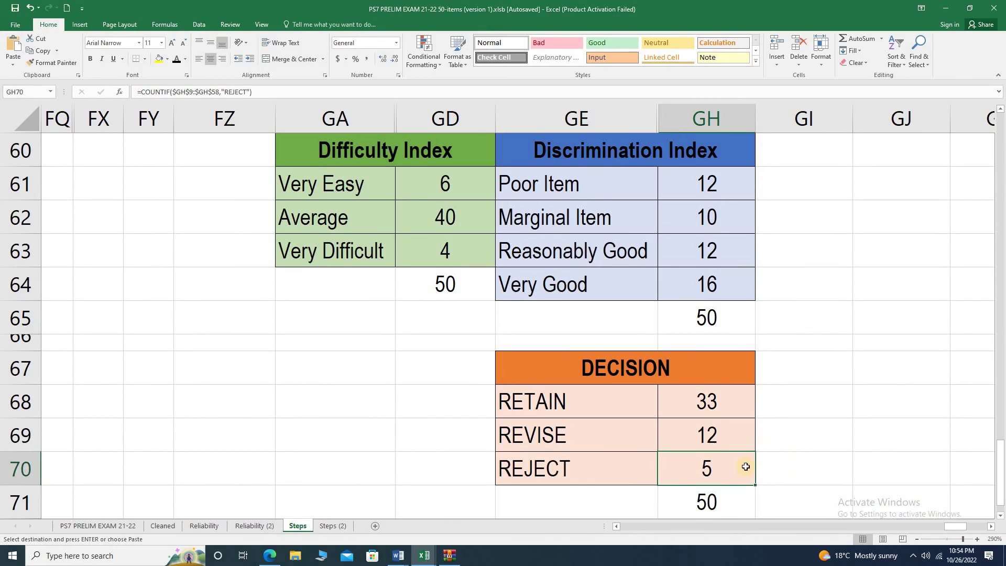
key("Up")
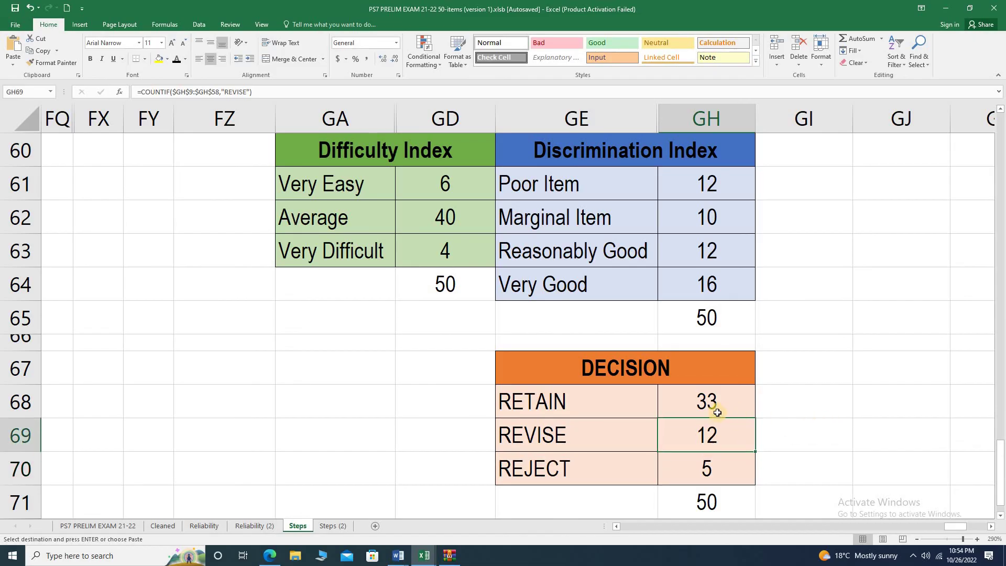
left_click(718, 413)
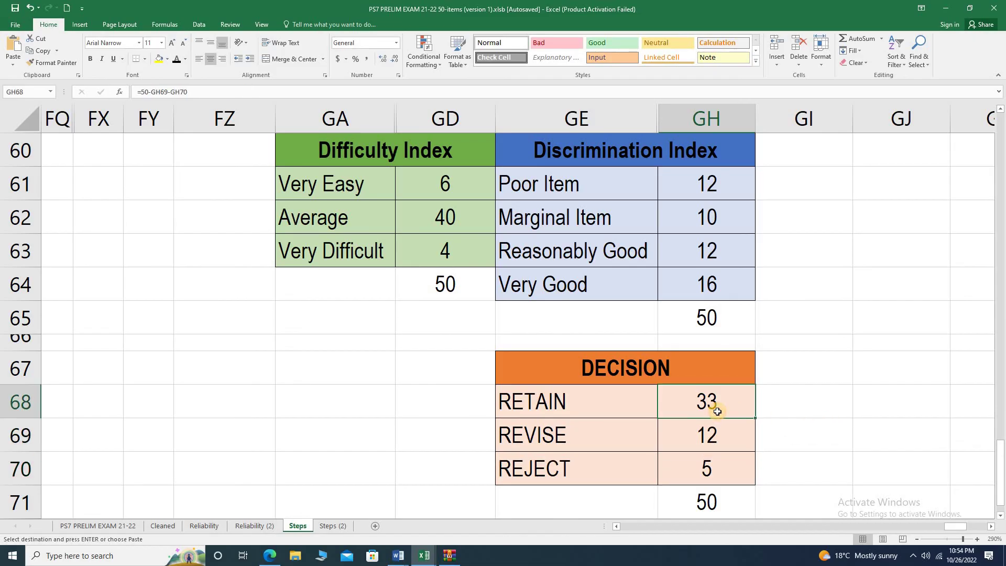
key("shift+Down")
left_click(445, 440)
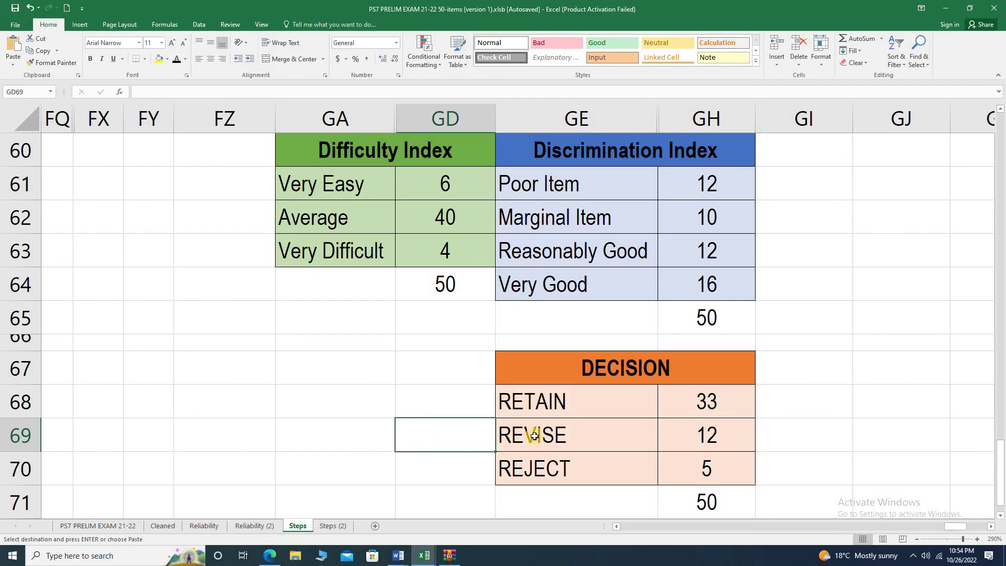
left_click_drag(535, 437, 702, 469)
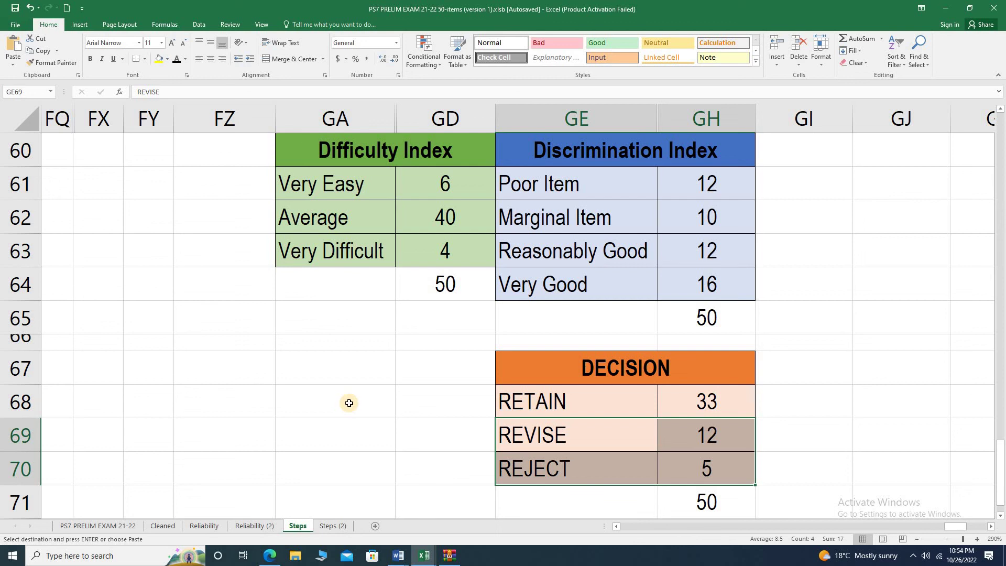
scroll(278, 407, "up", 6)
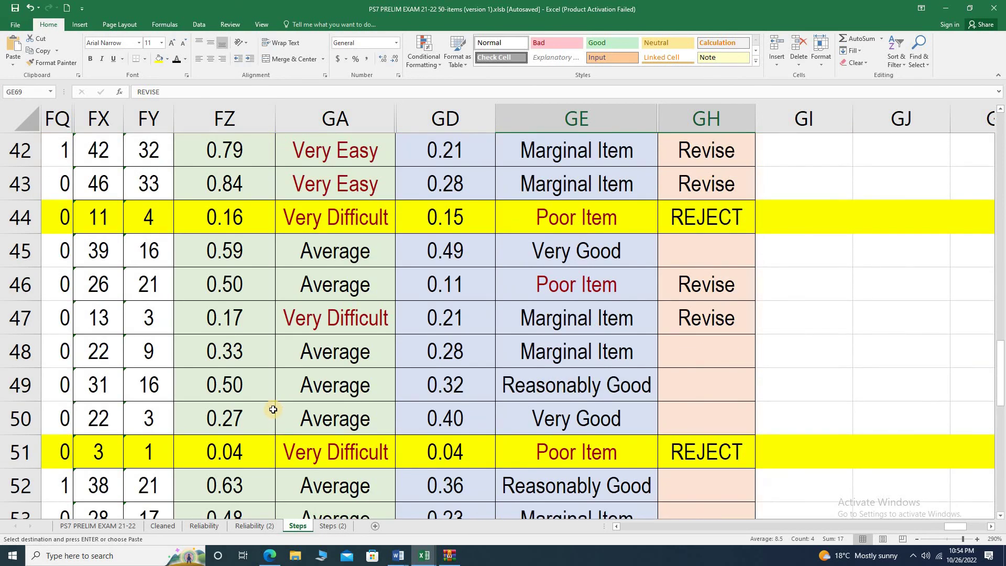
scroll(273, 410, "up", 14)
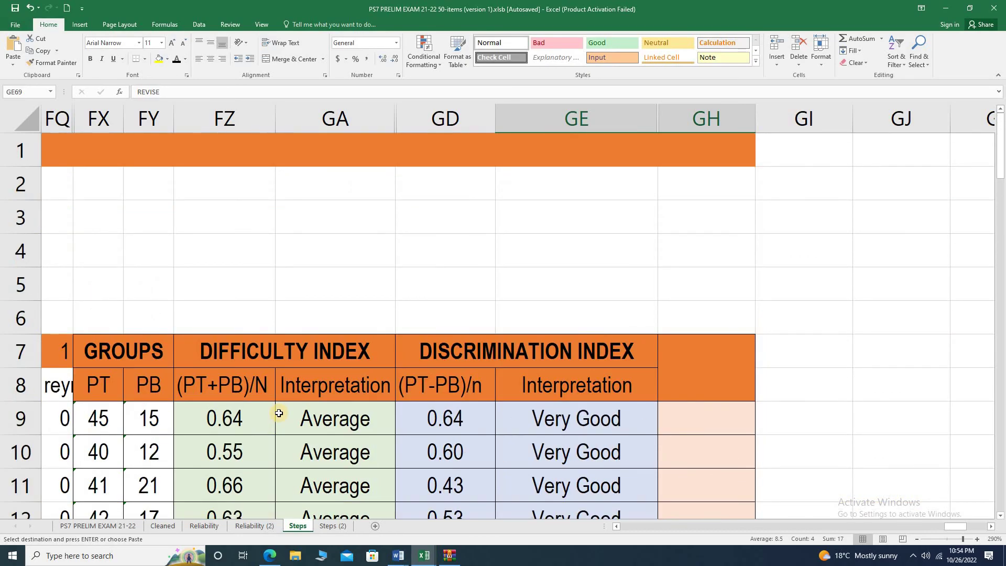
scroll(279, 413, "down", 2)
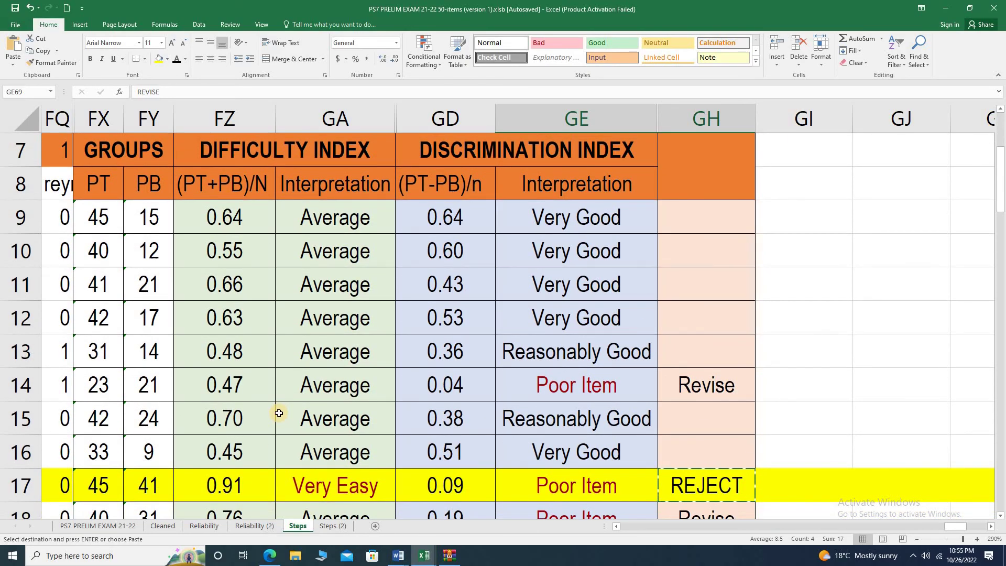
Open the Steps (2) sheet and review the item analysis definition and the difficulty and discrimination index statements.
left_click(328, 527)
left_click(102, 188)
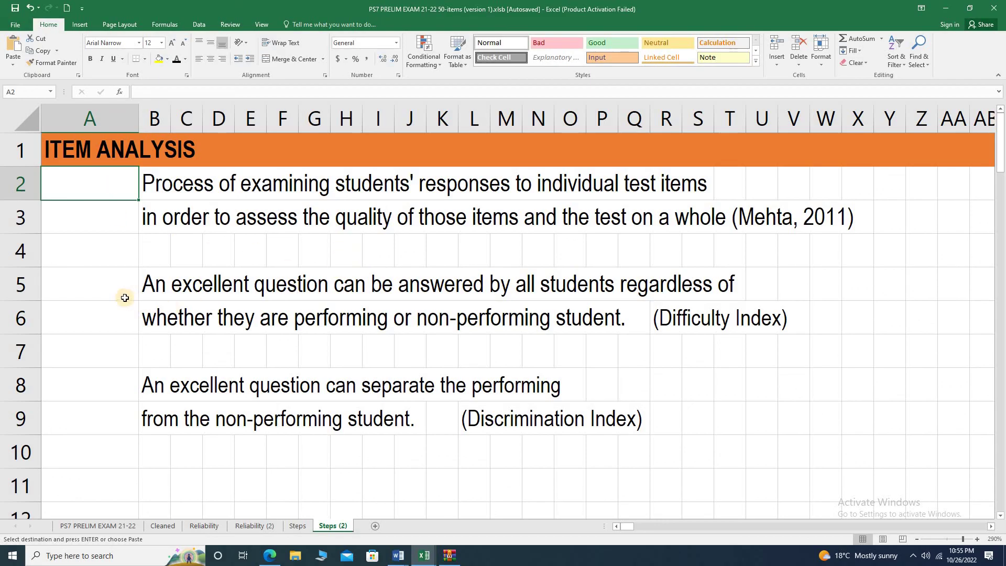
left_click(111, 289)
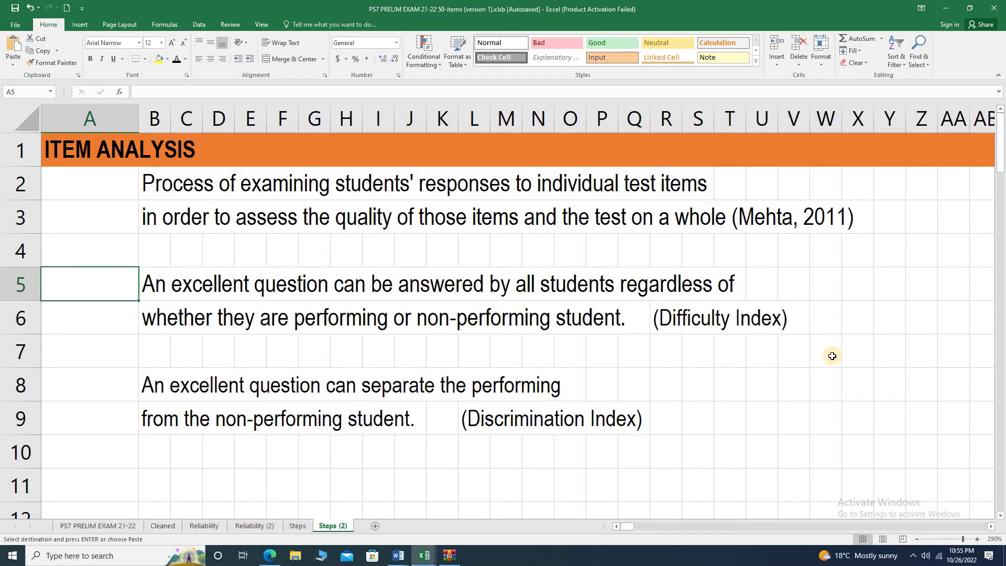
left_click(821, 322)
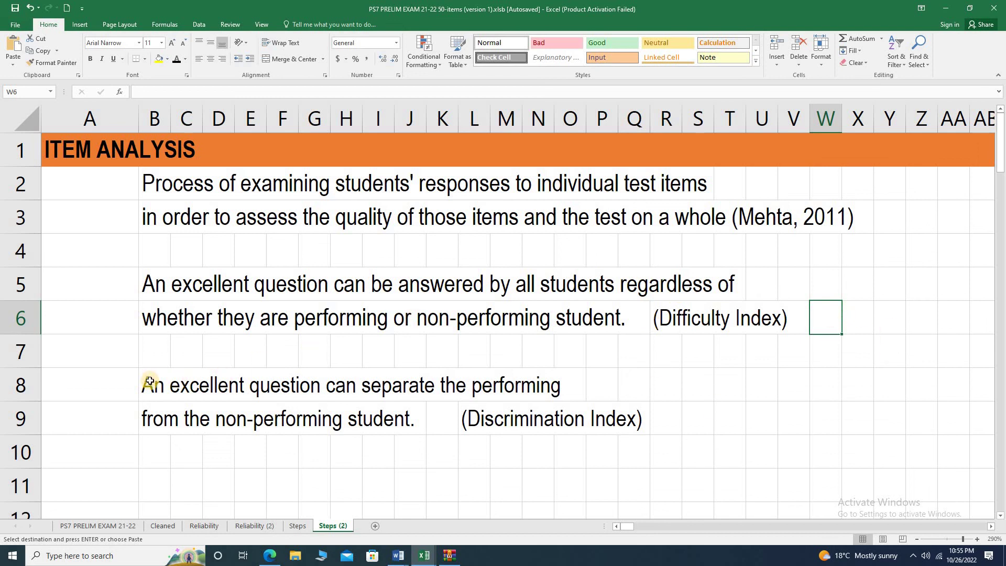
left_click(103, 388)
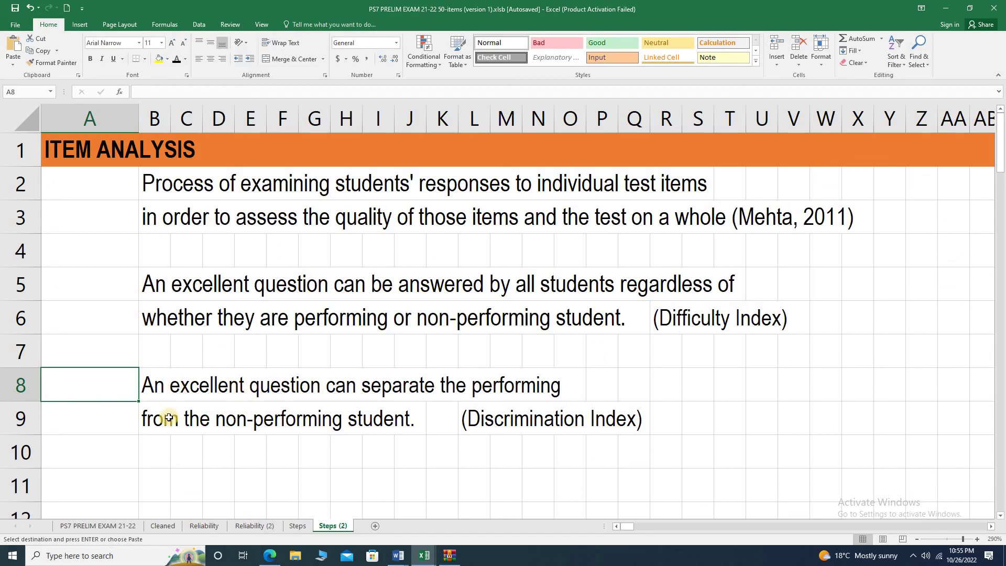
left_click(695, 424)
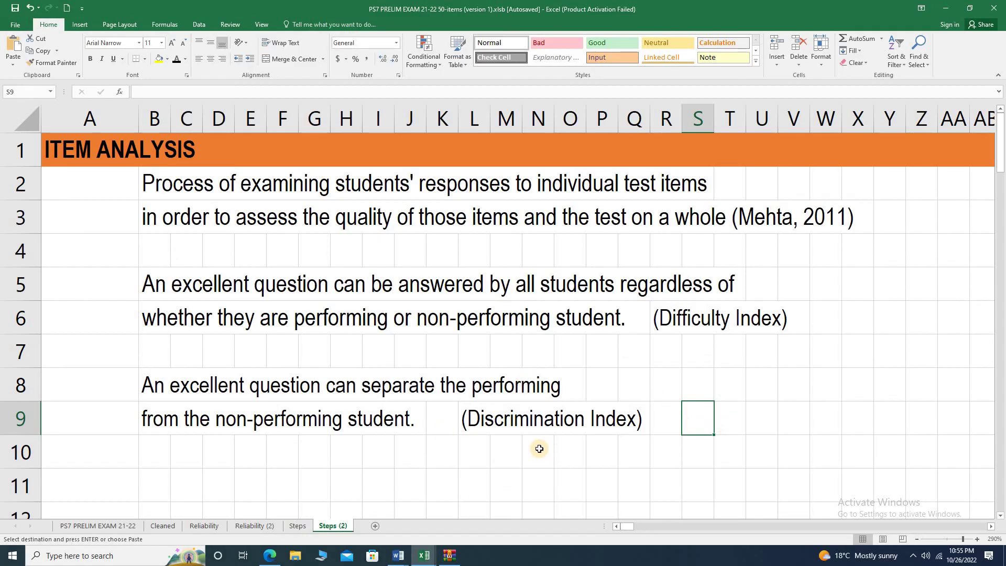
Switch to the Google Forms responses of PS7 PRELIM EXAM 21-22 in Edge and look through the Insights summary.
key("alt+Tab")
scroll(651, 389, "down", 8)
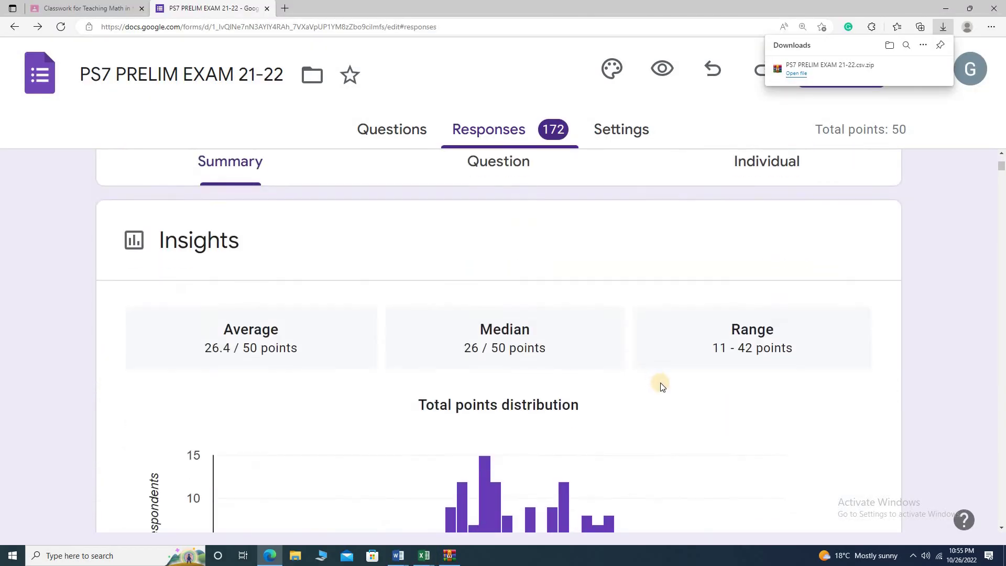